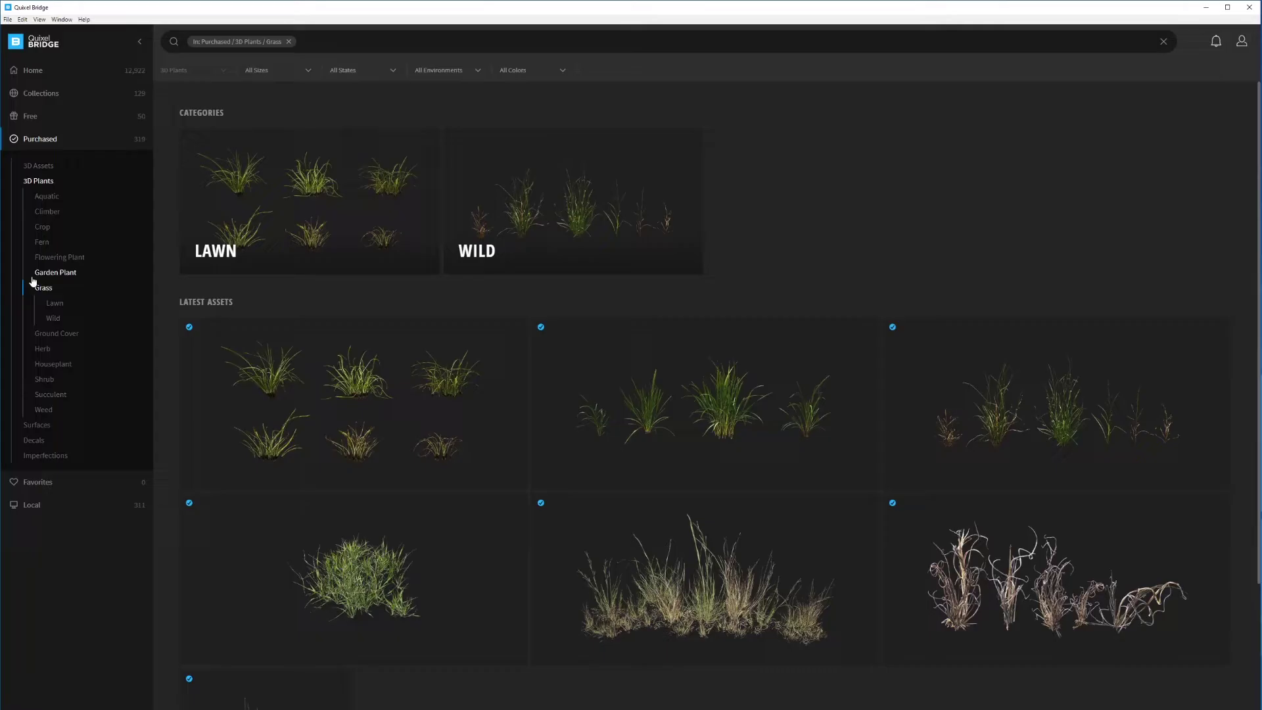
- Look through the purchased grass assets and go back to the parent 3D Plants category
scroll(763, 459, "down", 3)
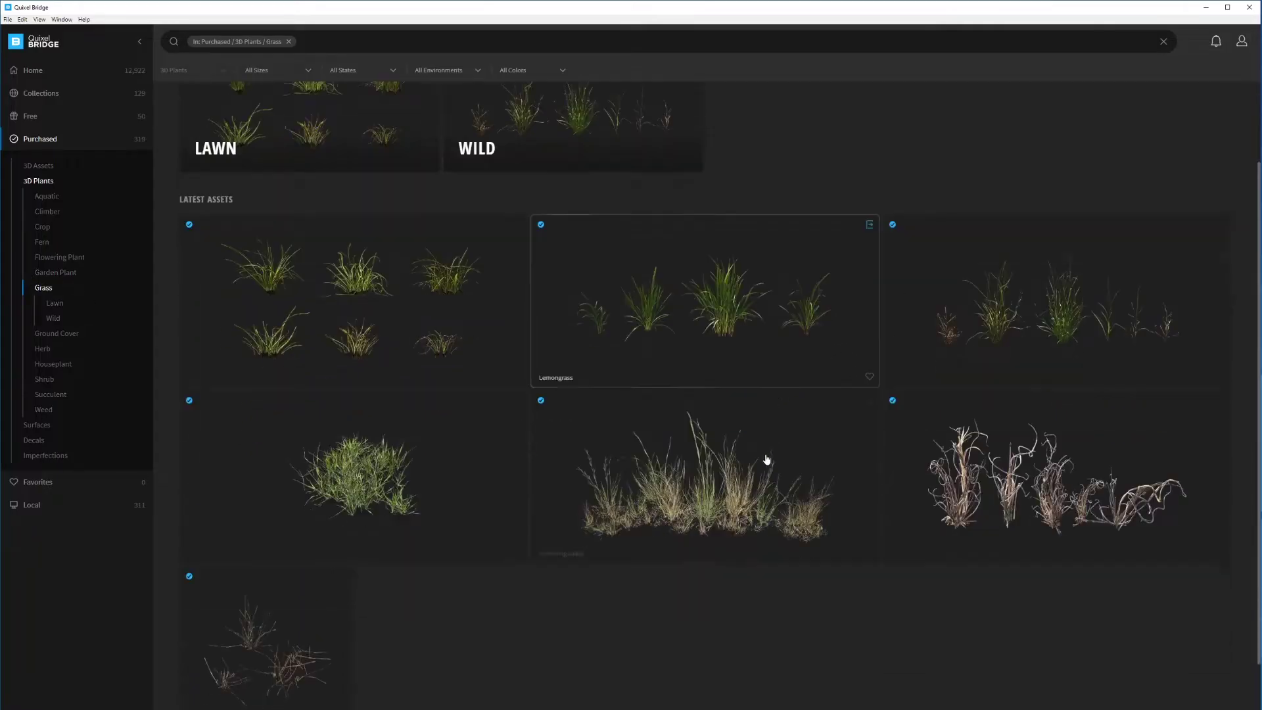
scroll(657, 404, "up", 3)
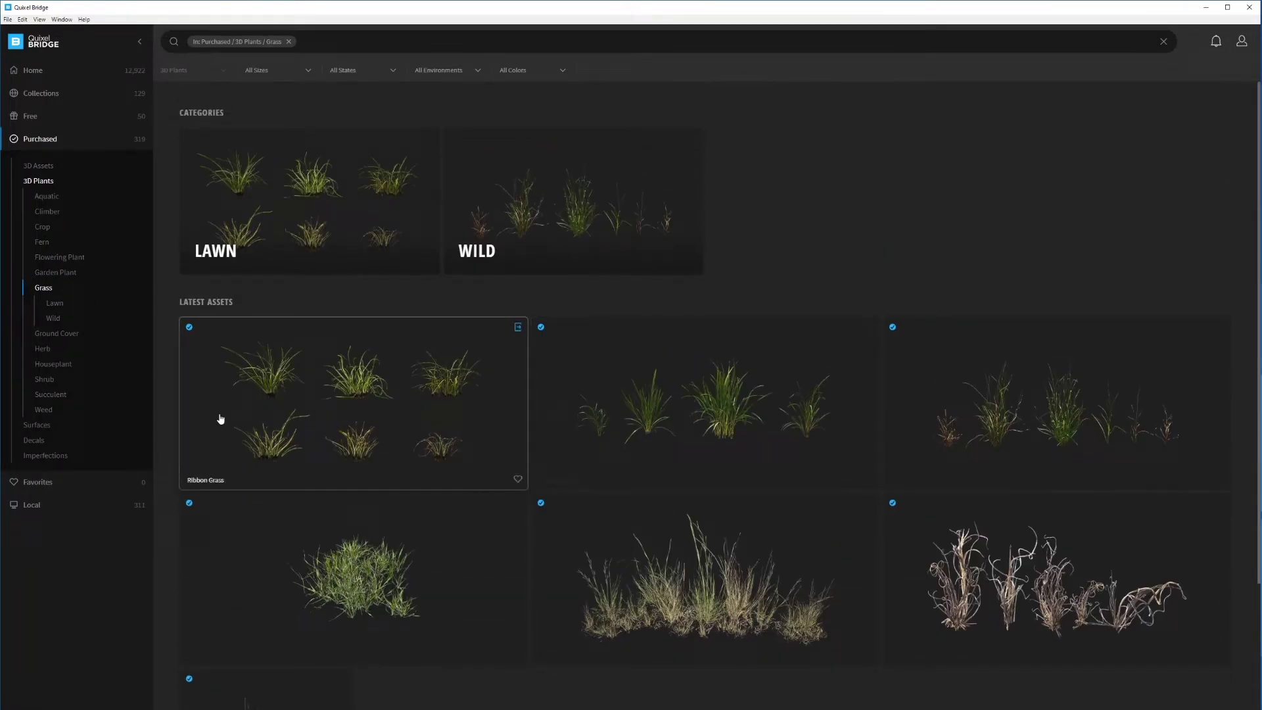
left_click(49, 182)
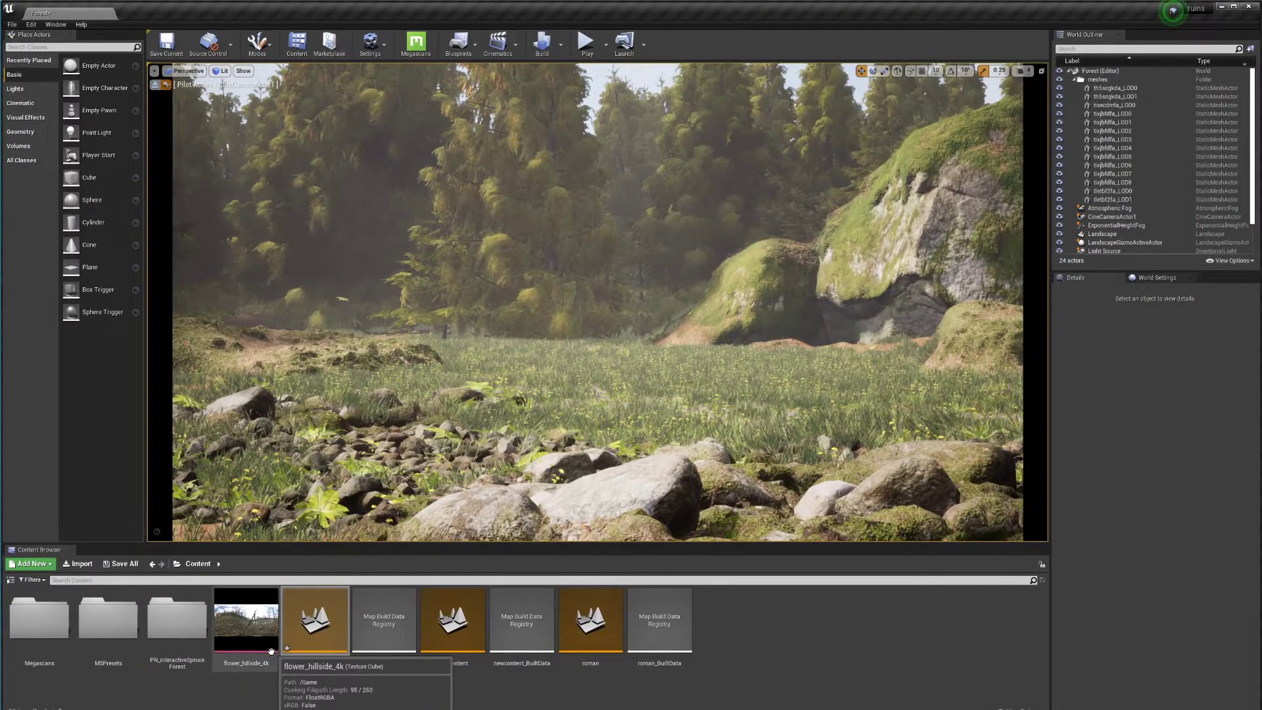
- Switch to Unreal Editor, stop piloting the camera, and open the Megascans/3D_Plants/Grass_Clumps_00 content folder
left_click(155, 88)
right_click_drag(444, 270, 561, 354)
right_click_drag(810, 407, 205, 462)
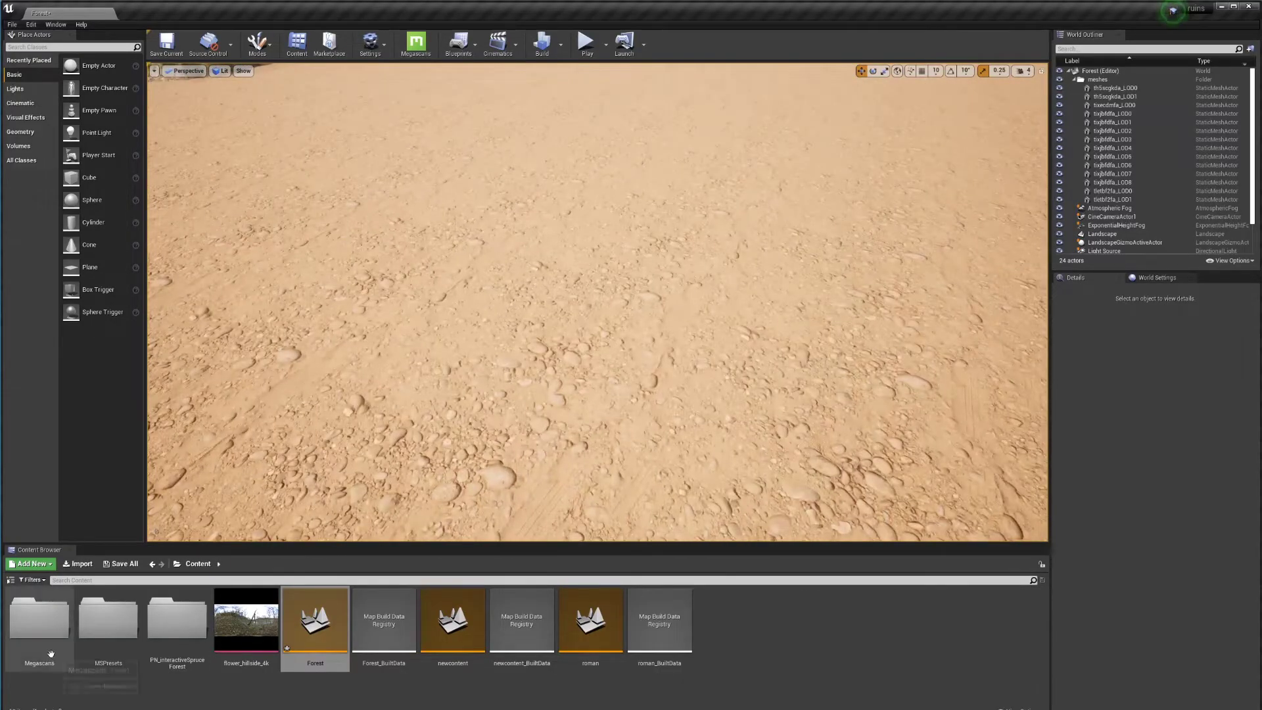
double_click(40, 621)
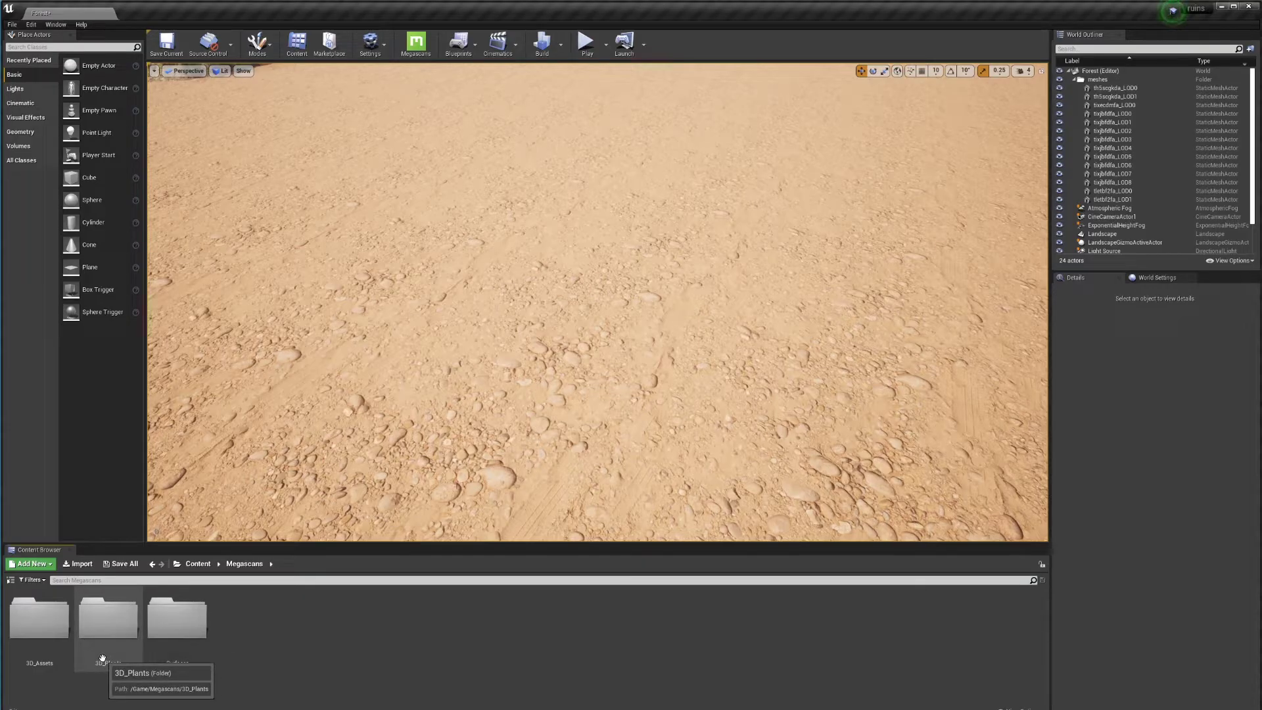
double_click(121, 668)
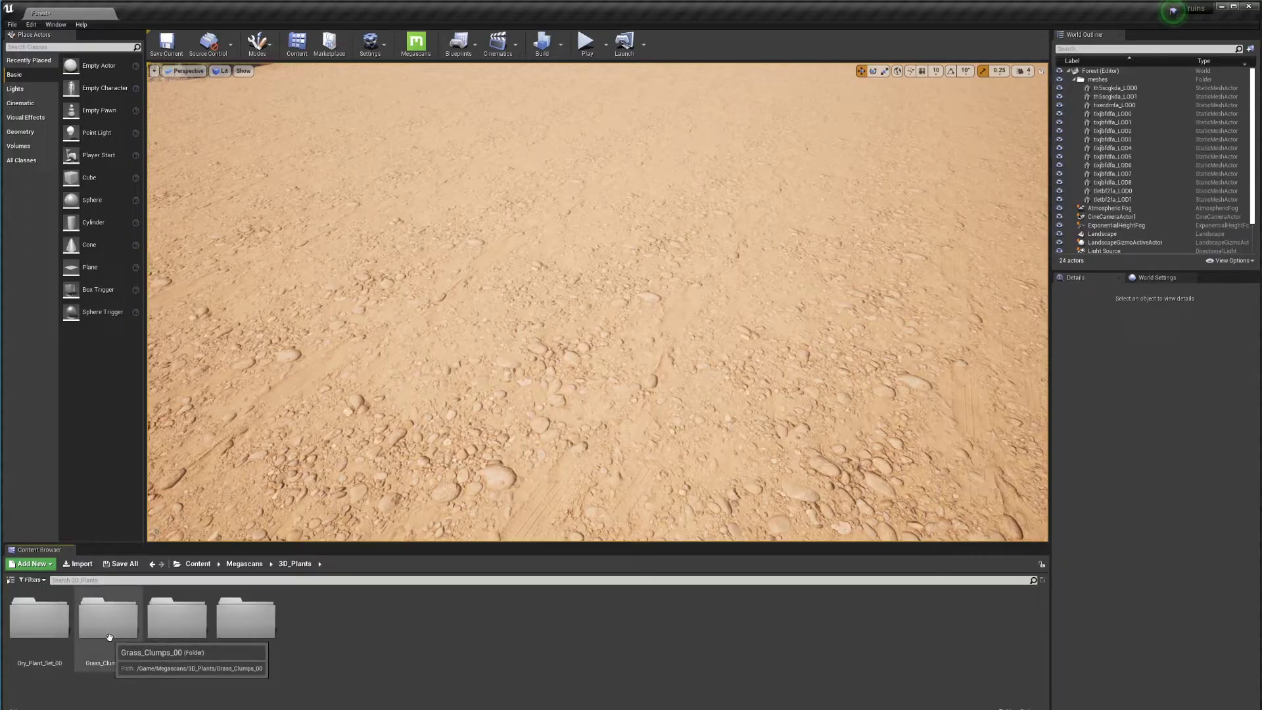
double_click(109, 624)
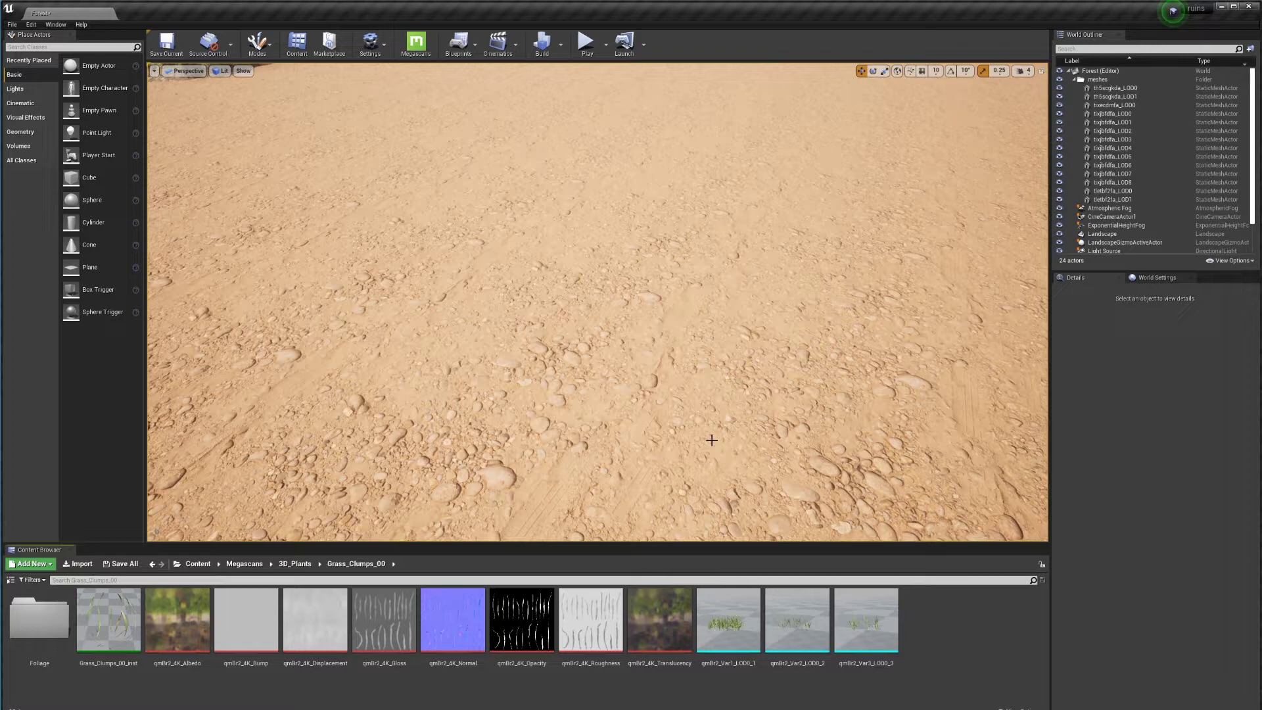
- Place the three Grass_Clumps_00 mesh variants one by one on the bare ground
right_click_drag(756, 480, 786, 470)
left_click(729, 596)
left_click_drag(729, 597, 438, 313)
left_click_drag(583, 374, 560, 333)
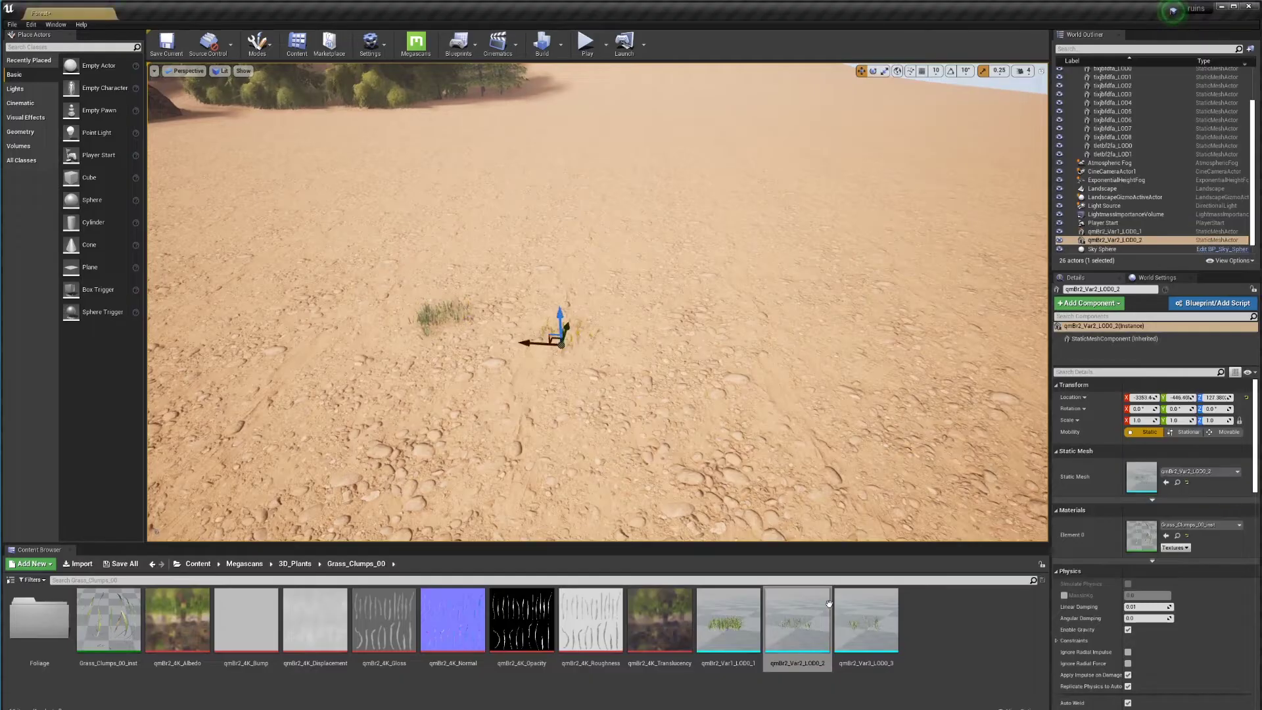
left_click_drag(844, 606, 636, 352)
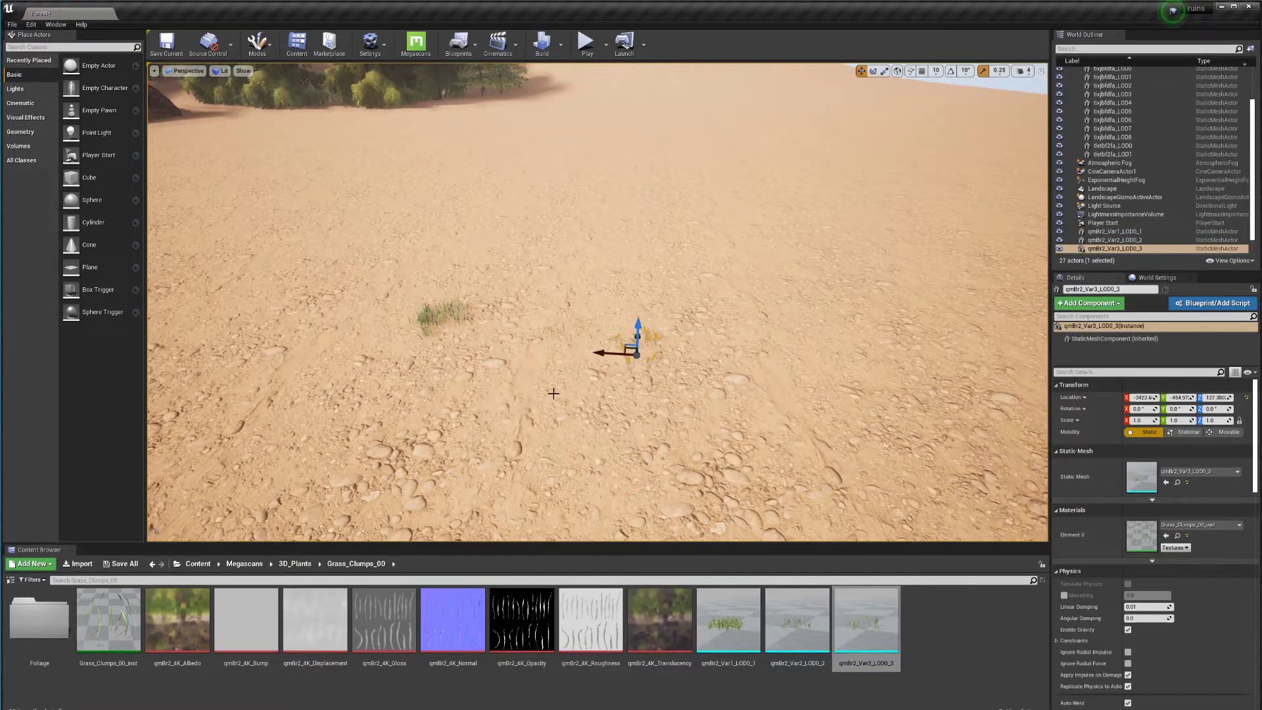
mouse_move(580, 389)
right_mouse_down()
mouse_move(552, 402)
mouse_move(529, 447)
mouse_move(500, 447)
mouse_move(492, 374)
mouse_move(525, 365)
mouse_move(537, 385)
mouse_move(584, 385)
right_mouse_up()
key("w")
key("s")
key("w")
key("Escape")
- Undo the placement of the three individual grass clump meshes
key("ctrl+z")
key("ctrl+z")
key("ctrl+z")
key("ctrl+z")
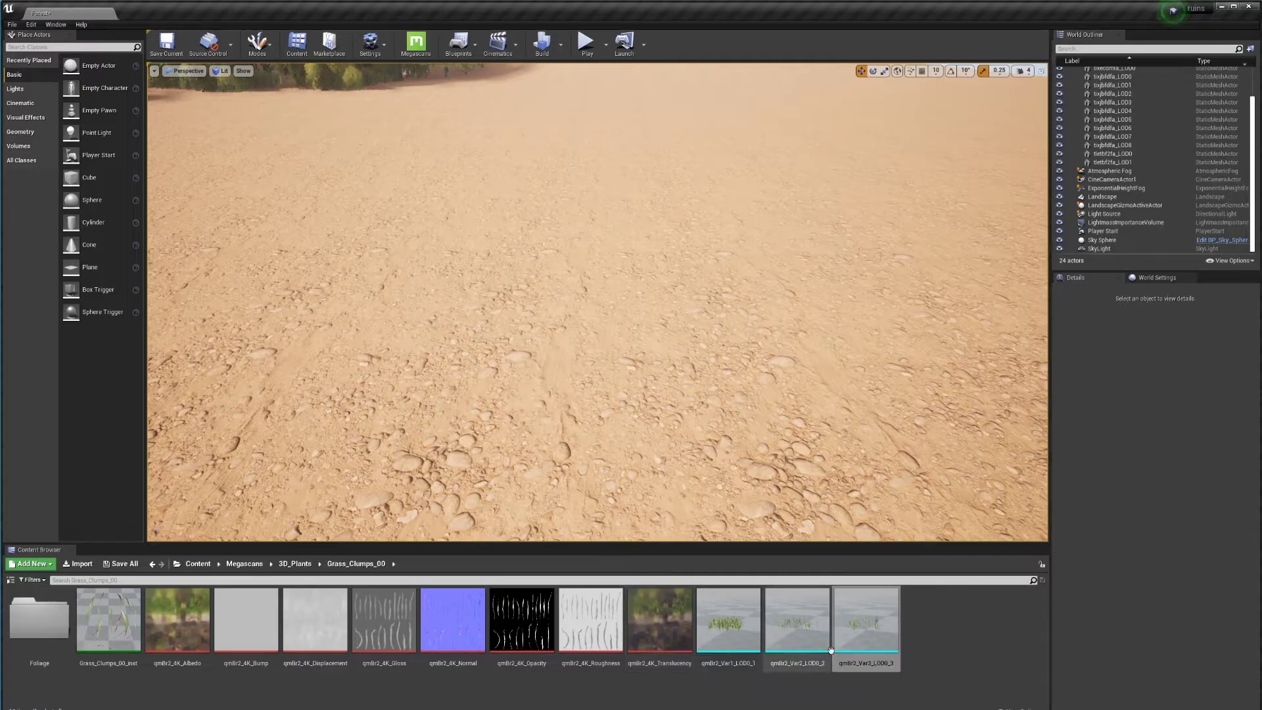
- Place all three grass clump variants together on the bare ground and duplicate the group twice beside the original
left_click(733, 633)
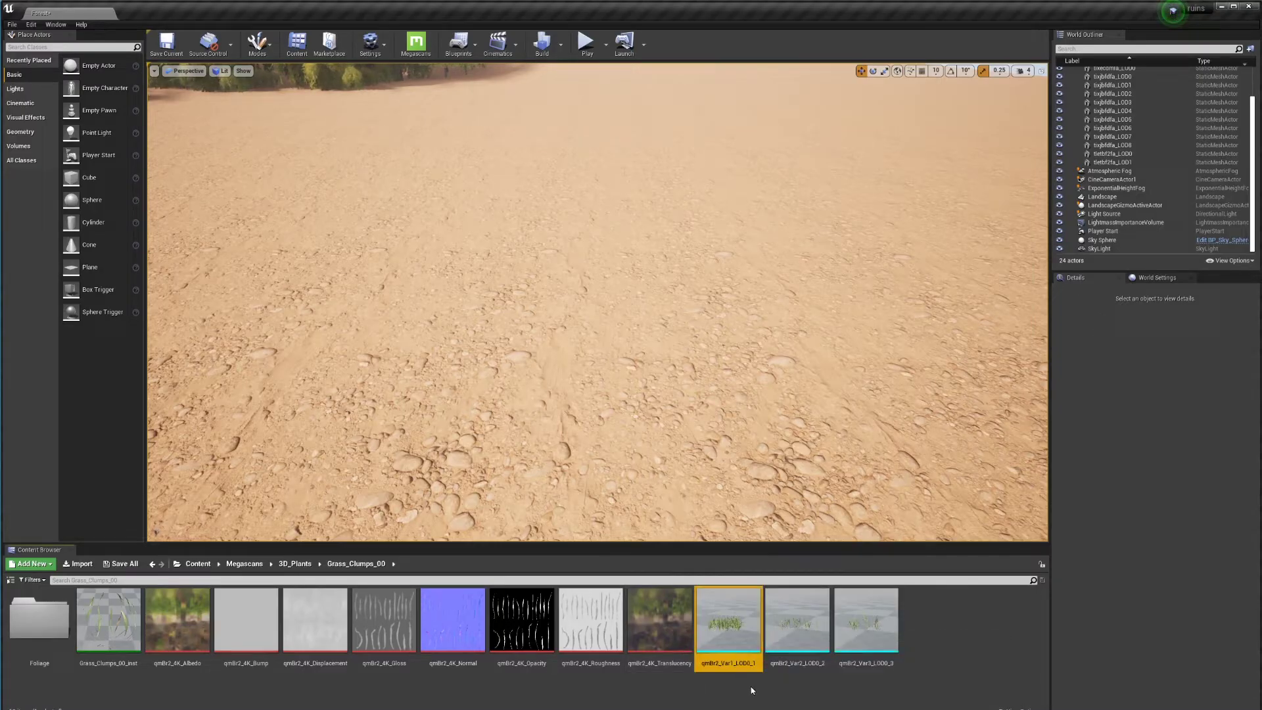
left_click(898, 662, "shift")
left_click_drag(732, 642, 630, 371)
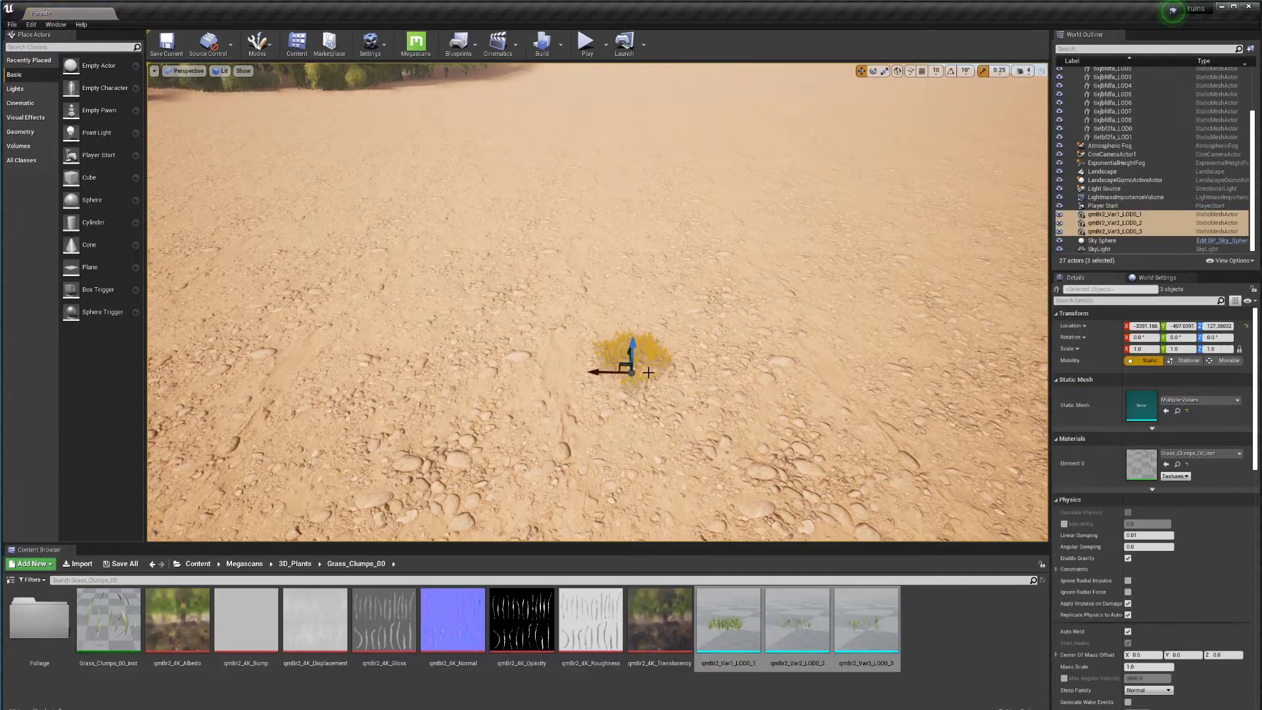
left_click_drag(607, 378, 633, 388, "alt")
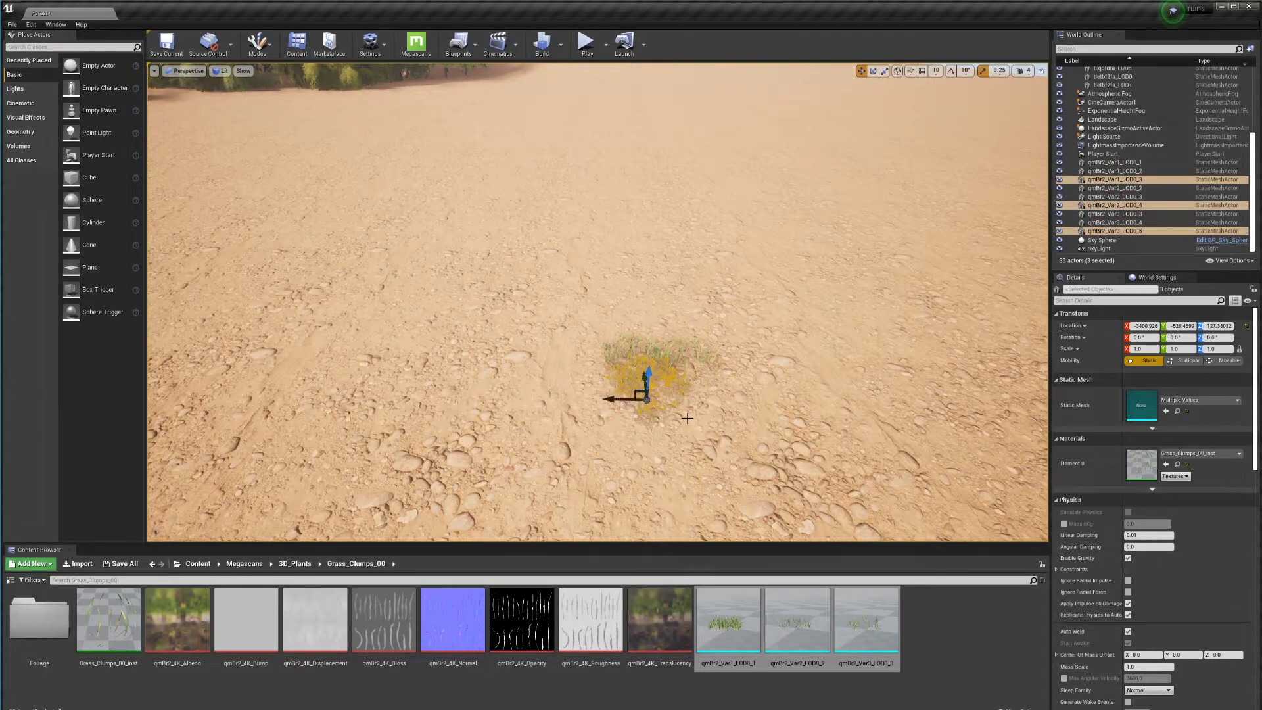
- Inspect the duplicated grass clumps up close and select a single clump among them
key("Escape")
key("w")
right_click_drag(670, 376, 637, 447)
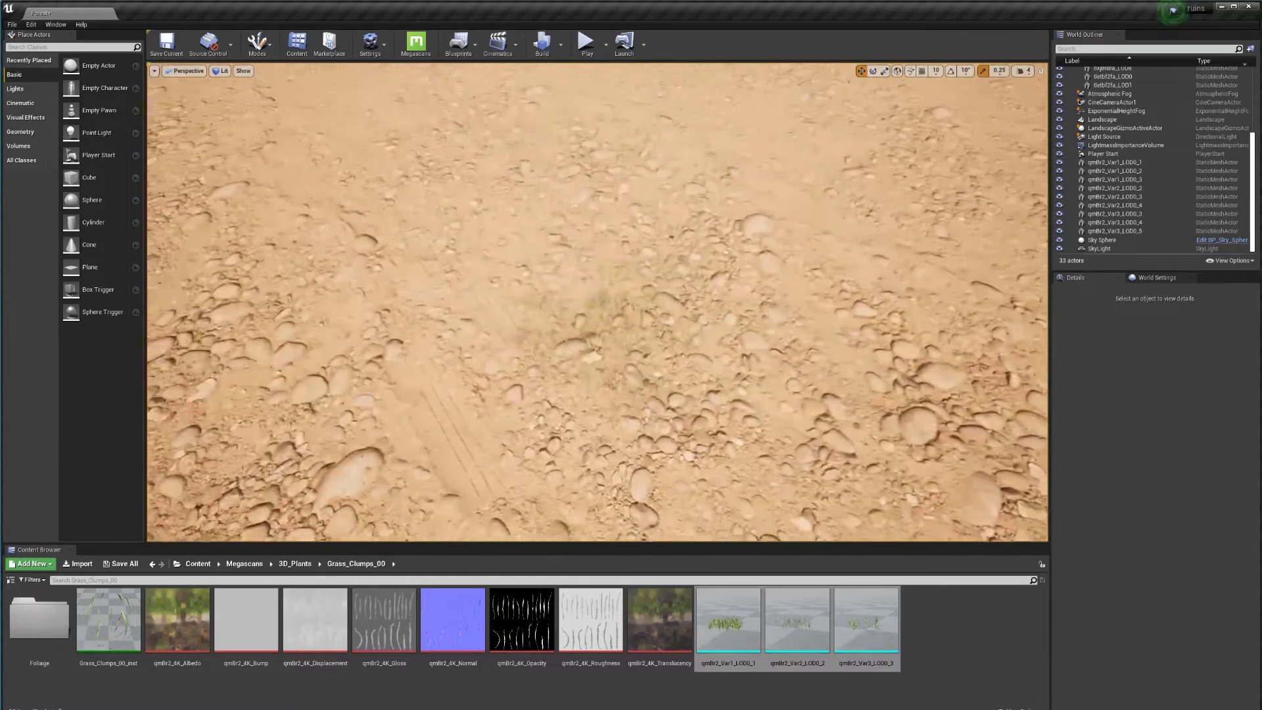
left_click(601, 340)
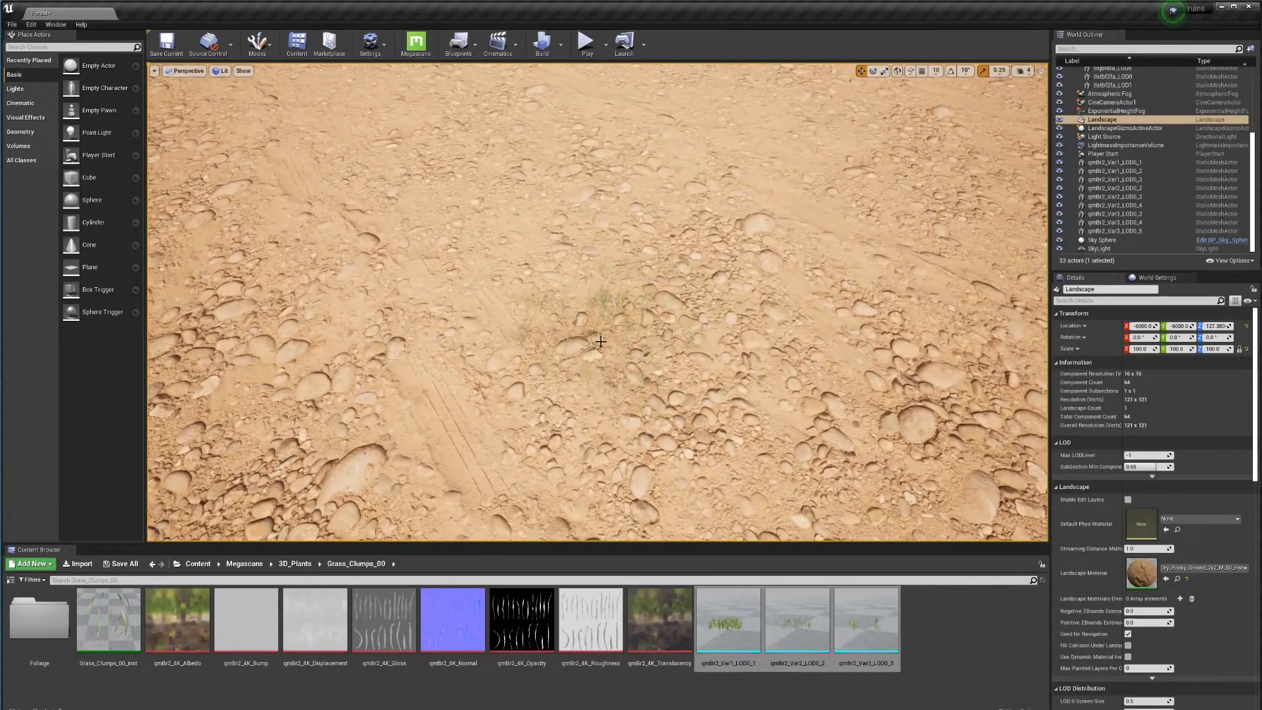
mouse_move(613, 357)
right_mouse_down()
mouse_move(552, 309)
mouse_move(592, 345)
right_mouse_up()
left_click(713, 352)
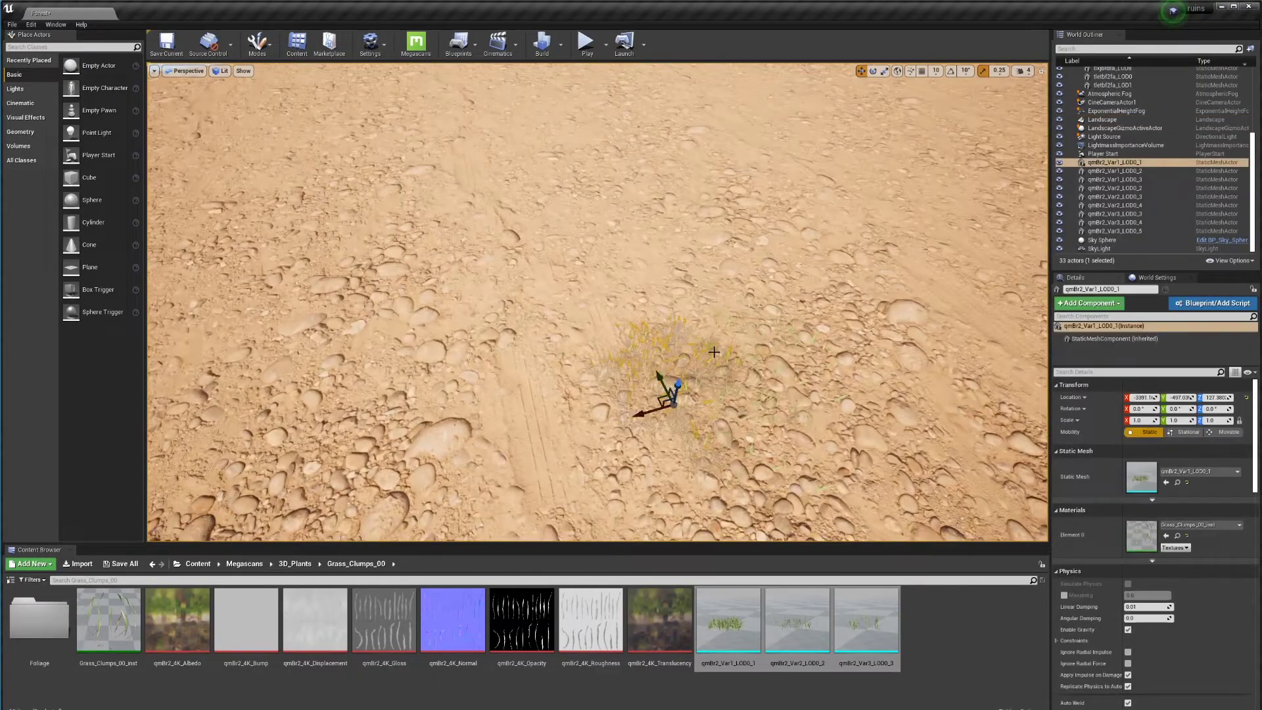
right_click_drag(714, 386, 743, 289)
- Undo the grouped grass placement and its duplicates
key("ctrl+z")
key("ctrl+z")
key("ctrl+z")
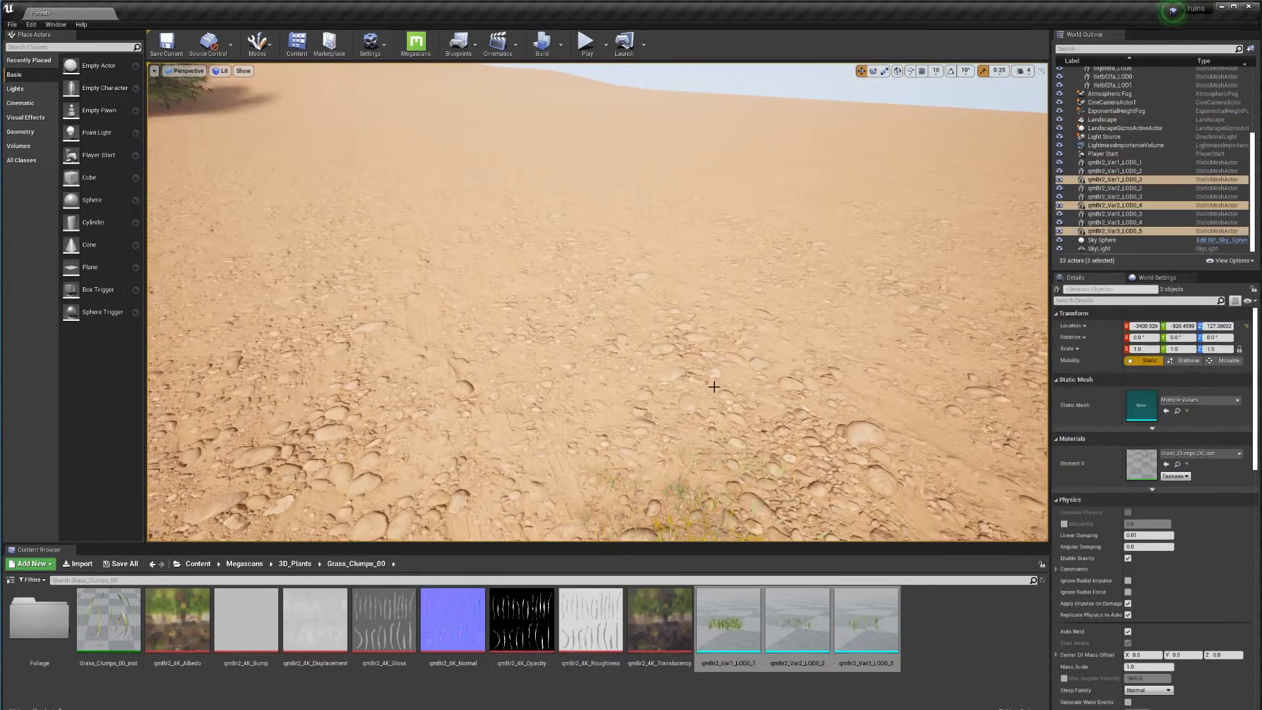
key("ctrl+z")
key("ctrl+z")
- Switch the editor to Foliage mode with the existing grass and rocks in view
right_click_drag(715, 387, 496, 368)
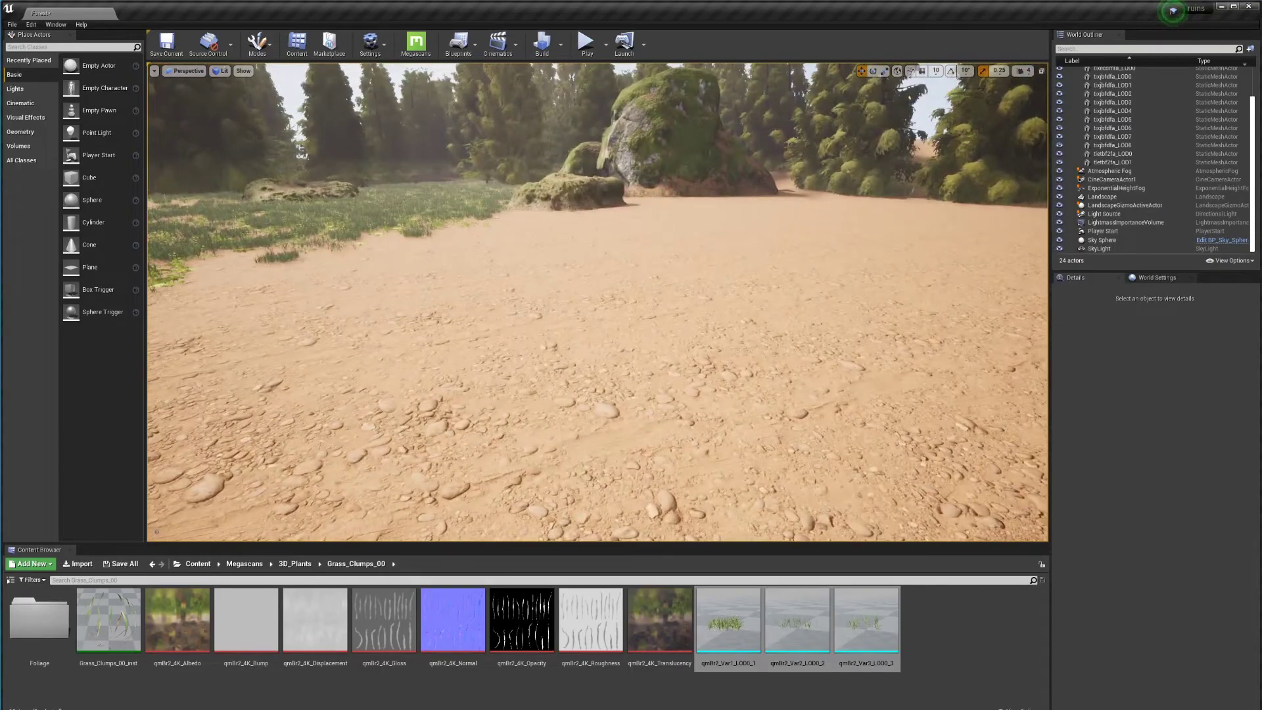
right_click_drag(699, 239, 656, 256)
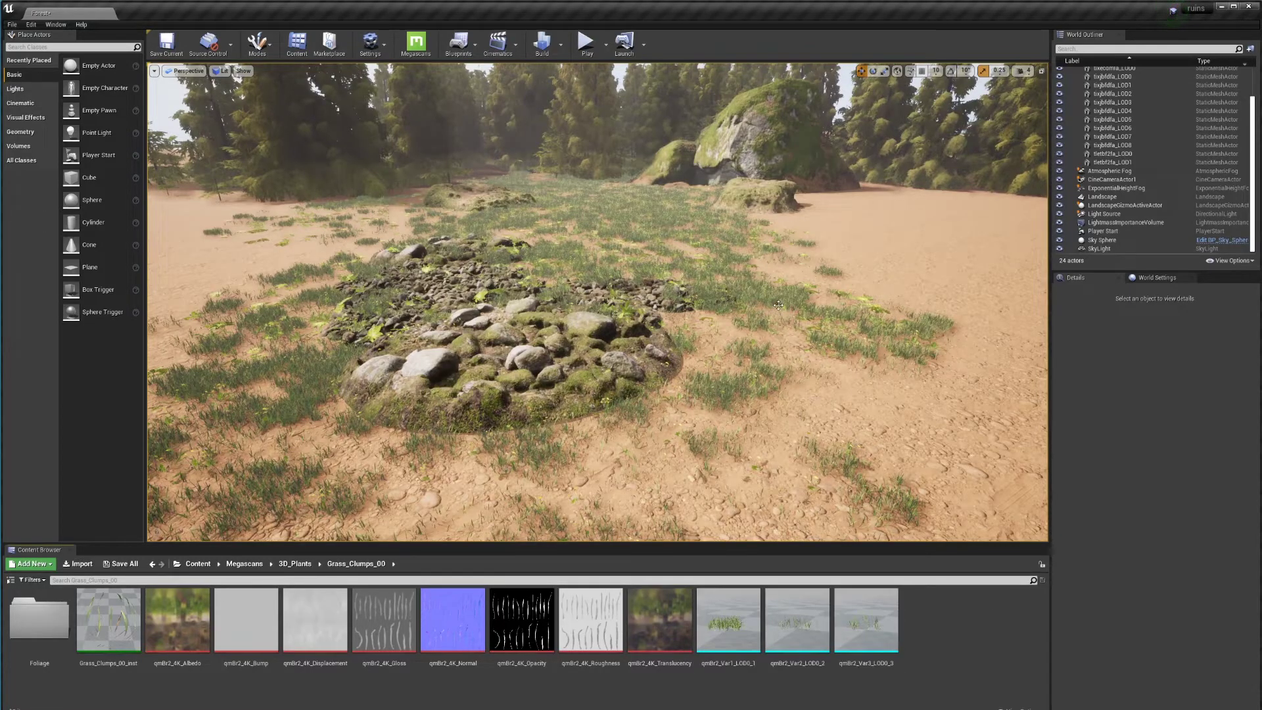
right_click_drag(772, 303, 772, 303)
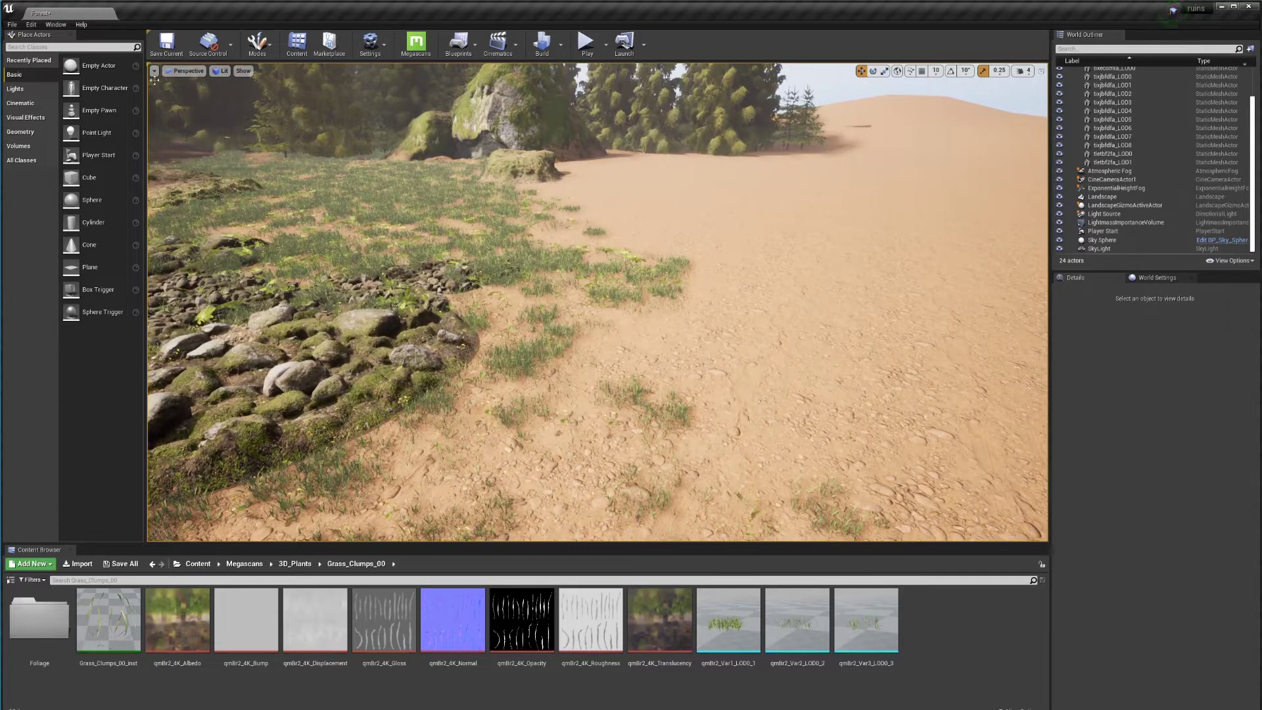
left_click(257, 44)
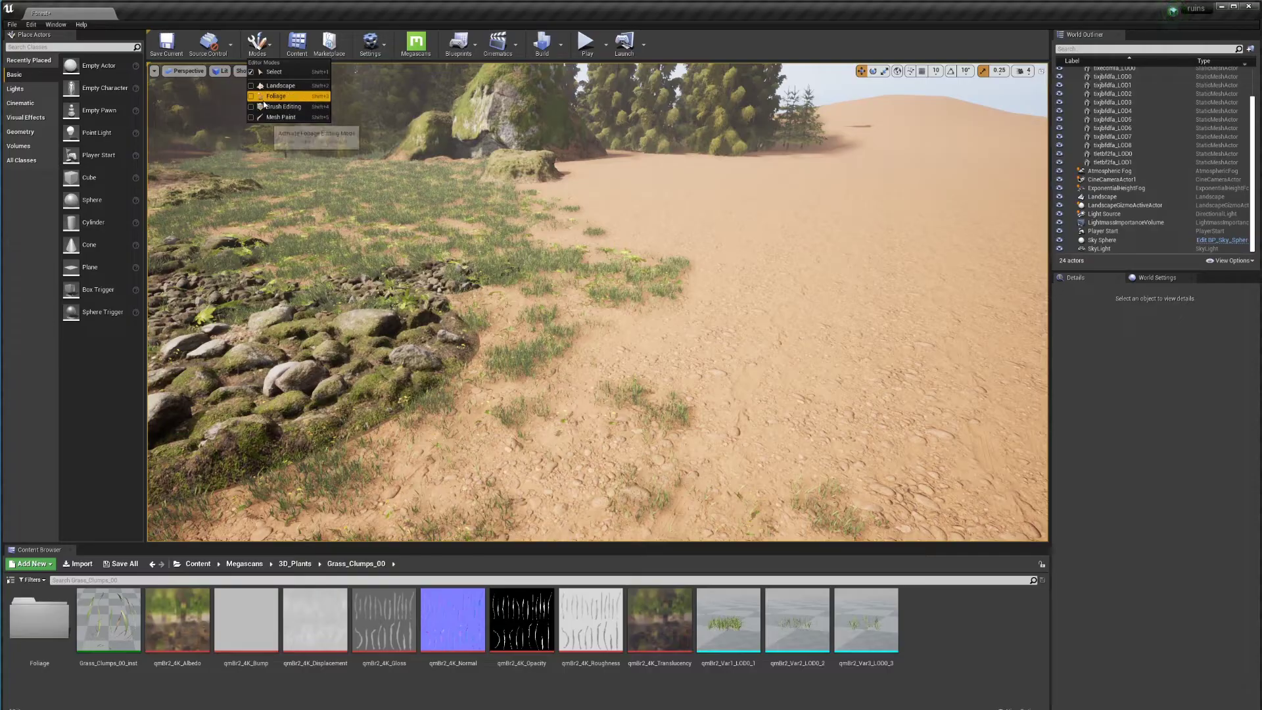
left_click(276, 96)
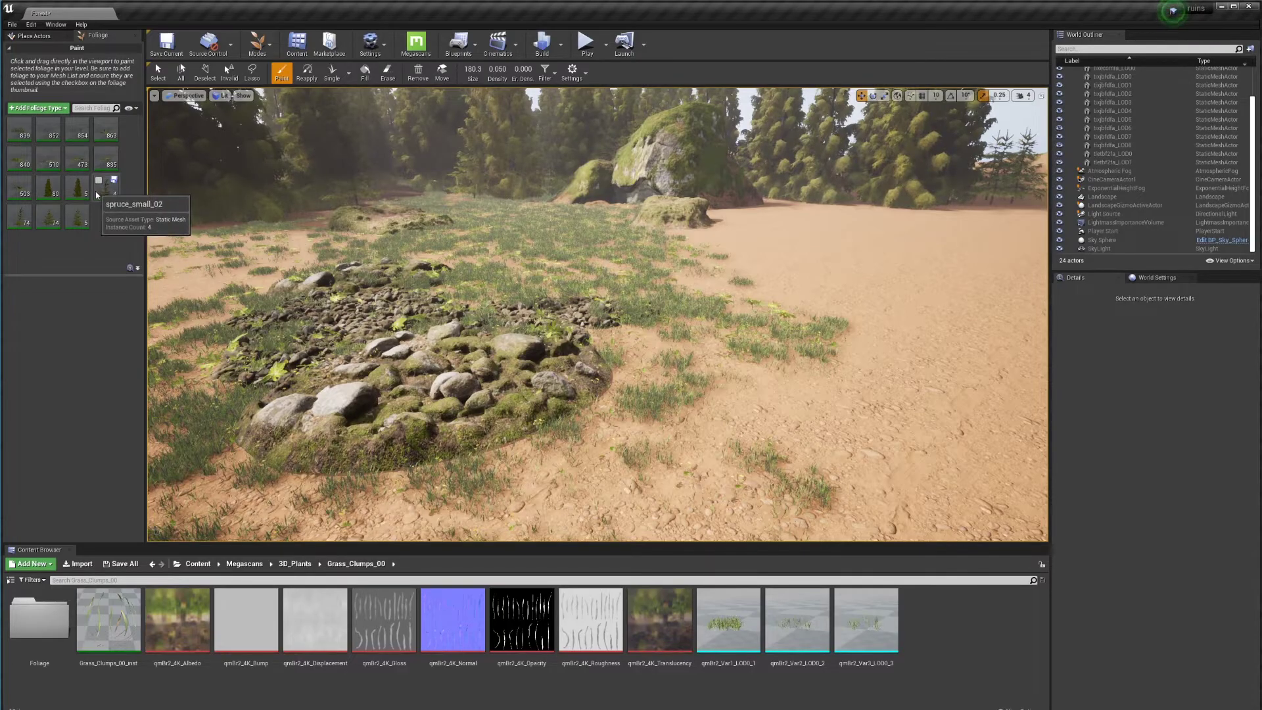
- Activate the eight foliage types in the first two rows of the foliage palette for painting
mouse_move(728, 618)
left_mouse_down()
mouse_move(56, 216)
mouse_move(542, 578)
mouse_move(715, 617)
left_mouse_up()
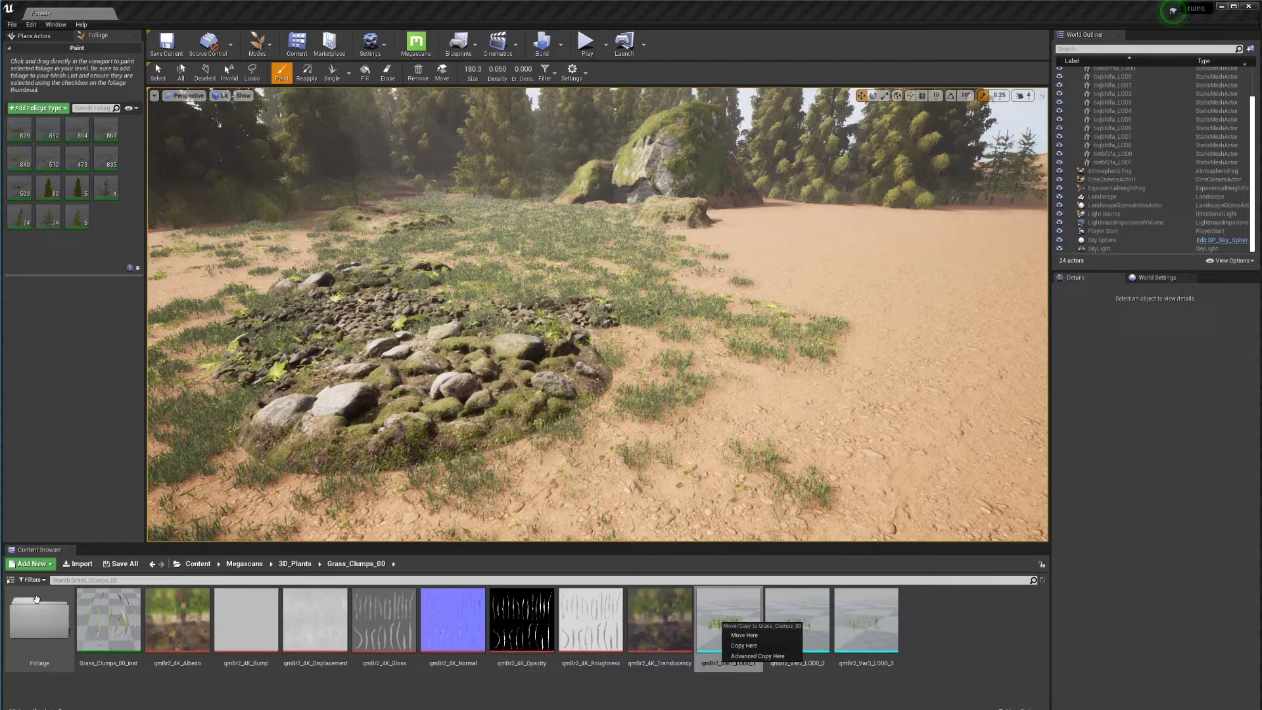
left_click(23, 133)
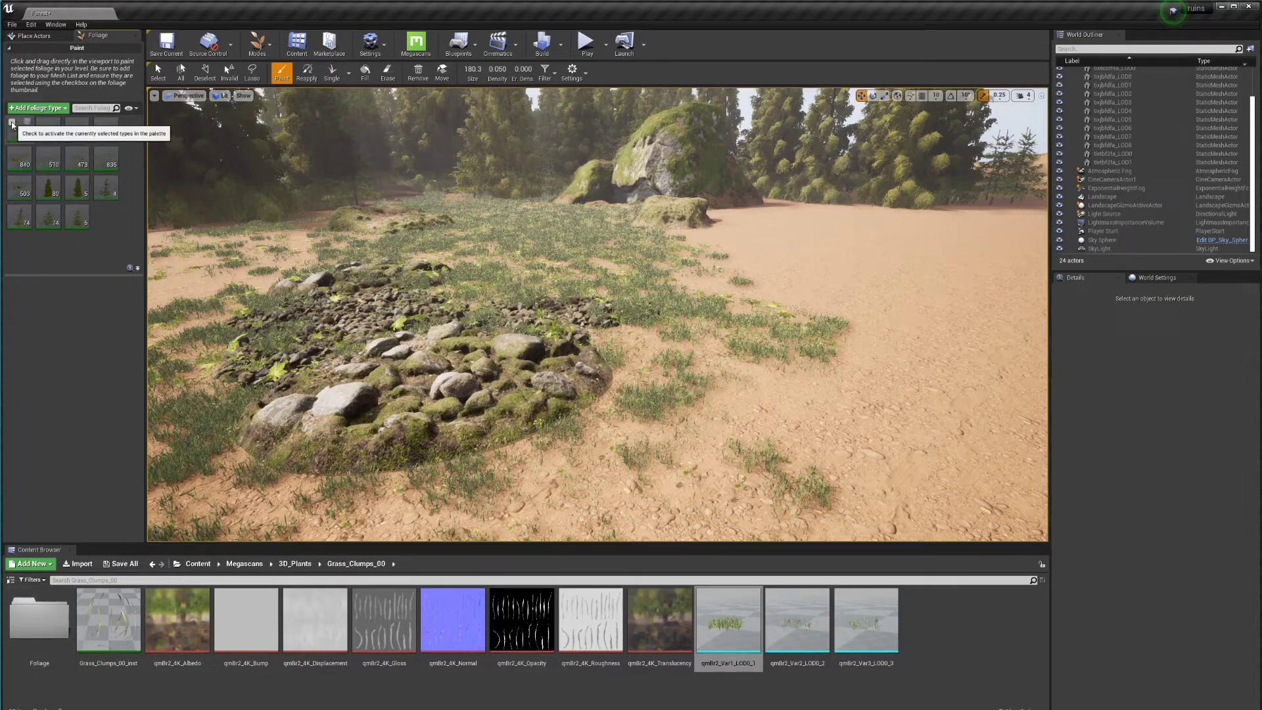
left_click(41, 124)
left_click(41, 123)
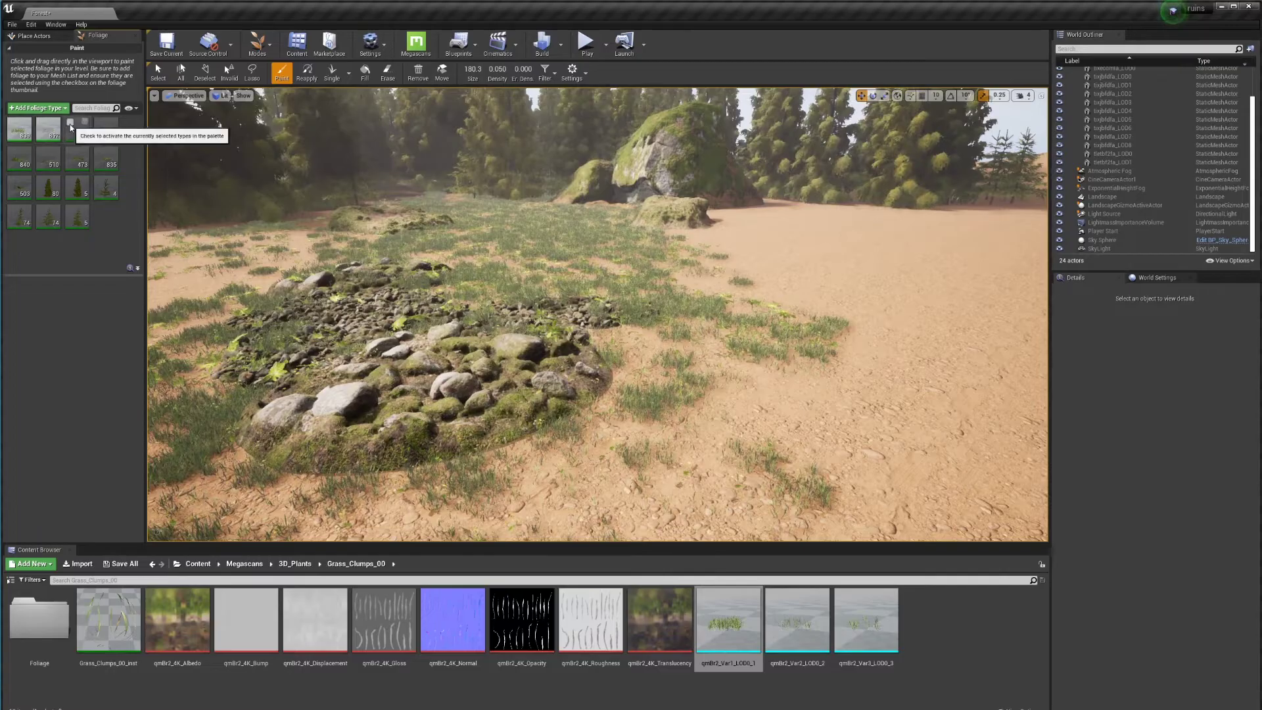
left_click(70, 124)
left_click(99, 124)
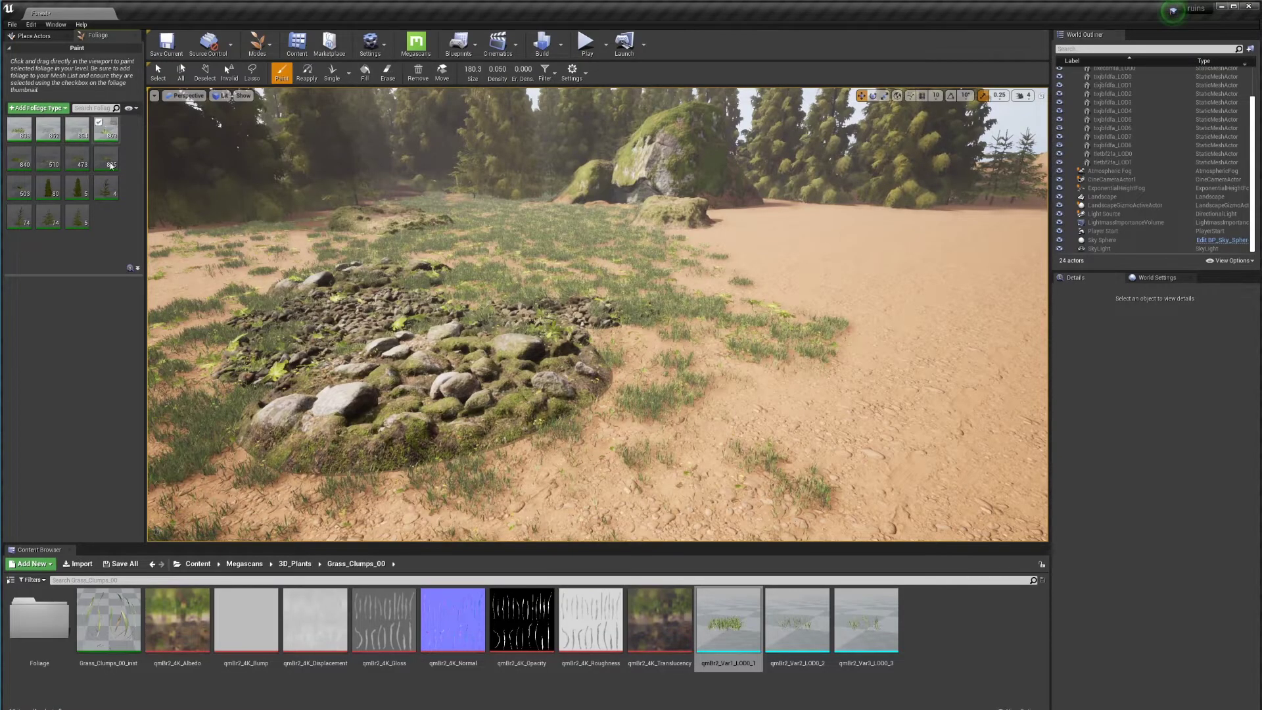
left_click(12, 150)
left_click(40, 151)
left_click(69, 151)
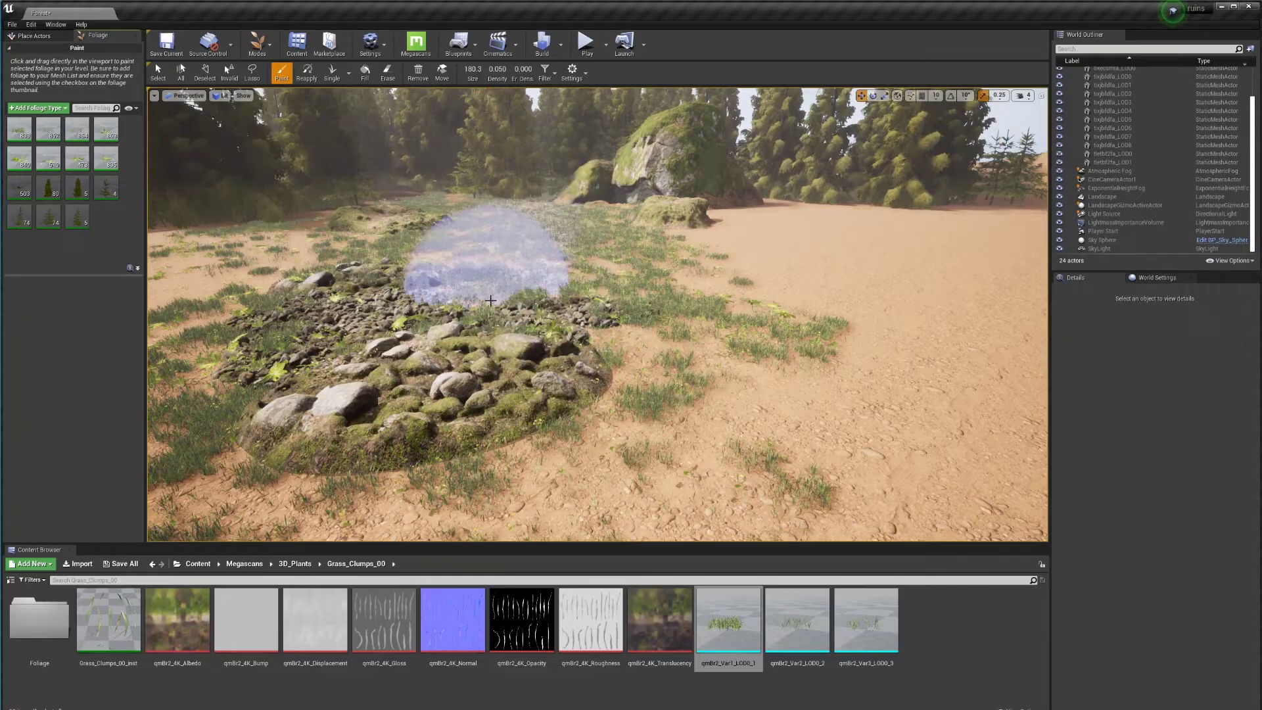
- Try to paint the active foliage on the bare ground at a density of 0.050 and undo the strokes
mouse_move(397, 326)
right_mouse_down()
mouse_move(502, 323)
mouse_move(578, 256)
mouse_move(474, 283)
mouse_move(486, 368)
mouse_move(545, 381)
right_mouse_up()
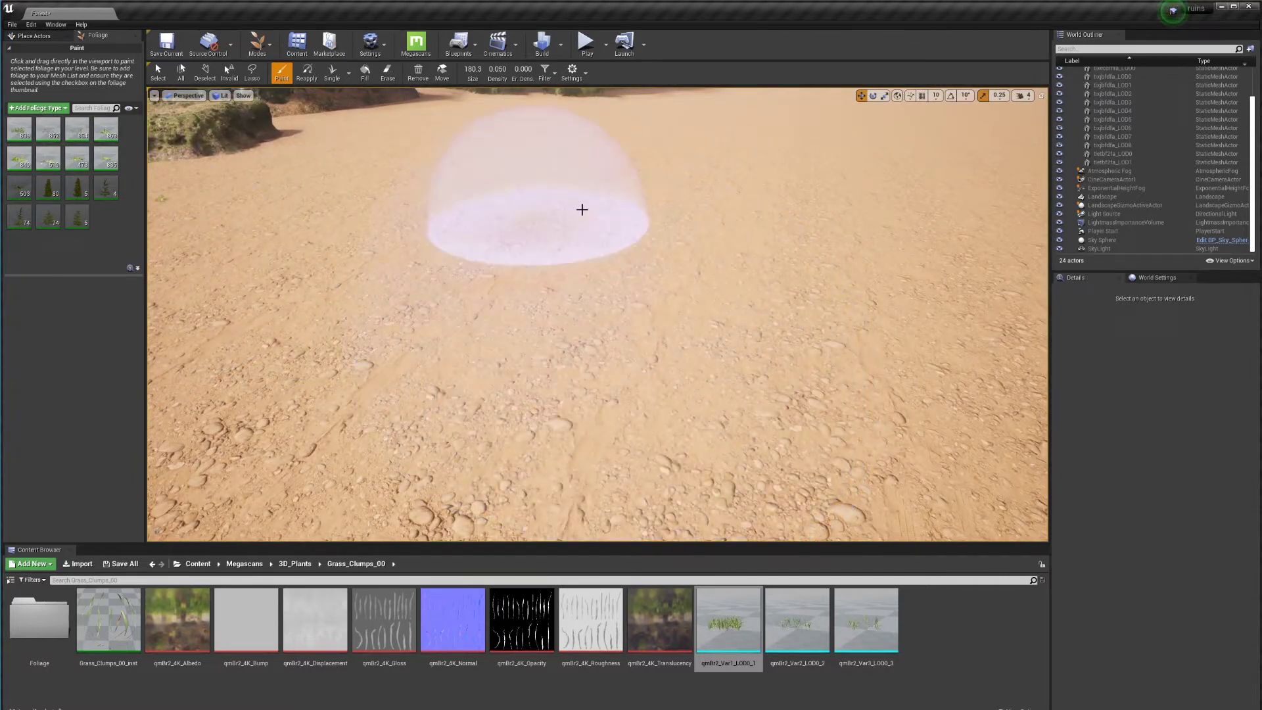
mouse_move(583, 209)
left_mouse_down()
mouse_move(619, 271)
mouse_move(546, 347)
mouse_move(721, 200)
mouse_move(585, 287)
mouse_move(718, 381)
mouse_move(775, 397)
mouse_move(845, 197)
mouse_move(670, 329)
left_mouse_up()
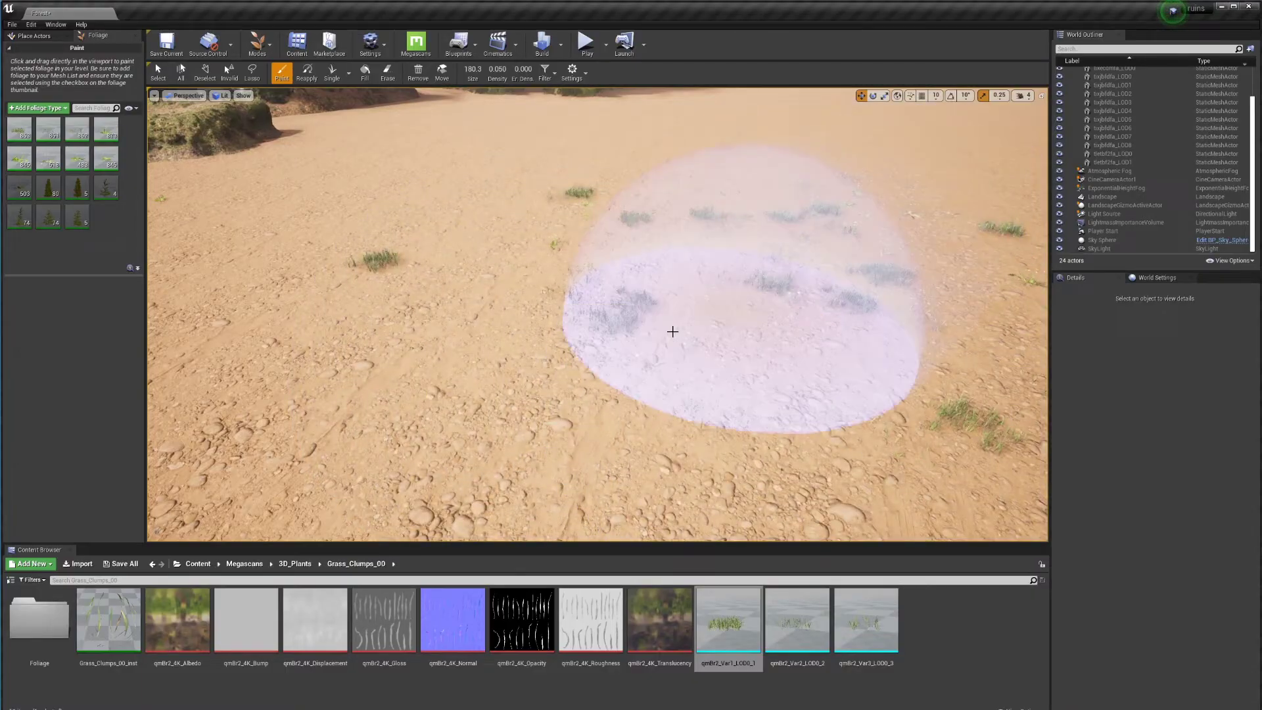
mouse_move(670, 329)
right_mouse_down()
mouse_move(644, 289)
mouse_move(642, 321)
right_mouse_up()
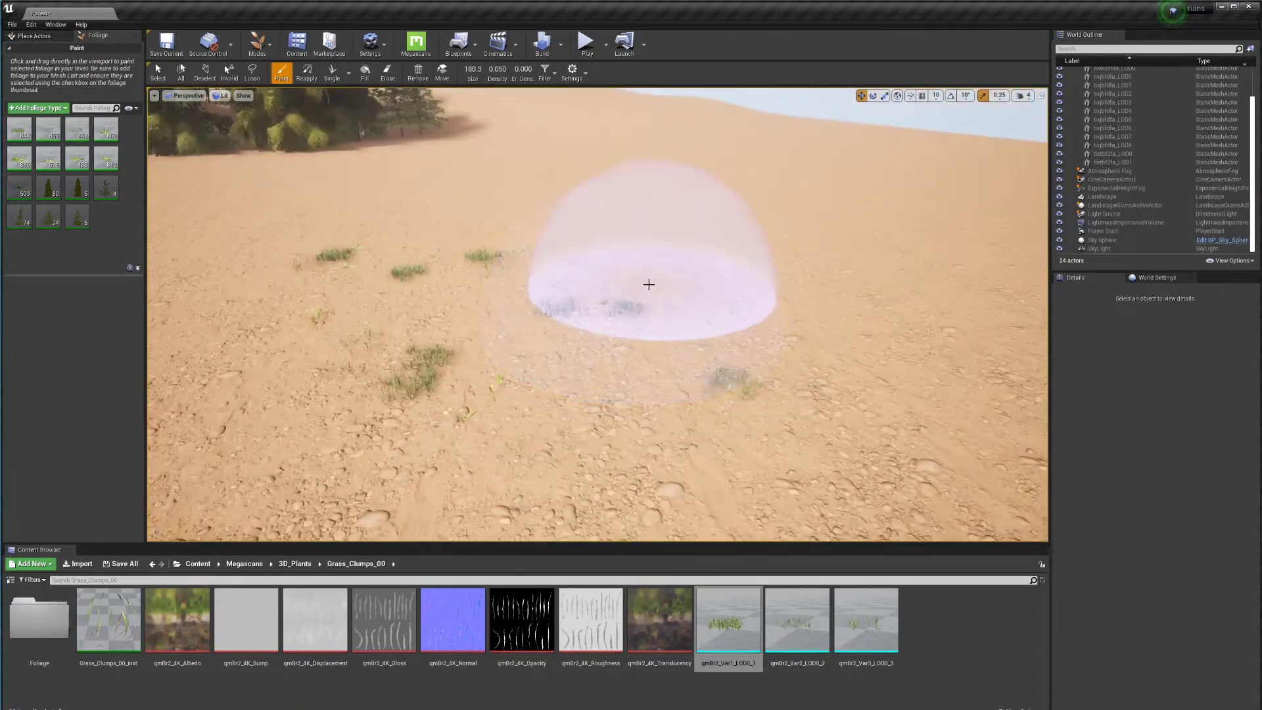
key("ctrl+z")
key("ctrl+z")
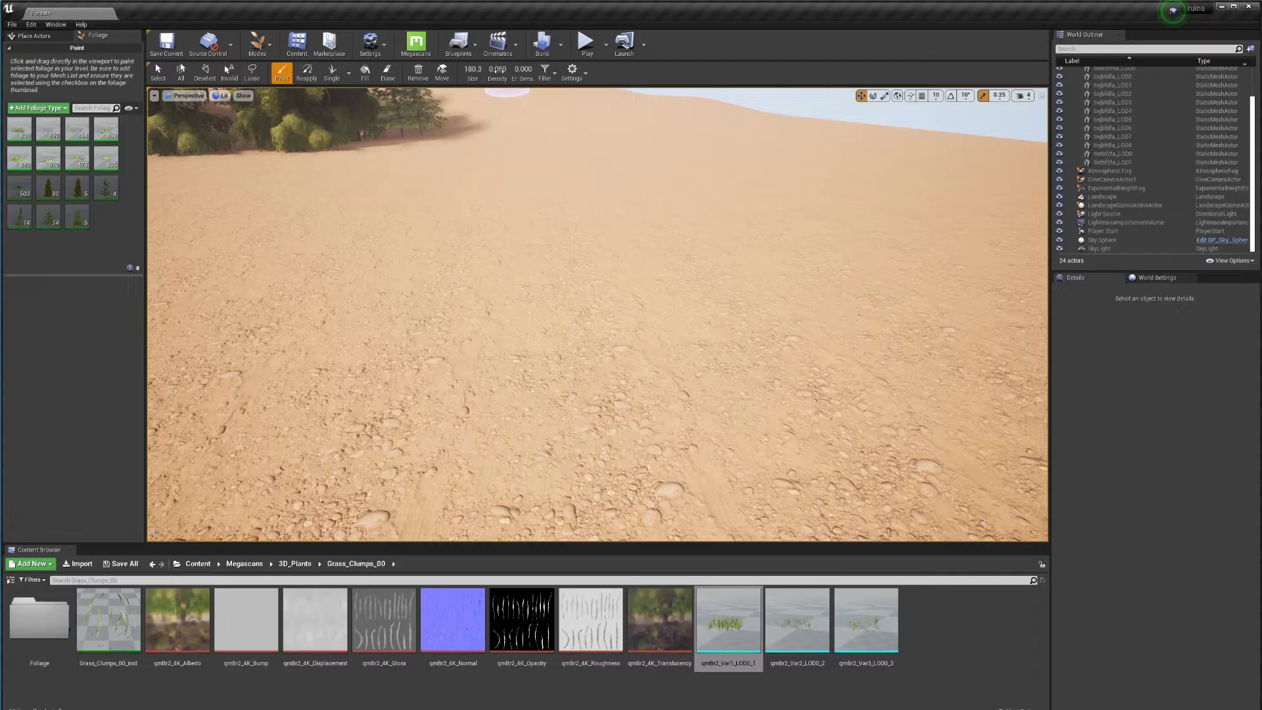
- Set the paint density to 0.7 and paint the active foliage types across the bare ground
left_click(498, 69)
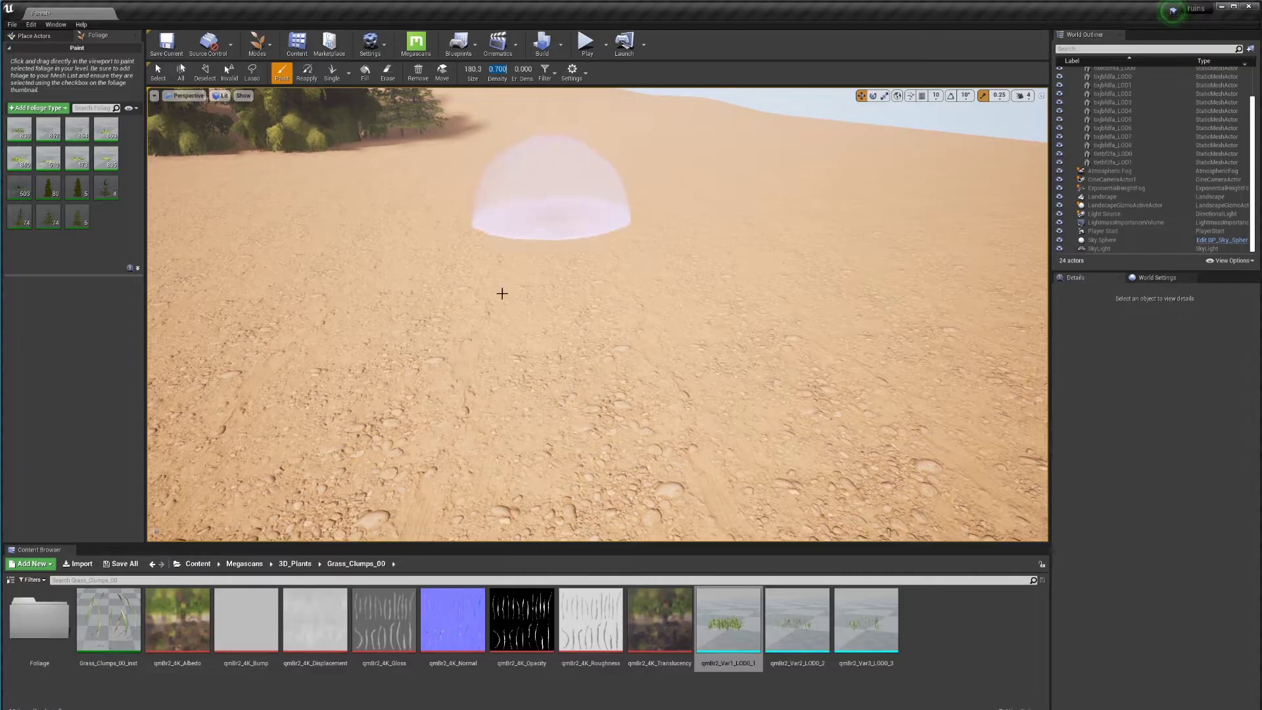
mouse_move(502, 290)
left_mouse_down()
mouse_move(543, 380)
mouse_move(660, 331)
mouse_move(481, 270)
mouse_move(673, 341)
mouse_move(482, 270)
mouse_move(323, 326)
mouse_move(712, 349)
mouse_move(642, 318)
mouse_move(625, 253)
left_mouse_up()
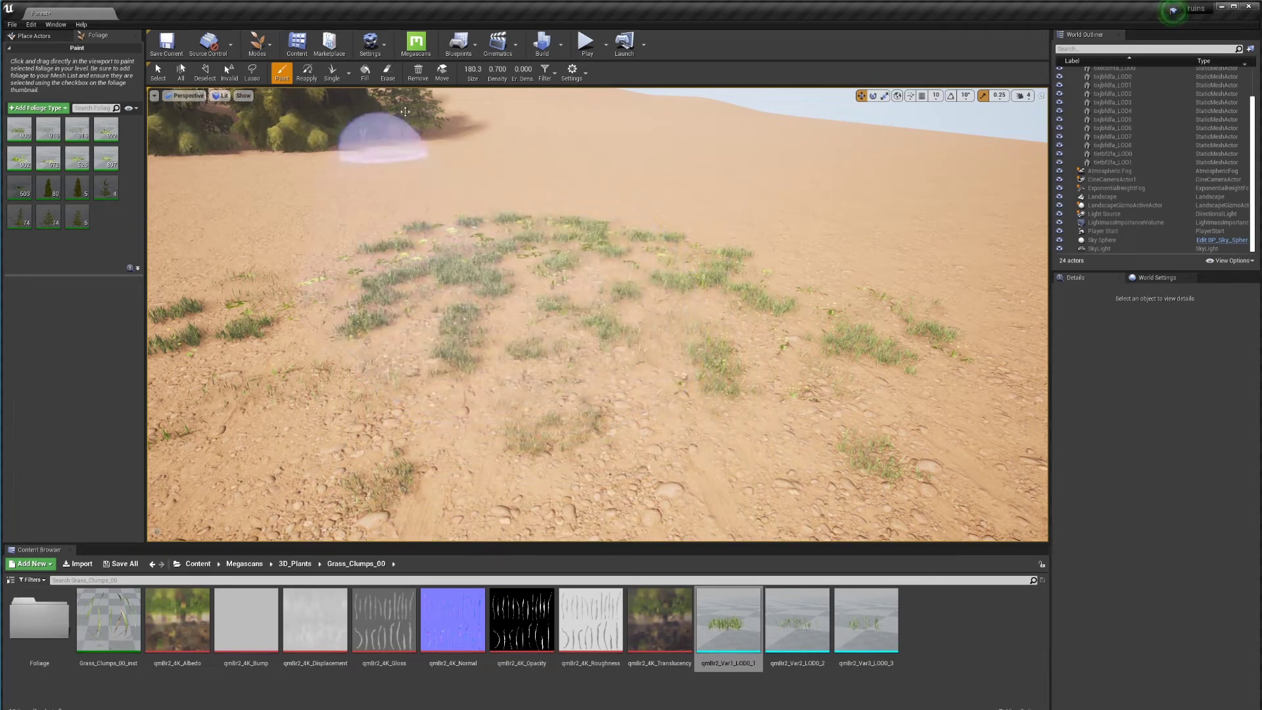
- Erase the freshly painted foliage from the bare ground
left_click(388, 72)
mouse_move(582, 419)
left_mouse_down()
mouse_move(557, 366)
mouse_move(830, 380)
mouse_move(625, 327)
mouse_move(696, 258)
mouse_move(299, 313)
mouse_move(521, 298)
left_mouse_up()
mouse_move(521, 299)
right_mouse_down()
mouse_move(745, 293)
mouse_move(745, 224)
right_mouse_up()
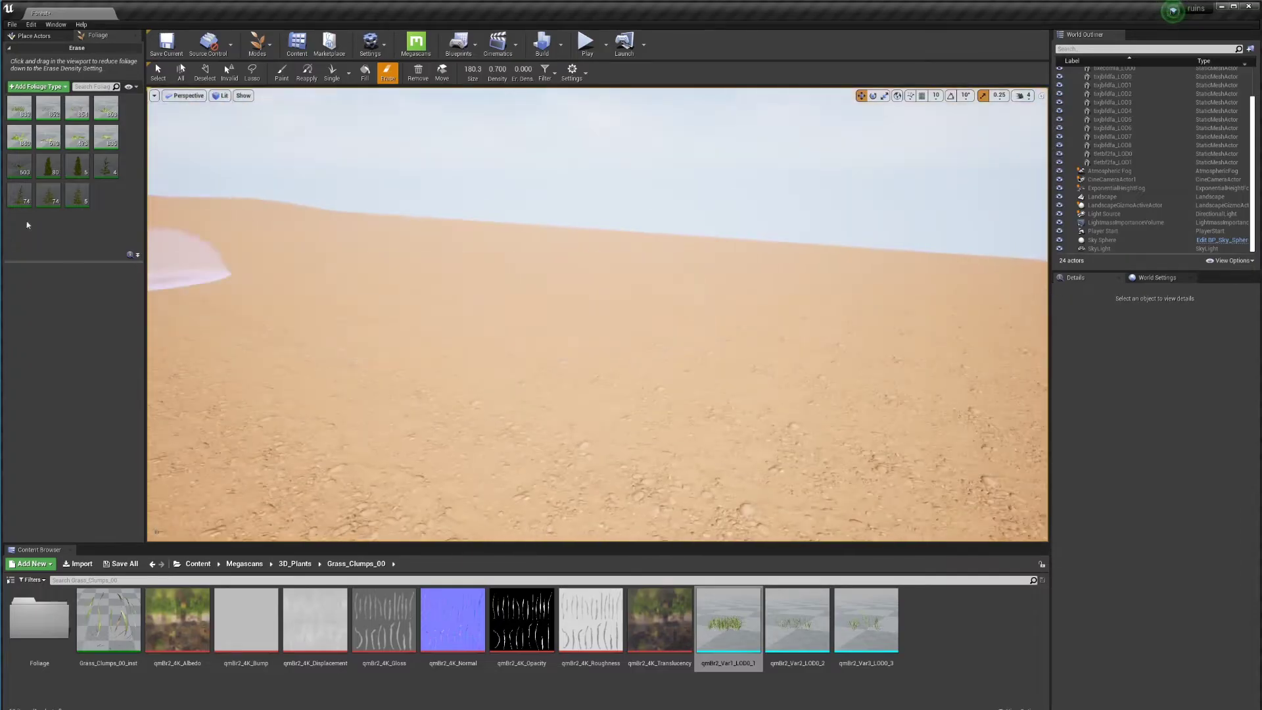
- Activate the first foliage type in the palette's third row and set the paint density to 1
left_click(13, 160)
right_click_drag(284, 228, 284, 420)
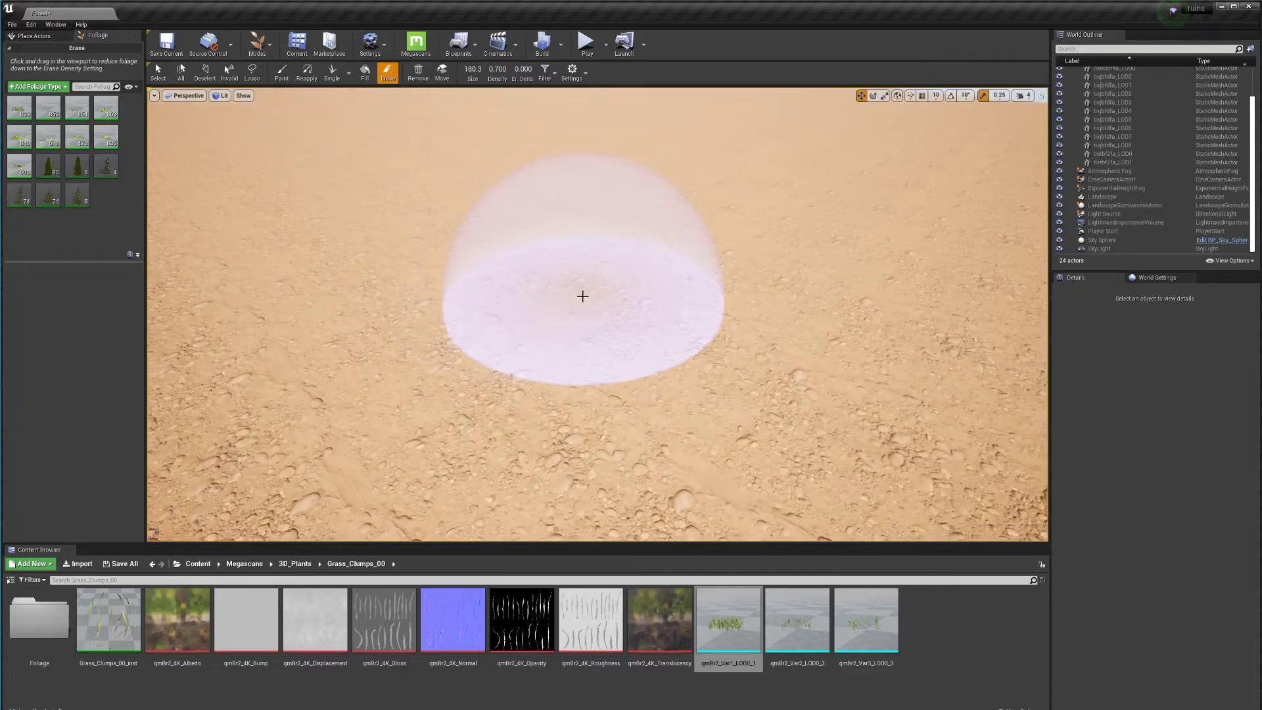
left_click(496, 68)
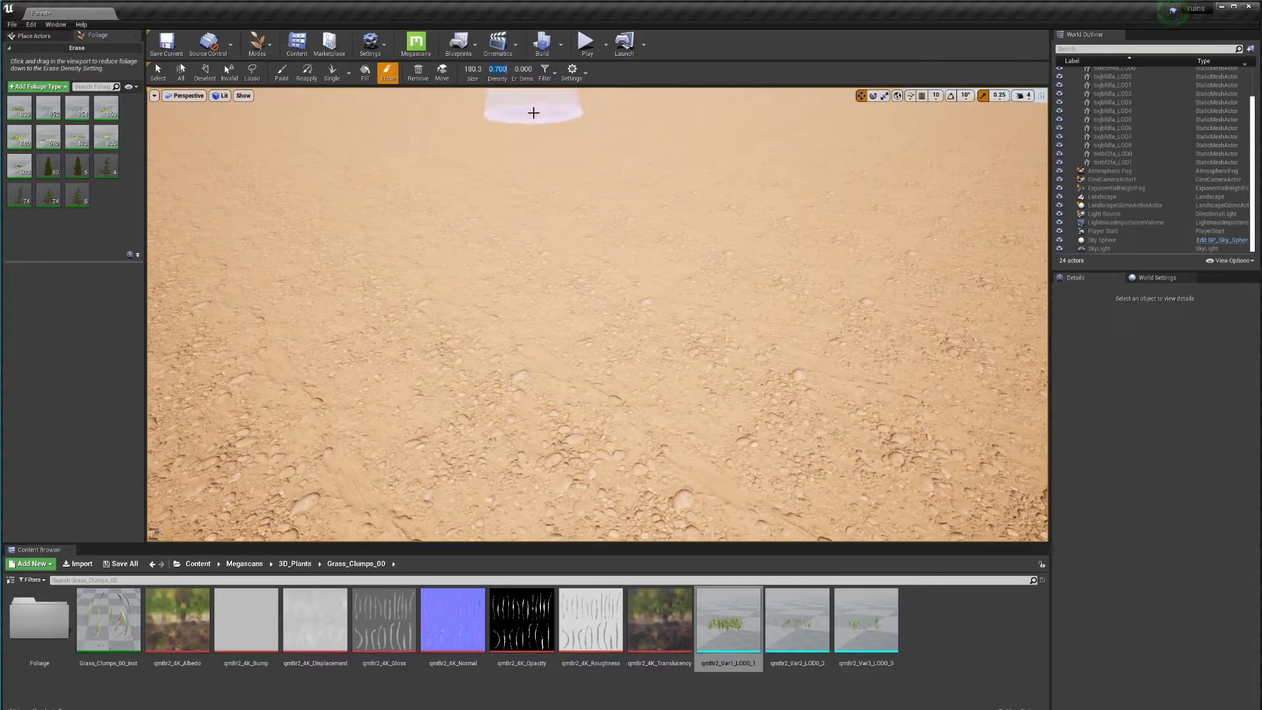
type("1")
key("Return")
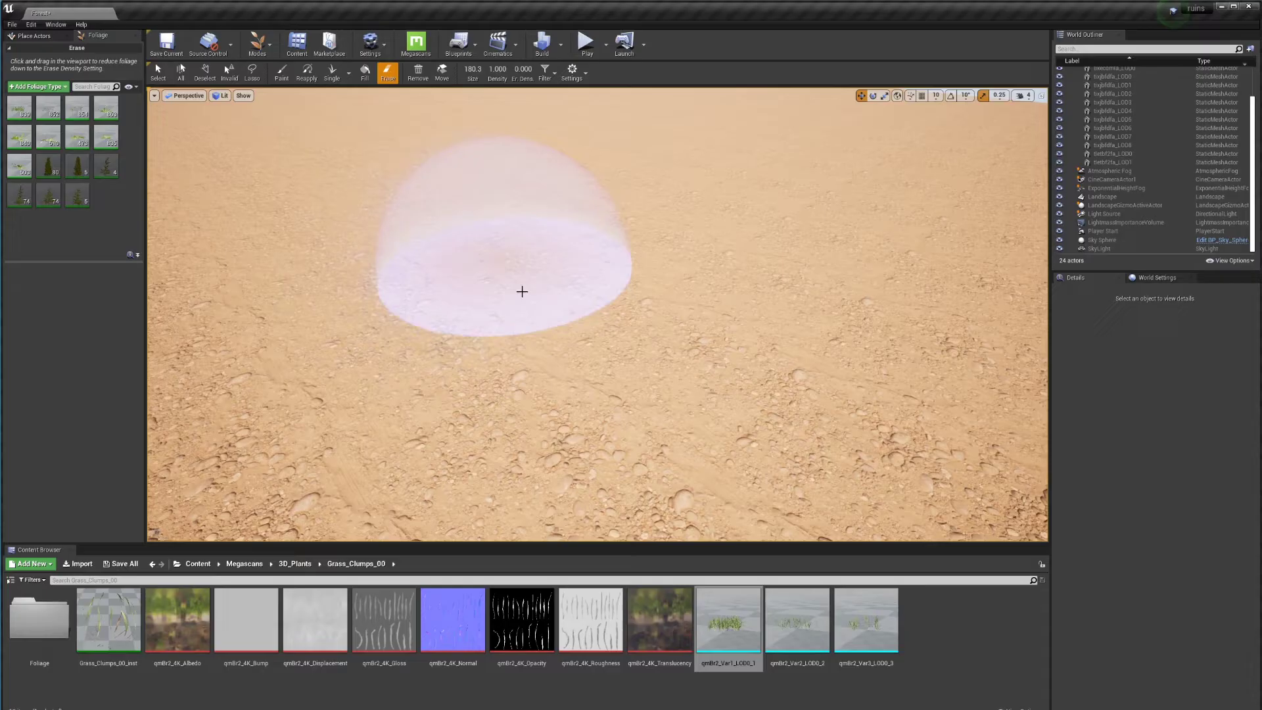
- Paint a broad patch of the nine active foliage types on the bare ground
left_click(281, 72)
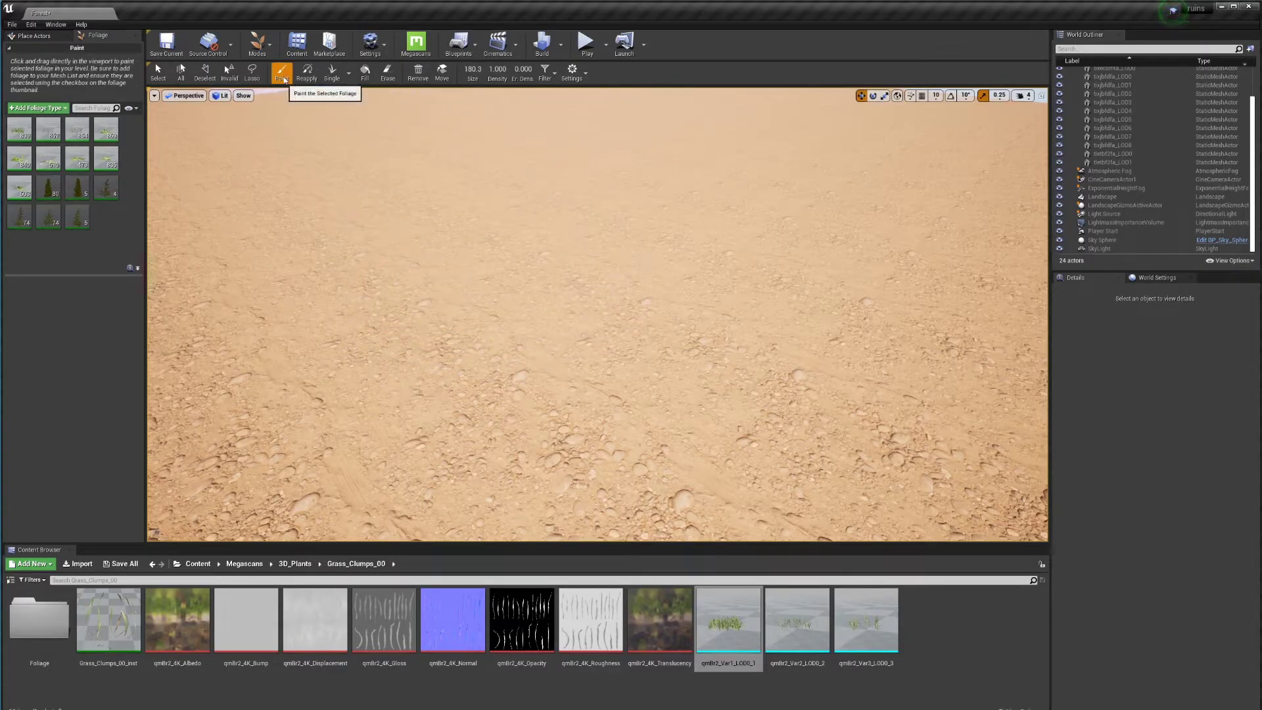
mouse_move(410, 222)
left_mouse_down()
mouse_move(468, 245)
mouse_move(442, 326)
mouse_move(588, 215)
mouse_move(526, 353)
mouse_move(648, 298)
mouse_move(572, 423)
mouse_move(625, 215)
mouse_move(651, 289)
left_mouse_up()
mouse_move(651, 296)
right_mouse_down()
mouse_move(802, 332)
mouse_move(578, 286)
mouse_move(657, 395)
mouse_move(651, 289)
mouse_move(654, 337)
right_mouse_up()
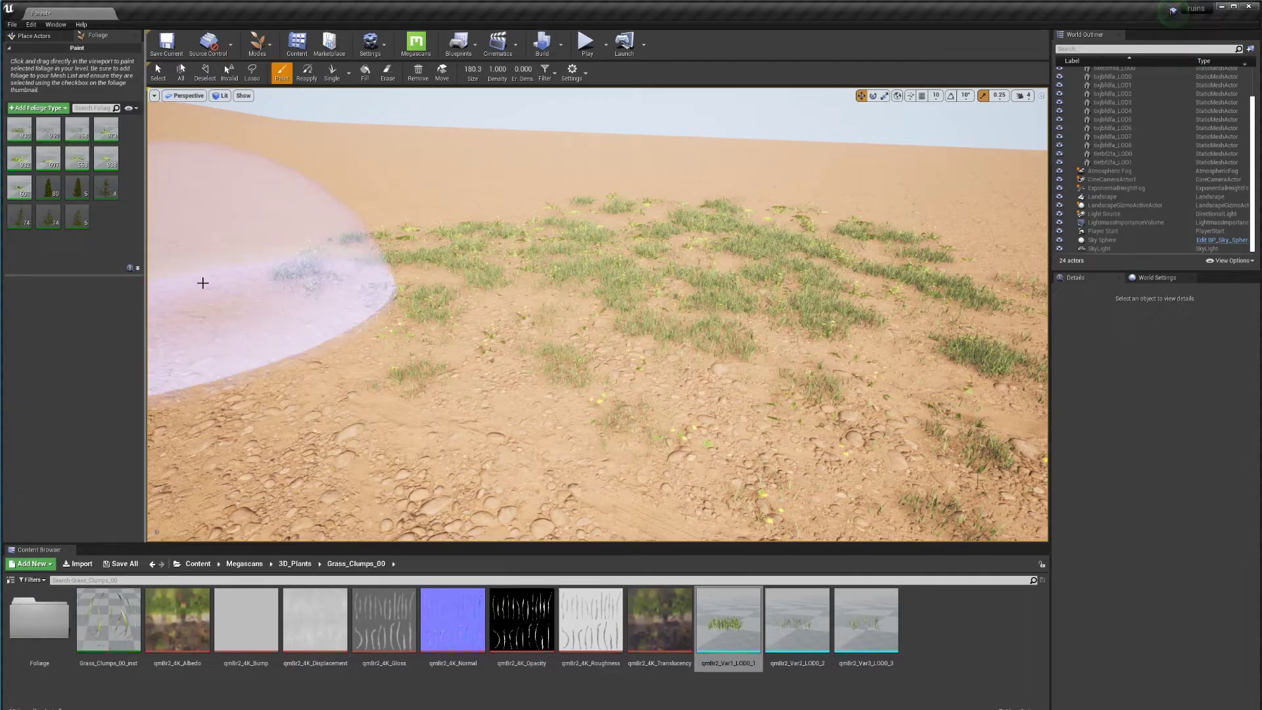
- Set the maximum Scale X of the qmBr2_Var1_LOD0_1 foliage type to 10, keeping Uniform scaling
left_click(16, 136)
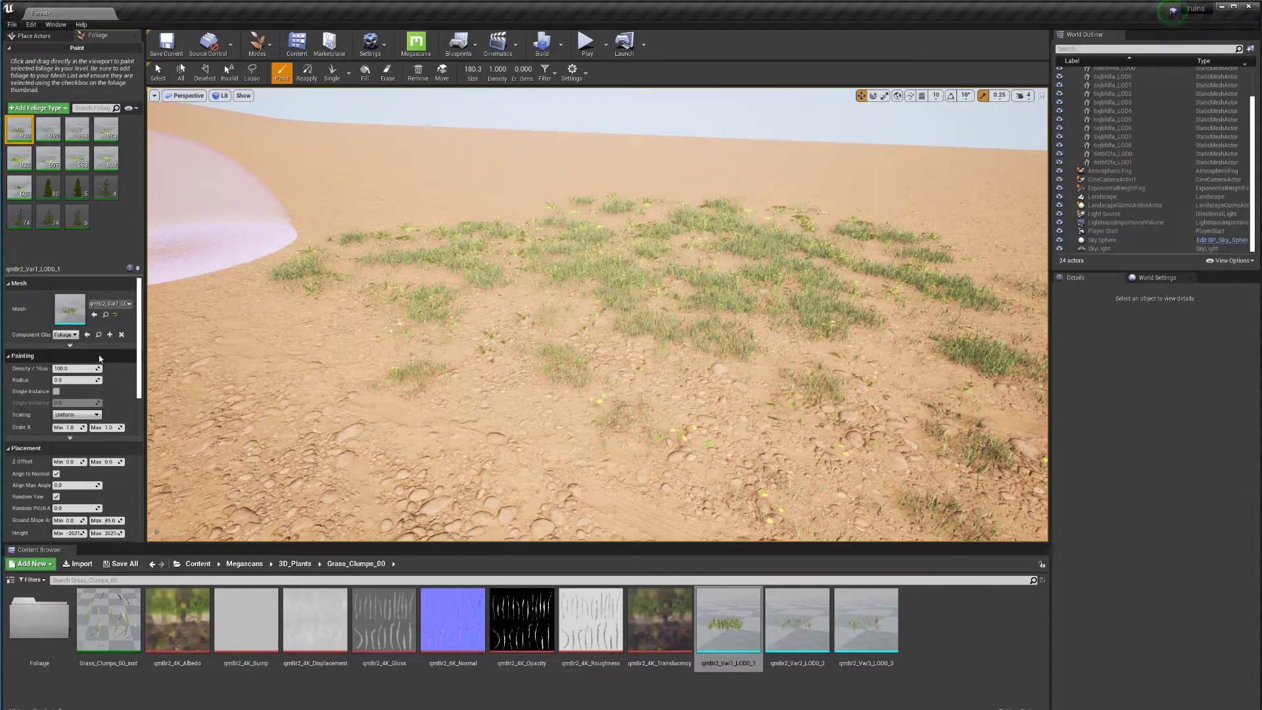
scroll(91, 427, "down", 1)
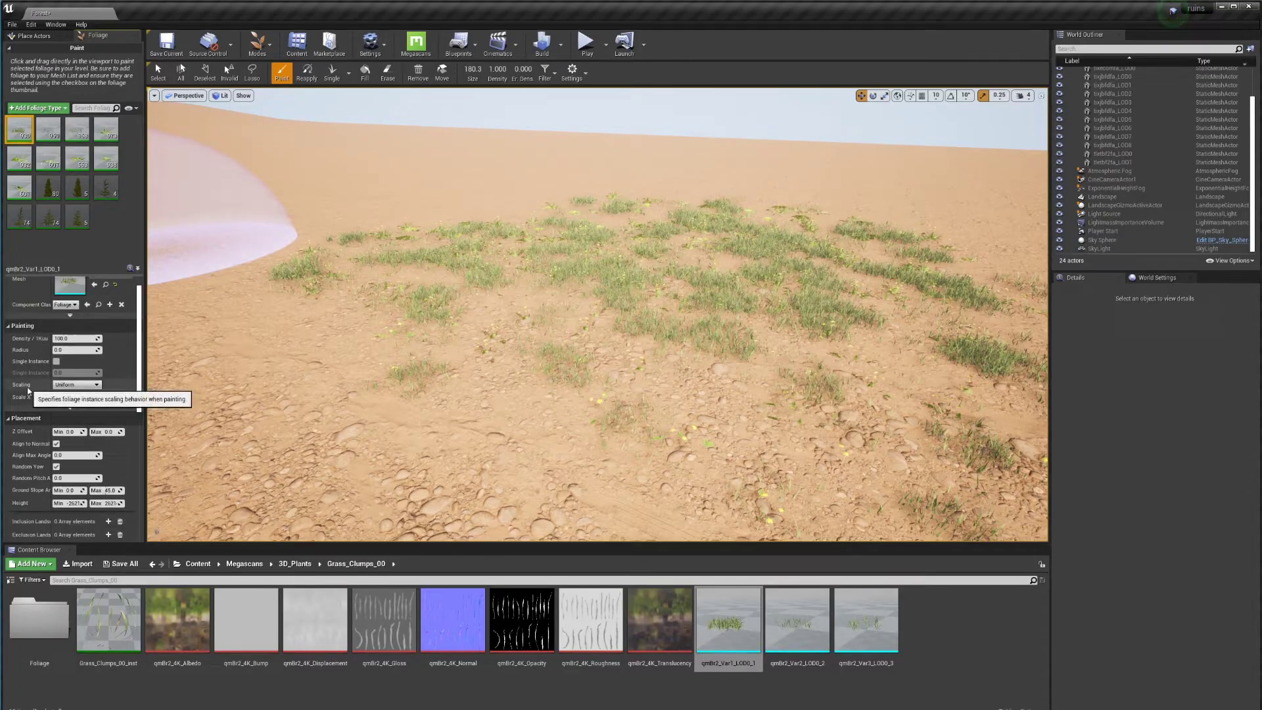
left_click(76, 385)
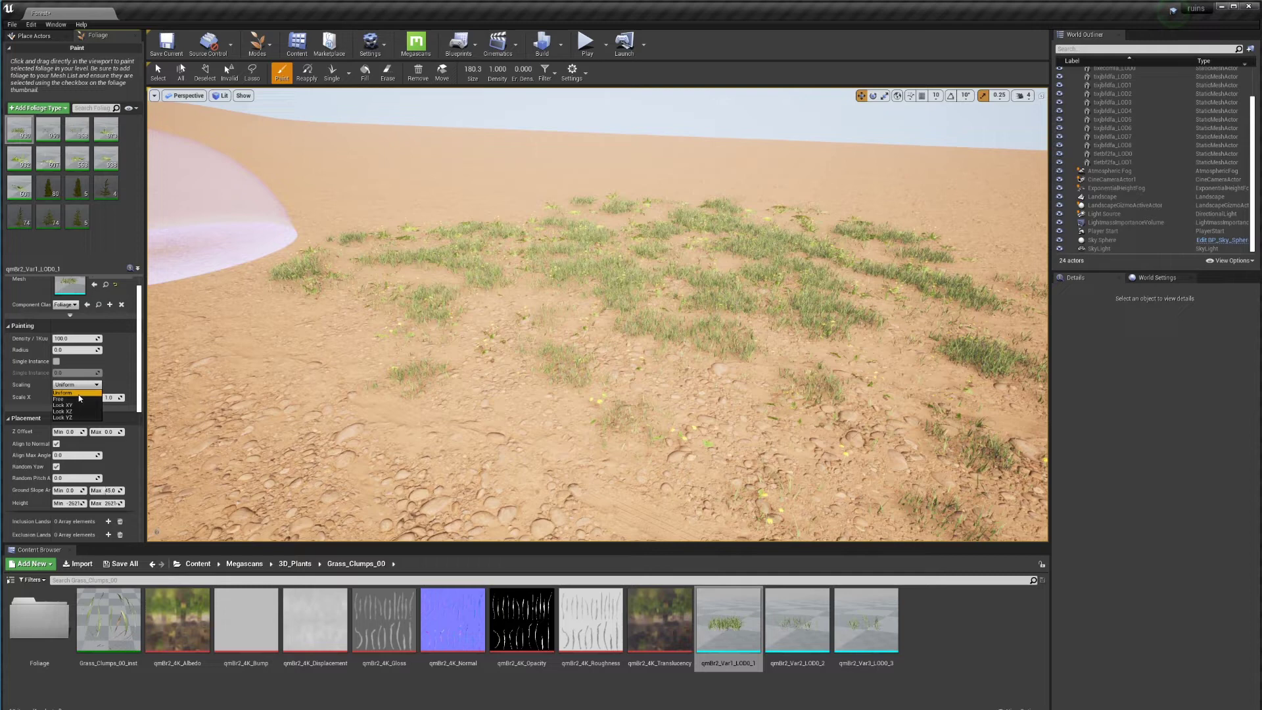
left_click_drag(140, 364, 141, 361)
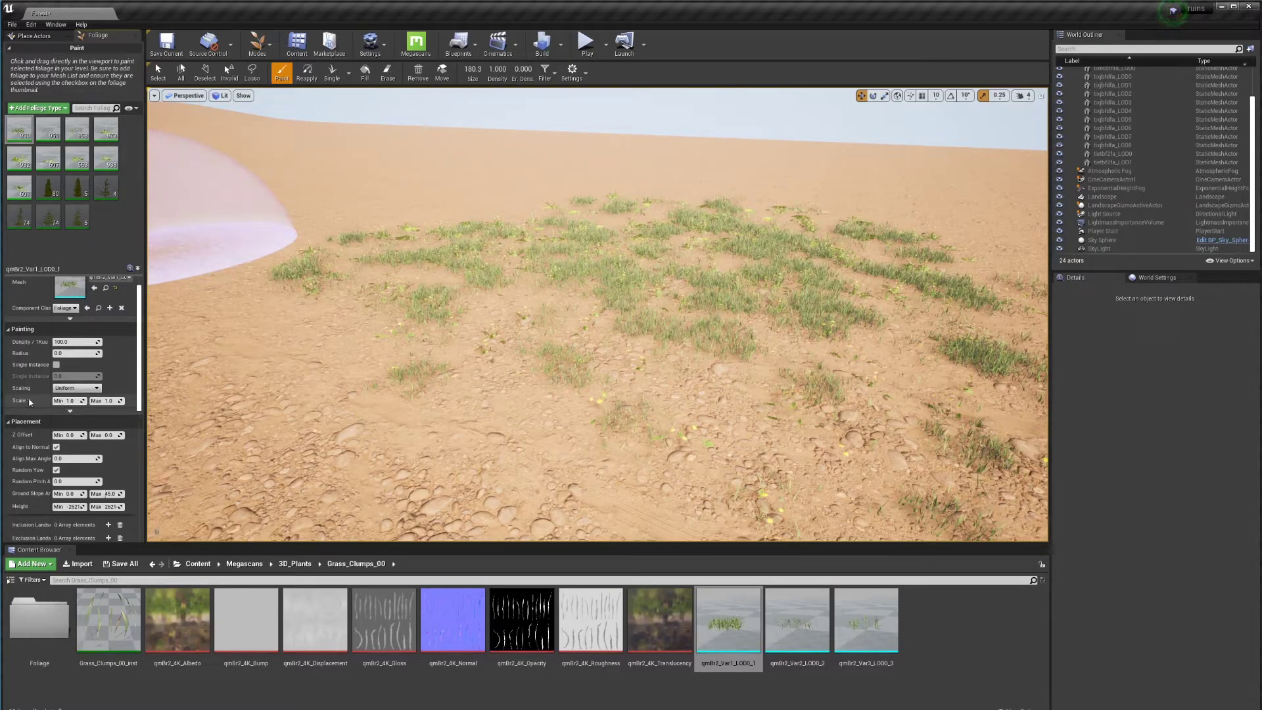
left_click(109, 401)
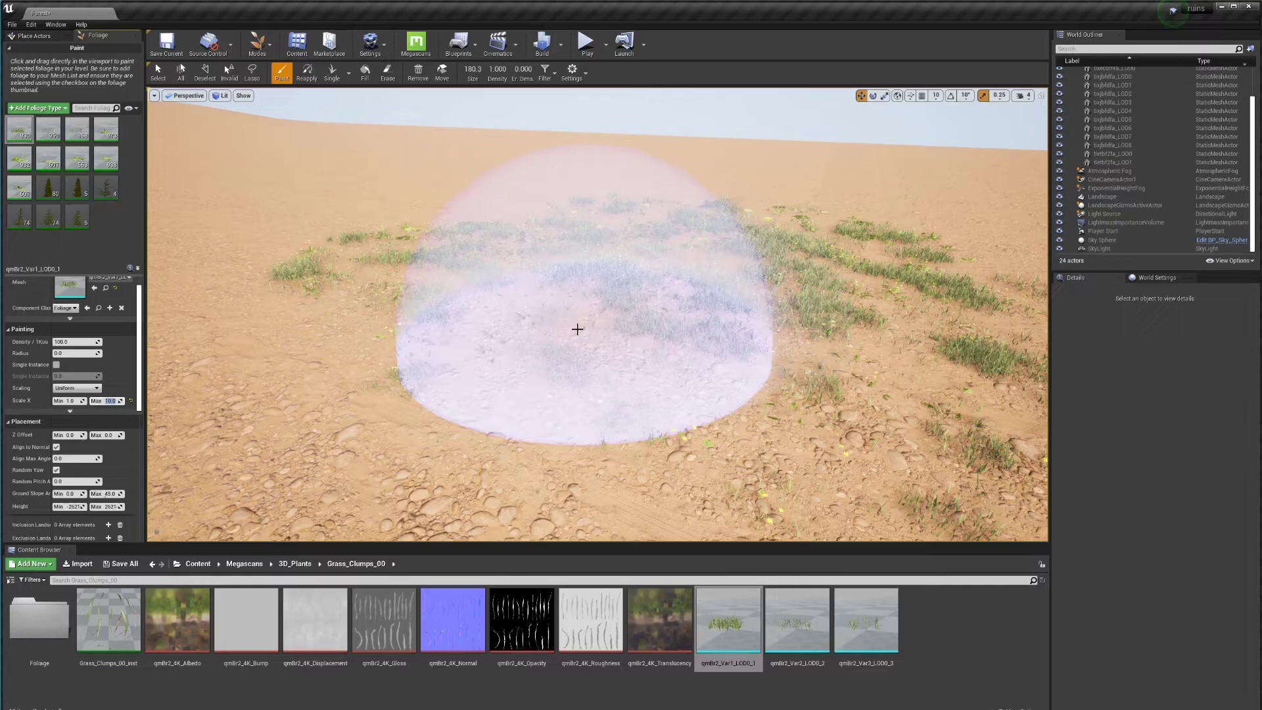
- Paint a test patch of the enlarged grass on an empty stretch of ground and erase it
mouse_move(572, 327)
right_mouse_down()
mouse_move(657, 276)
mouse_move(710, 282)
mouse_move(684, 296)
mouse_move(662, 360)
right_mouse_up()
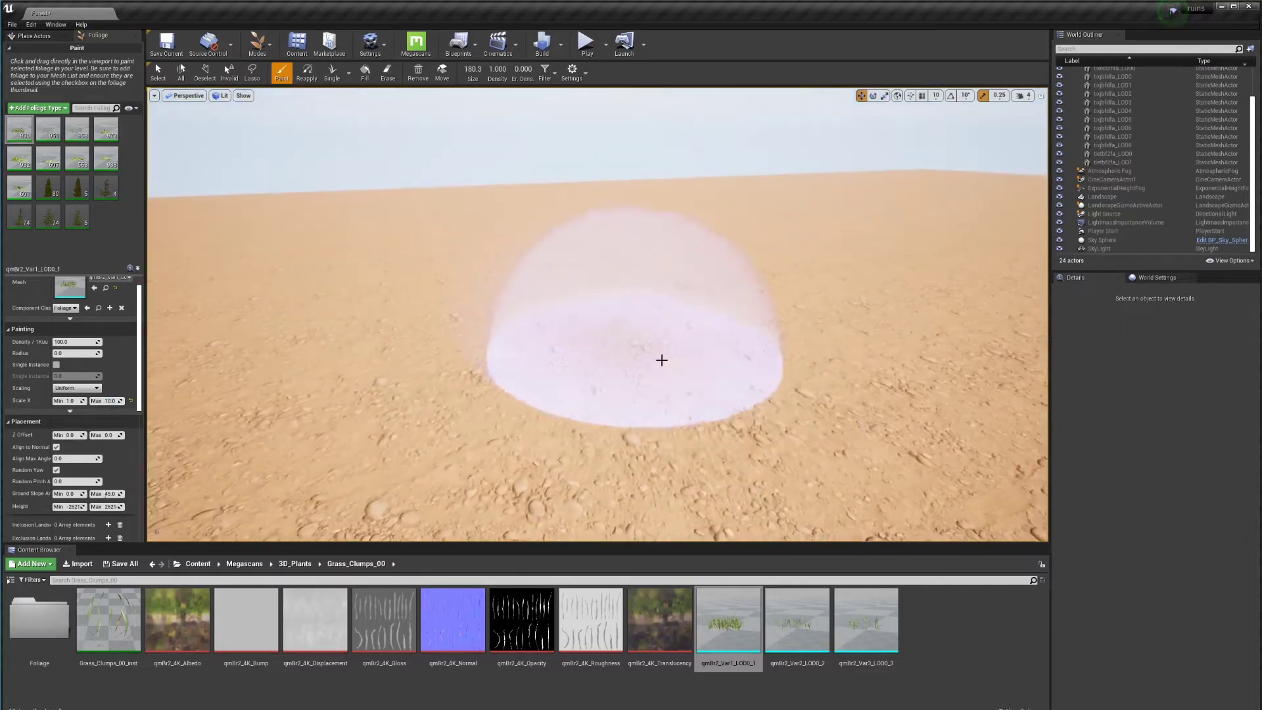
left_click_drag(677, 380, 677, 381)
right_click_drag(677, 381, 532, 304)
mouse_move(532, 304)
left_mouse_down()
mouse_move(563, 381)
mouse_move(664, 366)
left_mouse_up()
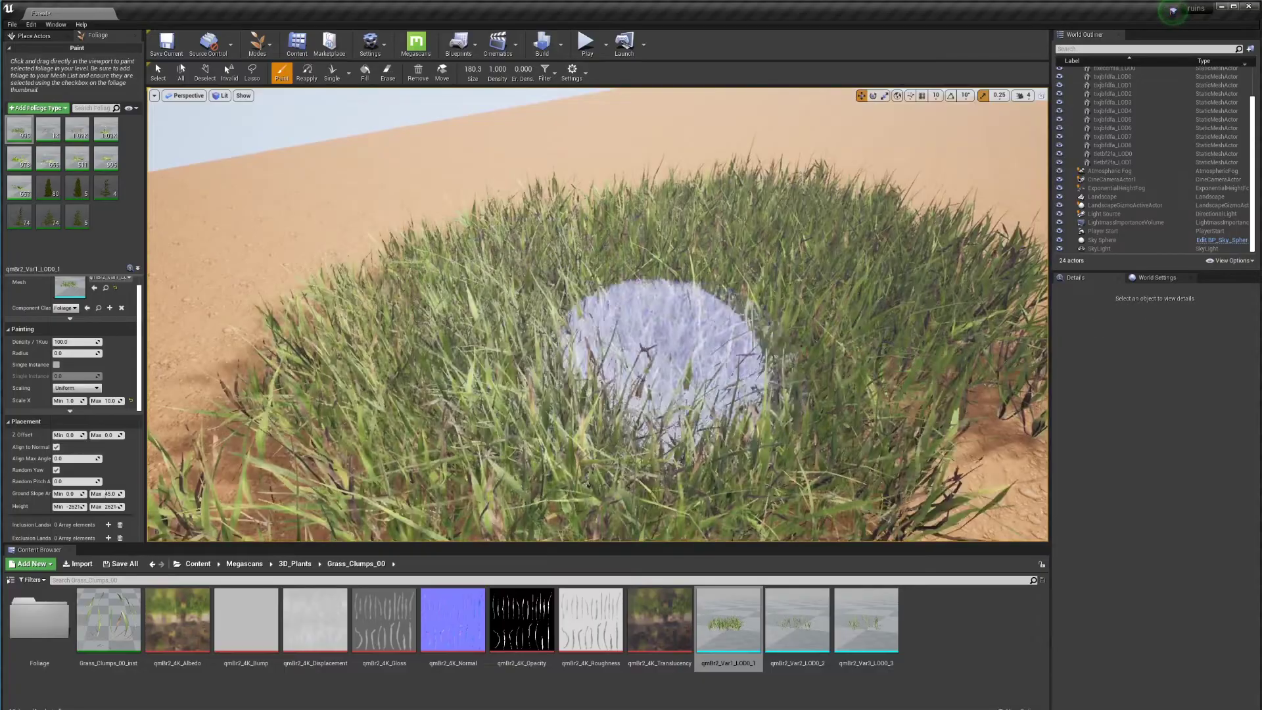
mouse_move(665, 366)
right_mouse_down()
mouse_move(730, 329)
mouse_move(657, 414)
mouse_move(663, 315)
mouse_move(644, 289)
mouse_move(637, 348)
mouse_move(631, 316)
right_mouse_up()
left_click_drag(620, 315, 608, 352, "shift")
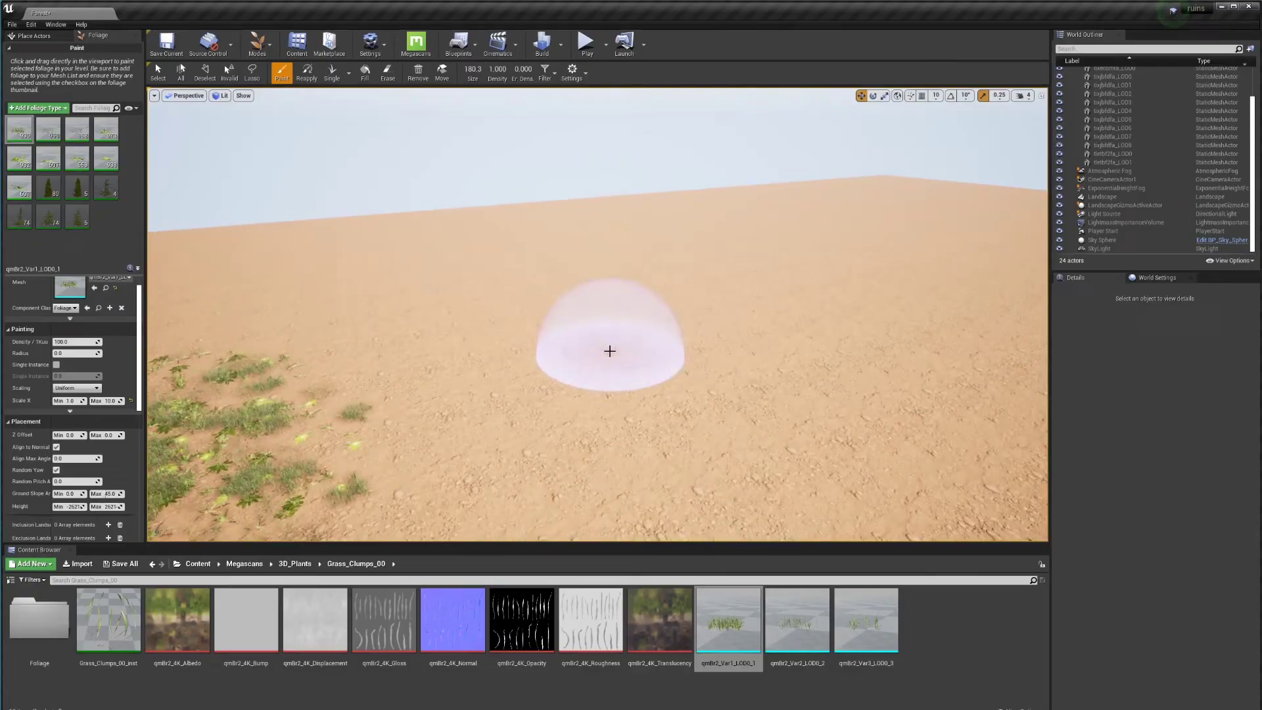
- Set the maximum Scale X of the qmBr2_Var1_LOD0_1 grass to 3 and paint it over the bare ground
left_click(106, 401)
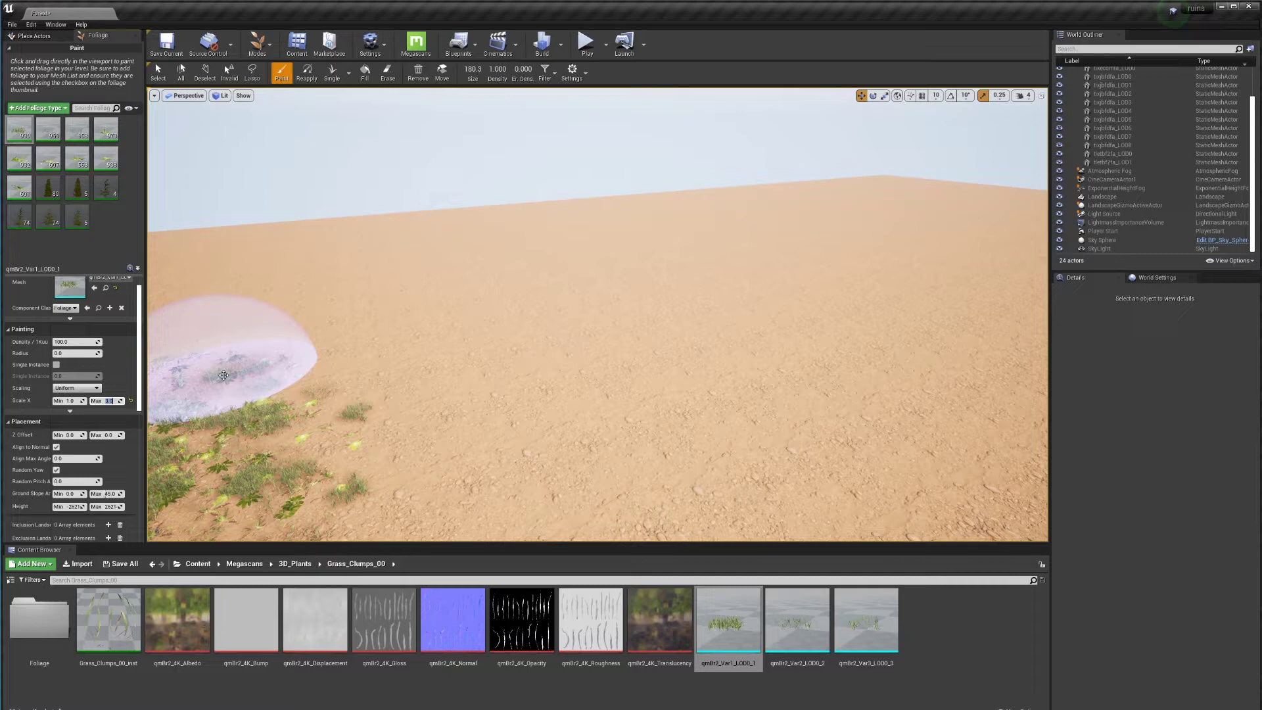
key("w")
mouse_move(538, 375)
right_mouse_down()
mouse_move(368, 371)
mouse_move(618, 353)
right_mouse_up()
mouse_move(571, 270)
left_mouse_down()
mouse_move(366, 284)
mouse_move(766, 239)
mouse_move(915, 259)
mouse_move(878, 365)
left_mouse_up()
mouse_move(878, 365)
right_mouse_down()
mouse_move(920, 316)
mouse_move(900, 446)
mouse_move(904, 342)
mouse_move(925, 333)
right_mouse_up()
key("w")
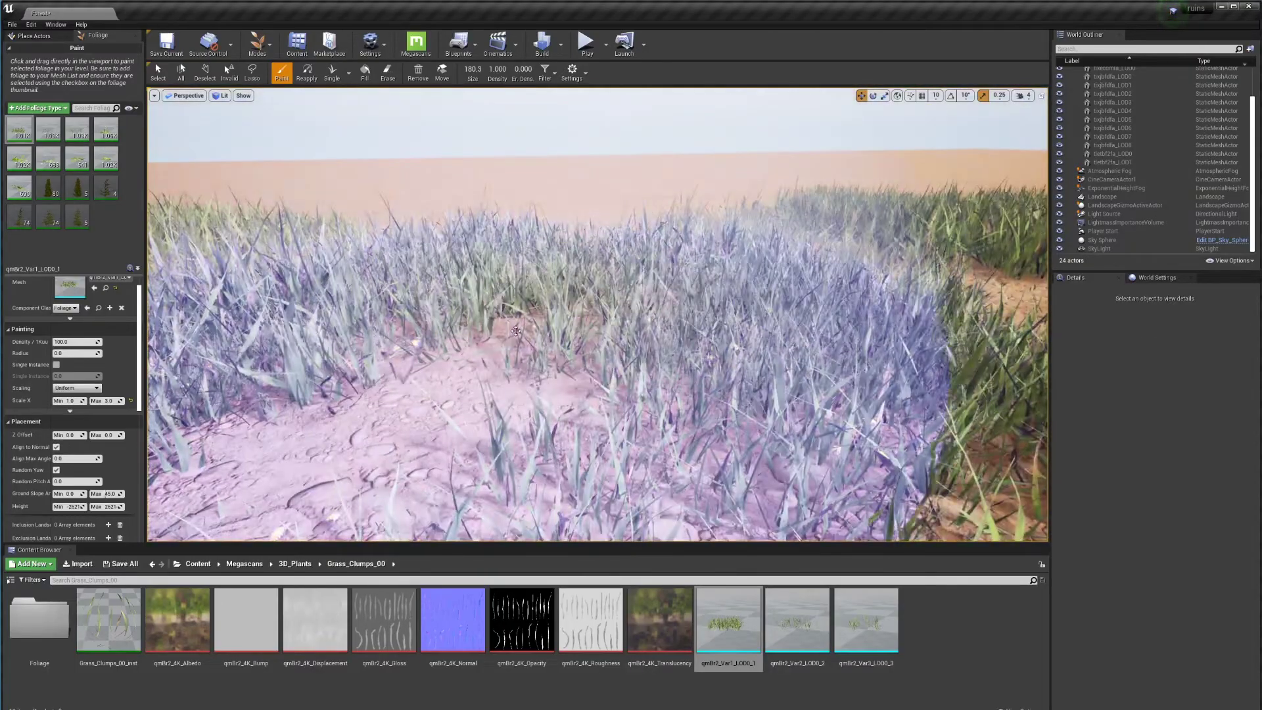
scroll(540, 343, "down", 5)
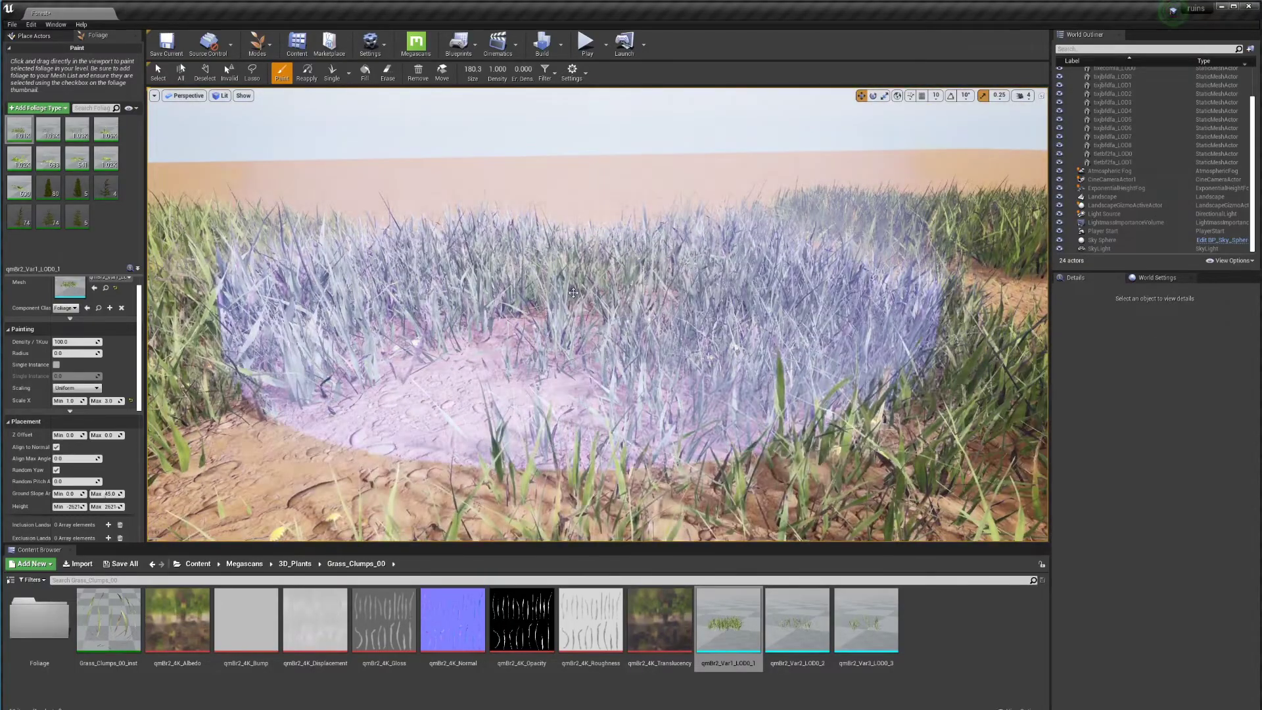
key("w")
mouse_move(654, 276)
right_mouse_down()
mouse_move(654, 197)
mouse_move(654, 368)
mouse_move(696, 250)
right_mouse_up()
left_click(654, 276)
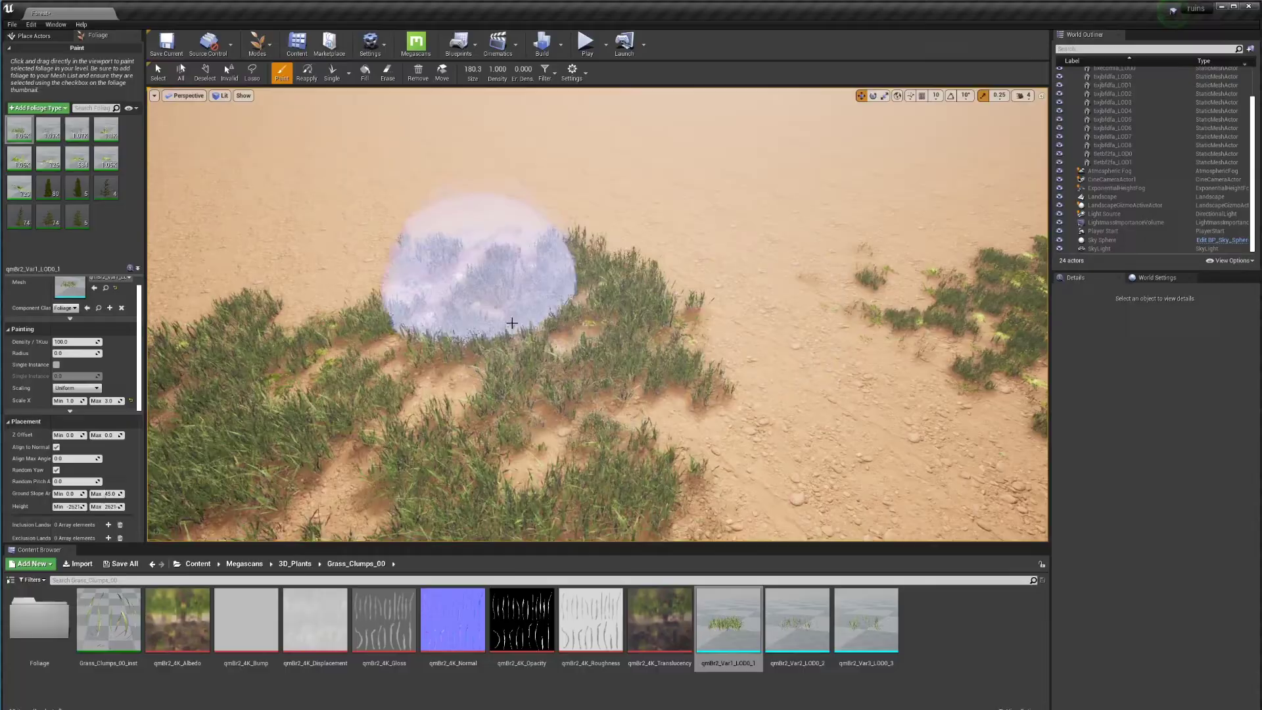
- Inspect the size variation of the newly painted grass from close up and from a distance
right_click_drag(668, 347, 651, 289)
key("w")
mouse_move(539, 257)
right_mouse_down()
mouse_move(525, 282)
mouse_move(526, 407)
mouse_move(328, 165)
right_mouse_up()
key("w")
key("w")
mouse_move(506, 210)
right_mouse_down()
mouse_move(506, 328)
mouse_move(519, 332)
mouse_move(545, 223)
right_mouse_up()
key("s")
mouse_move(545, 332)
right_mouse_down()
mouse_move(544, 282)
mouse_move(382, 328)
mouse_move(264, 384)
right_mouse_up()
- Try a larger maximum Scale X for the qmBr2_Var1_LOD0_1 grass with a test stroke and undo the stroke
left_click(106, 400)
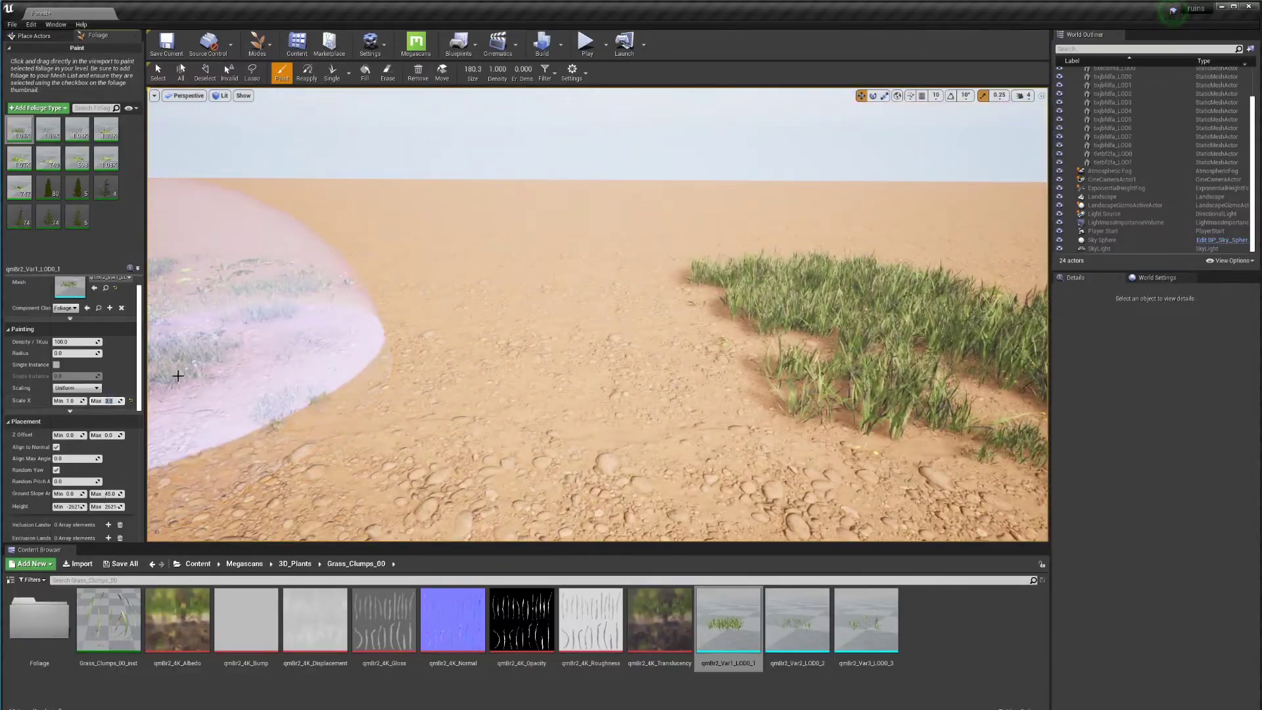
left_click(431, 400)
mouse_move(598, 314)
right_mouse_down()
mouse_move(538, 335)
mouse_move(618, 326)
mouse_move(608, 316)
mouse_move(651, 299)
right_mouse_up()
key("w")
key("s")
key("ctrl+z")
- Raise the maximum Scale X of the leafy plant foliage types and paint a test patch on the ground near the trees
right_click_drag(692, 371, 973, 394)
key("w")
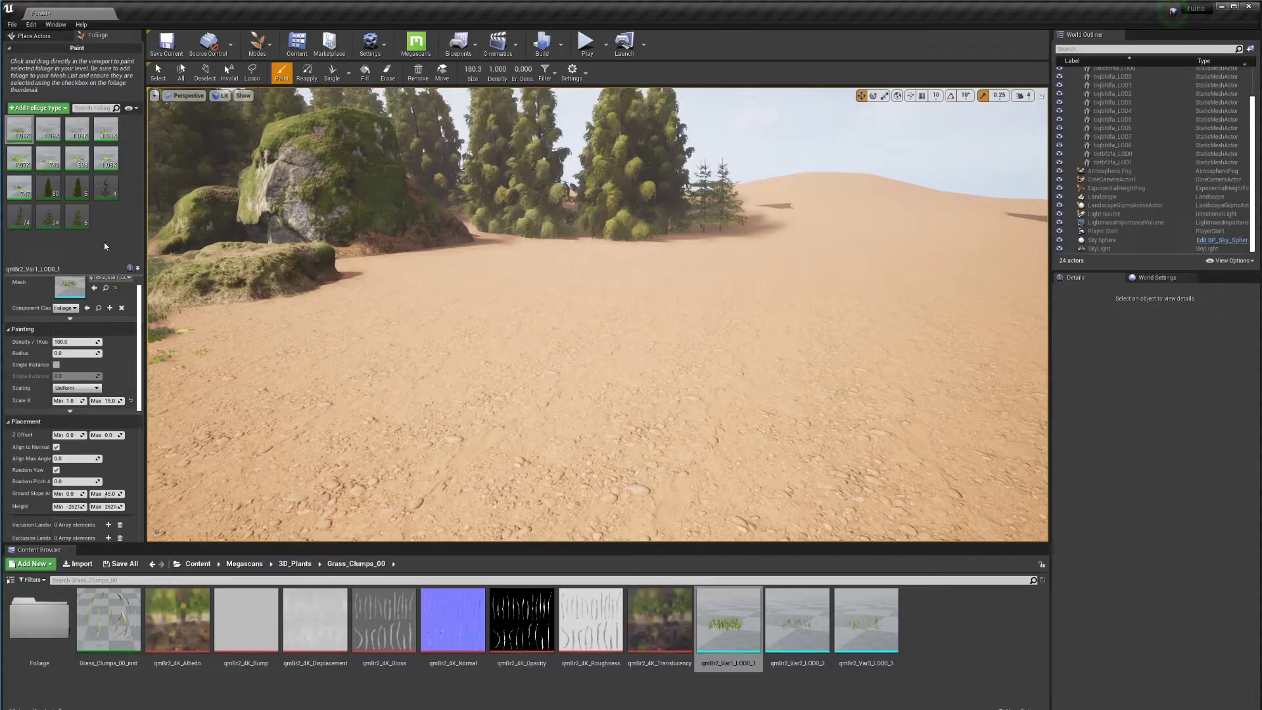
left_click(79, 168)
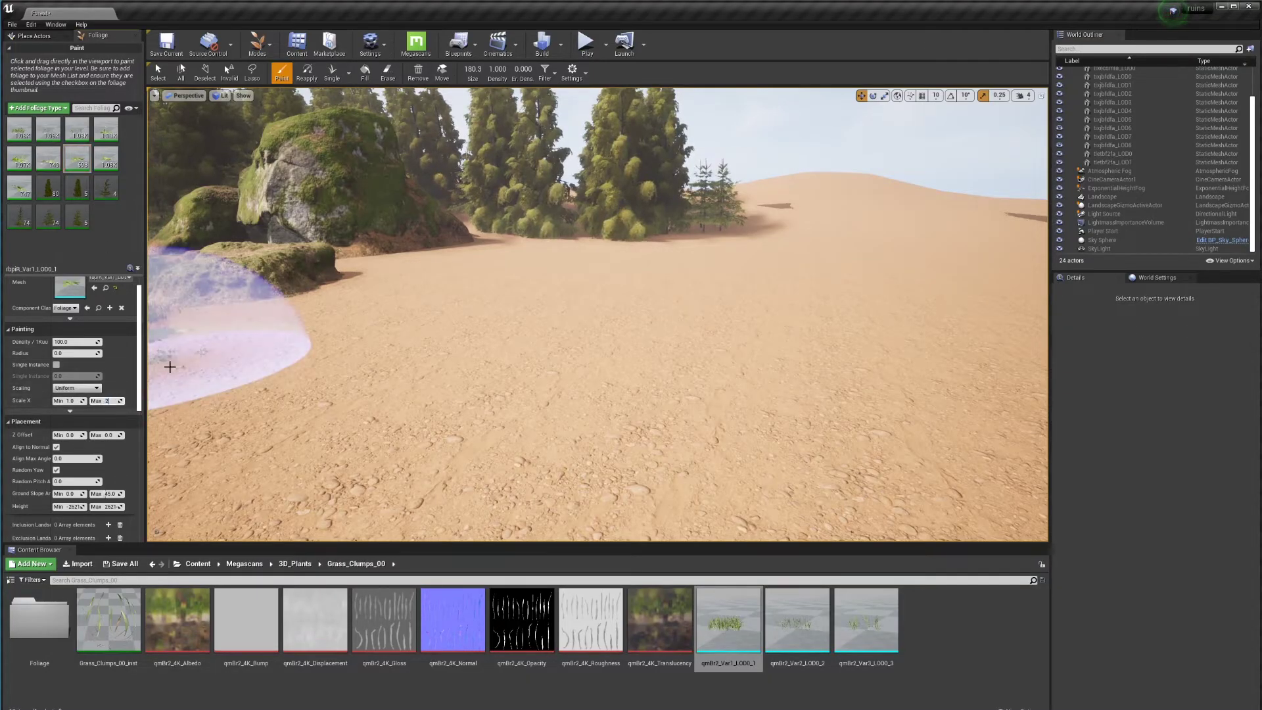
left_click(105, 158)
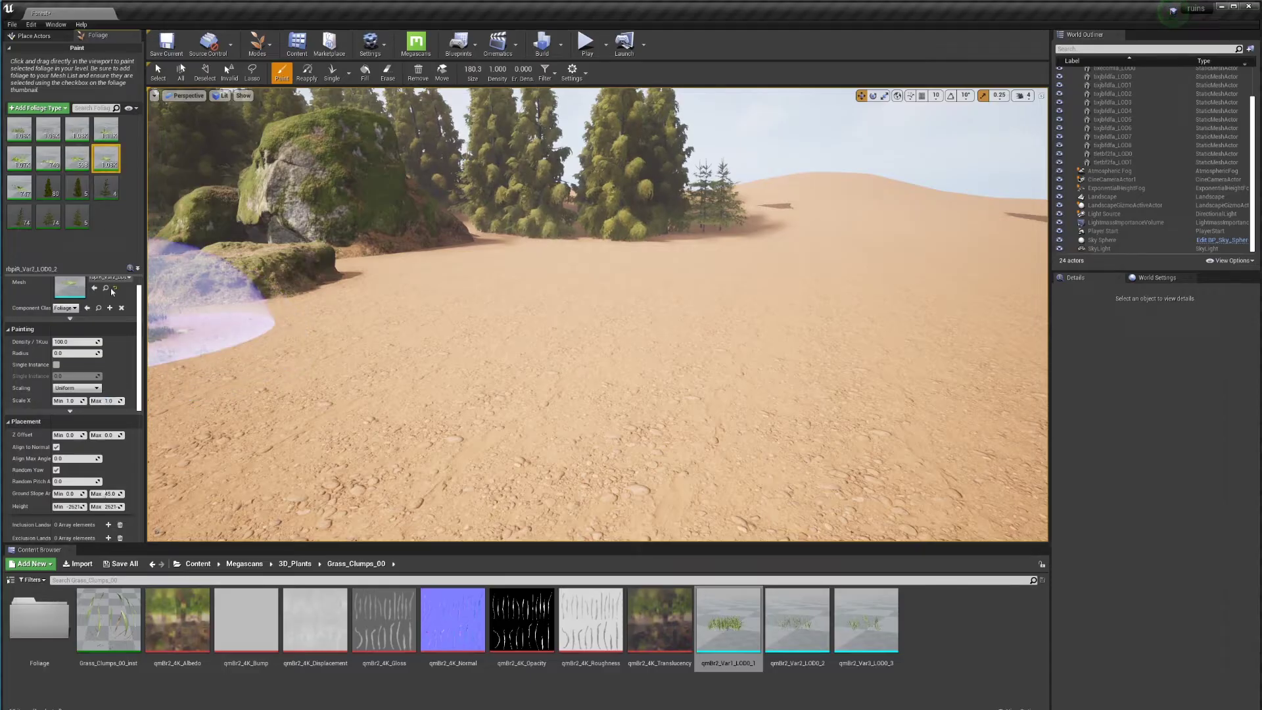
left_click_drag(16, 172, 18, 178)
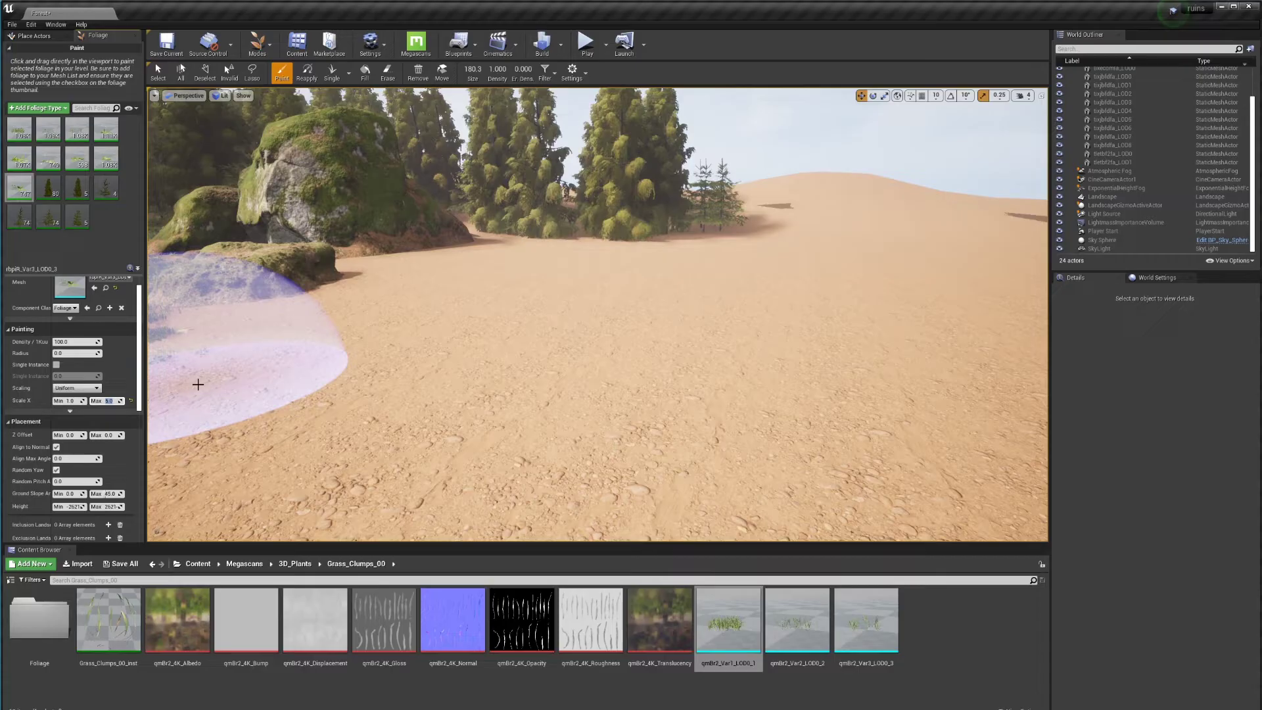
left_click_drag(692, 287, 743, 349)
mouse_move(525, 316)
right_mouse_down()
mouse_move(657, 315)
mouse_move(696, 276)
mouse_move(709, 223)
mouse_move(697, 243)
right_mouse_up()
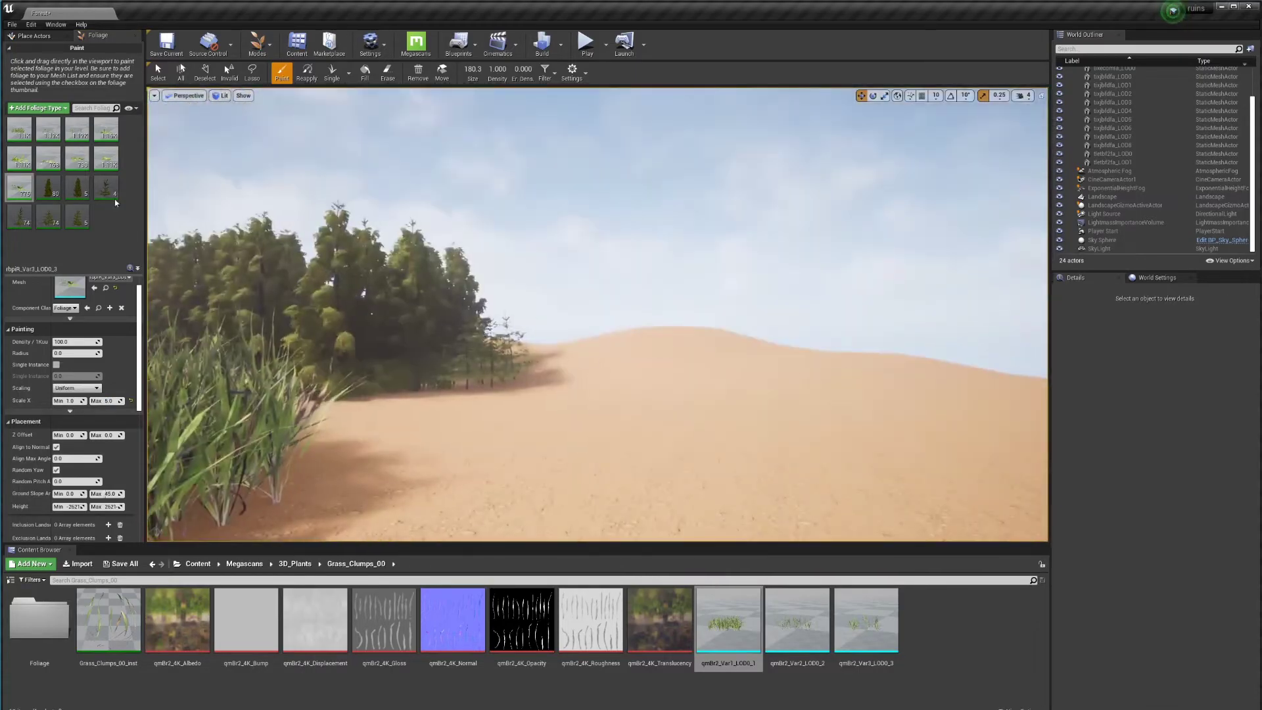
- Set the maximum Scale X of qmBr2_Var1_LOD0_1 back to 3 and paint the foliage across the ground beside the trees
left_click(20, 129)
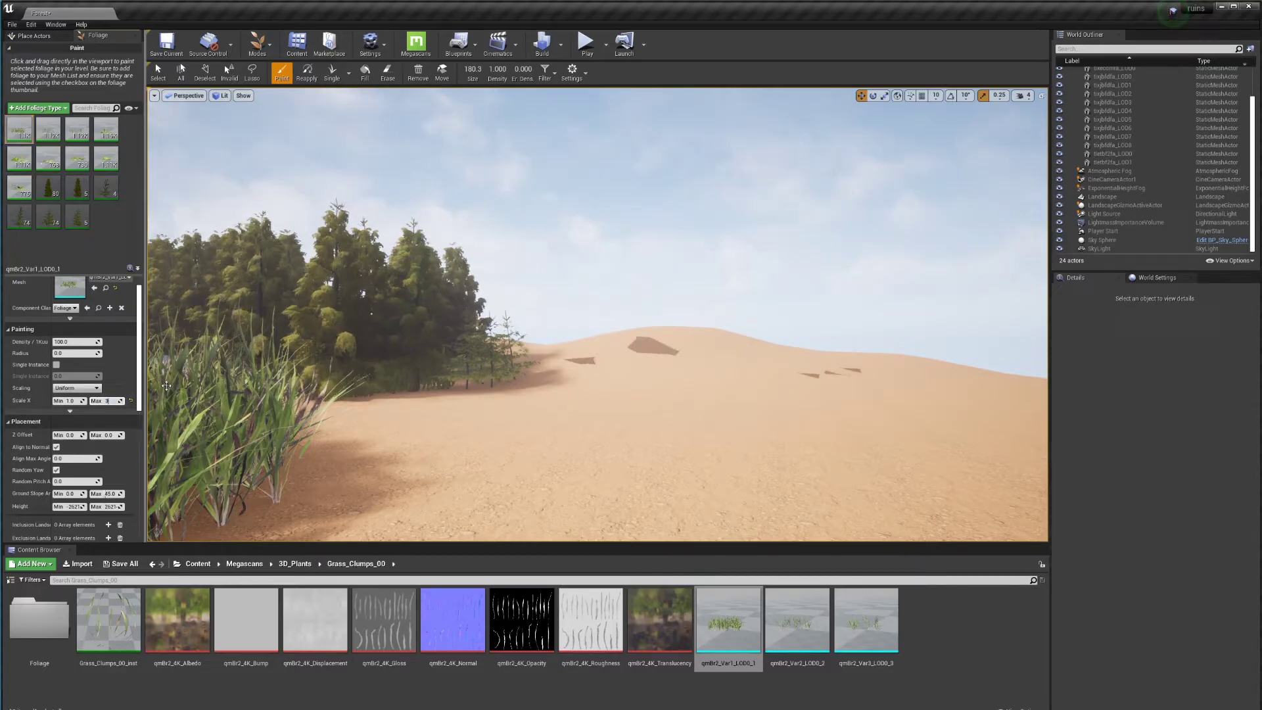
mouse_move(802, 434)
left_mouse_down()
mouse_move(673, 491)
mouse_move(894, 456)
left_mouse_up()
mouse_move(893, 457)
right_mouse_down()
mouse_move(901, 503)
mouse_move(864, 539)
right_mouse_up()
key("w")
mouse_move(605, 395)
right_mouse_down()
mouse_move(614, 371)
mouse_move(605, 384)
mouse_move(588, 372)
mouse_move(382, 366)
right_mouse_up()
key("s")
mouse_move(381, 366)
left_mouse_down()
mouse_move(422, 380)
mouse_move(873, 297)
mouse_move(828, 308)
mouse_move(618, 243)
mouse_move(453, 230)
mouse_move(646, 237)
mouse_move(763, 251)
mouse_move(537, 240)
mouse_move(374, 276)
left_mouse_up()
mouse_move(375, 276)
right_mouse_down()
mouse_move(453, 164)
mouse_move(523, 238)
mouse_move(525, 204)
mouse_move(460, 177)
right_mouse_up()
right_click_drag(579, 263, 578, 283)
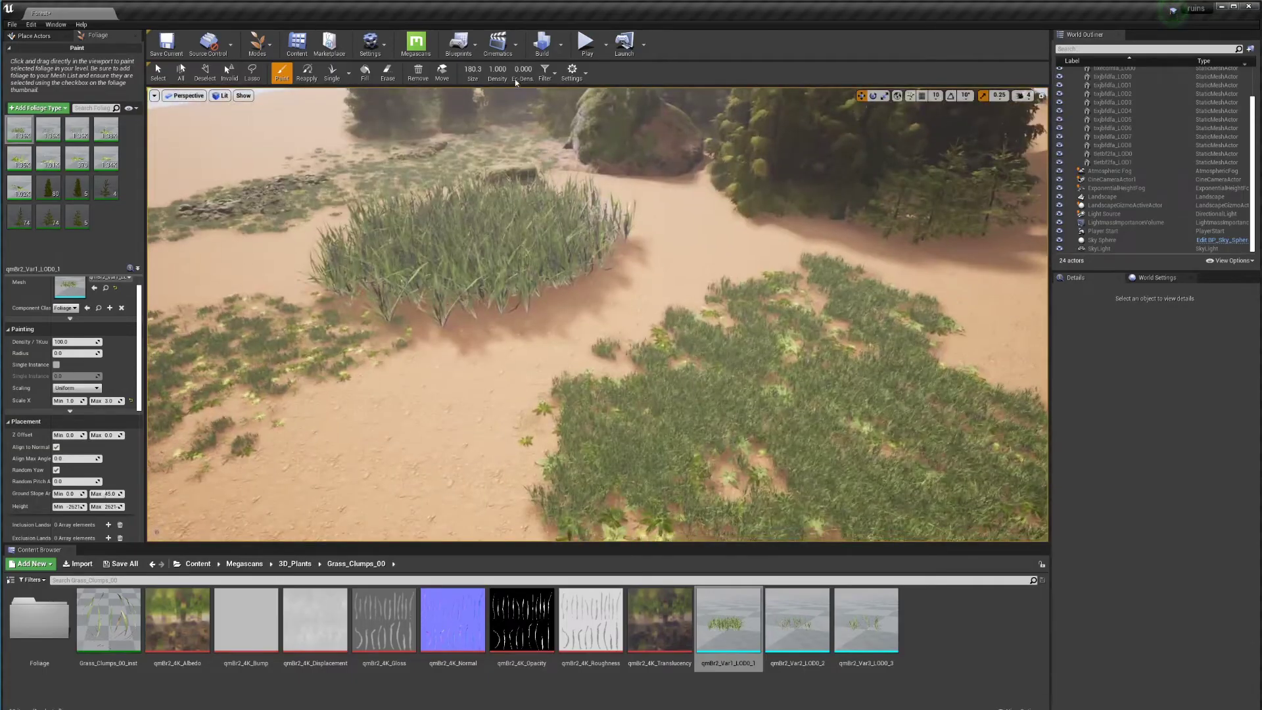
- Erase the oversized grass patch, and erase only the leafy plants with the grass foliage types deactivated
left_click(387, 72)
mouse_move(423, 164)
left_mouse_down()
mouse_move(473, 237)
mouse_move(535, 236)
mouse_move(761, 412)
mouse_move(838, 326)
mouse_move(874, 375)
left_mouse_up()
right_click_drag(648, 360, 592, 358)
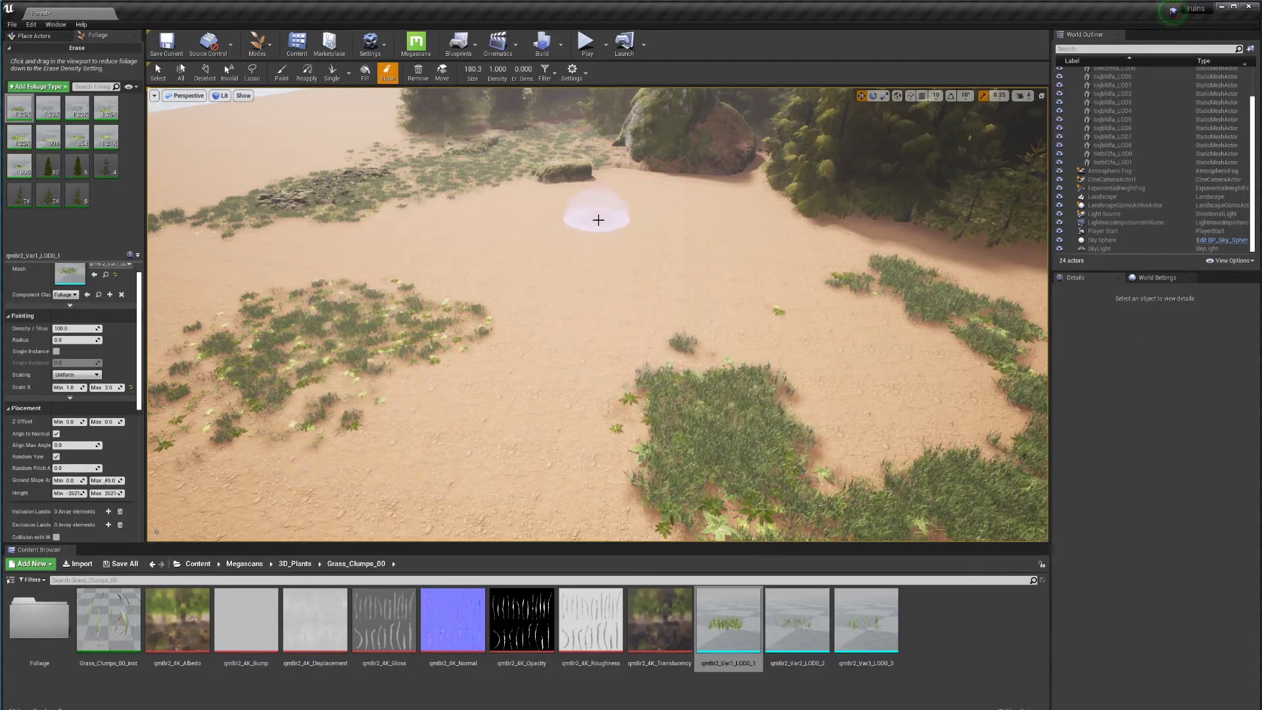
left_click(12, 102)
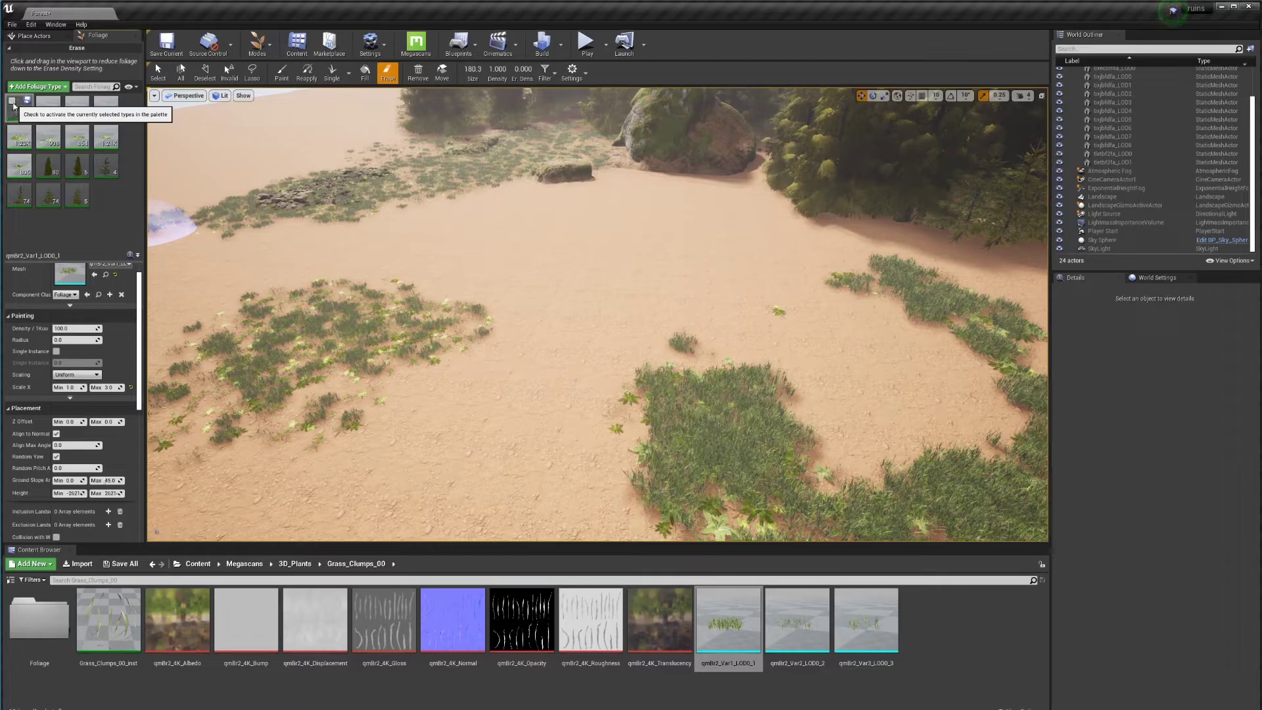
mouse_move(549, 479)
left_mouse_down()
mouse_move(817, 414)
mouse_move(704, 403)
mouse_move(615, 428)
mouse_move(682, 337)
mouse_move(845, 309)
mouse_move(1000, 464)
mouse_move(625, 412)
mouse_move(838, 418)
mouse_move(748, 432)
mouse_move(766, 450)
left_mouse_up()
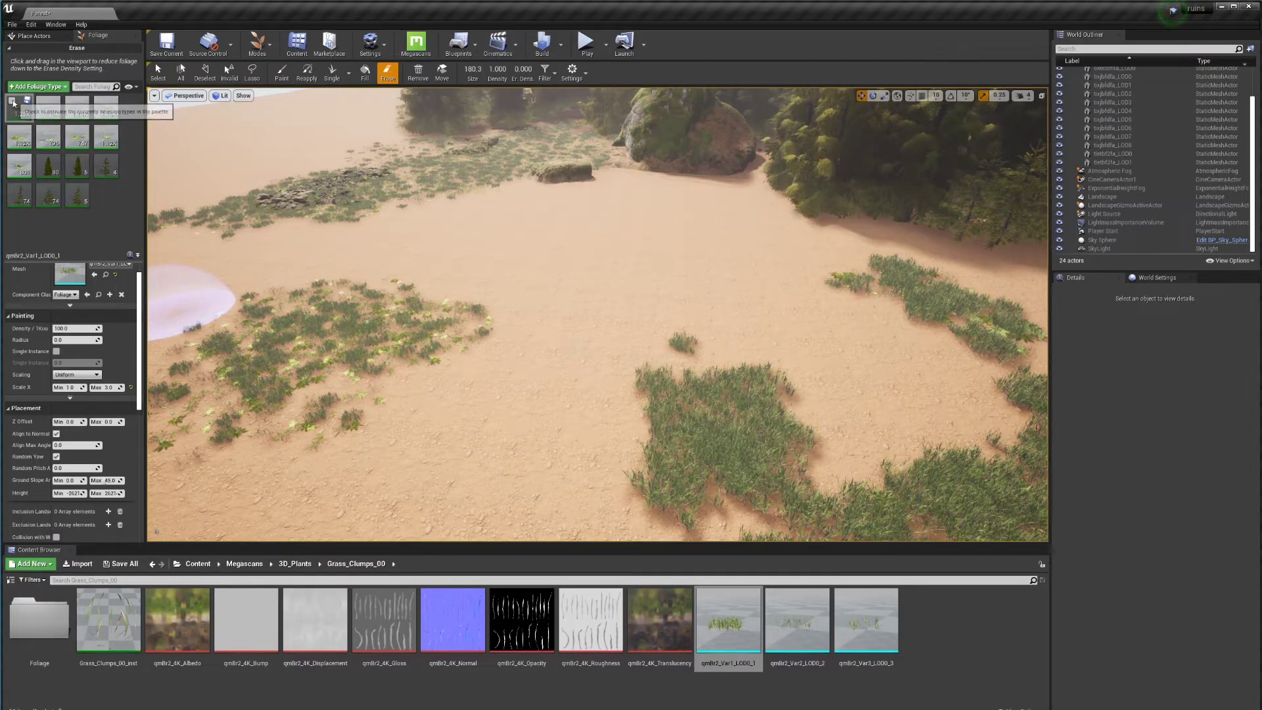
- Erase the remaining painted foliage patches from the open ground in front of the rocks
mouse_move(679, 425)
left_mouse_down()
mouse_move(690, 394)
mouse_move(973, 447)
mouse_move(874, 276)
mouse_move(342, 340)
mouse_move(535, 355)
mouse_move(358, 295)
mouse_move(198, 349)
mouse_move(488, 302)
mouse_move(944, 285)
mouse_move(1000, 324)
mouse_move(896, 507)
mouse_move(789, 436)
mouse_move(550, 414)
left_mouse_up()
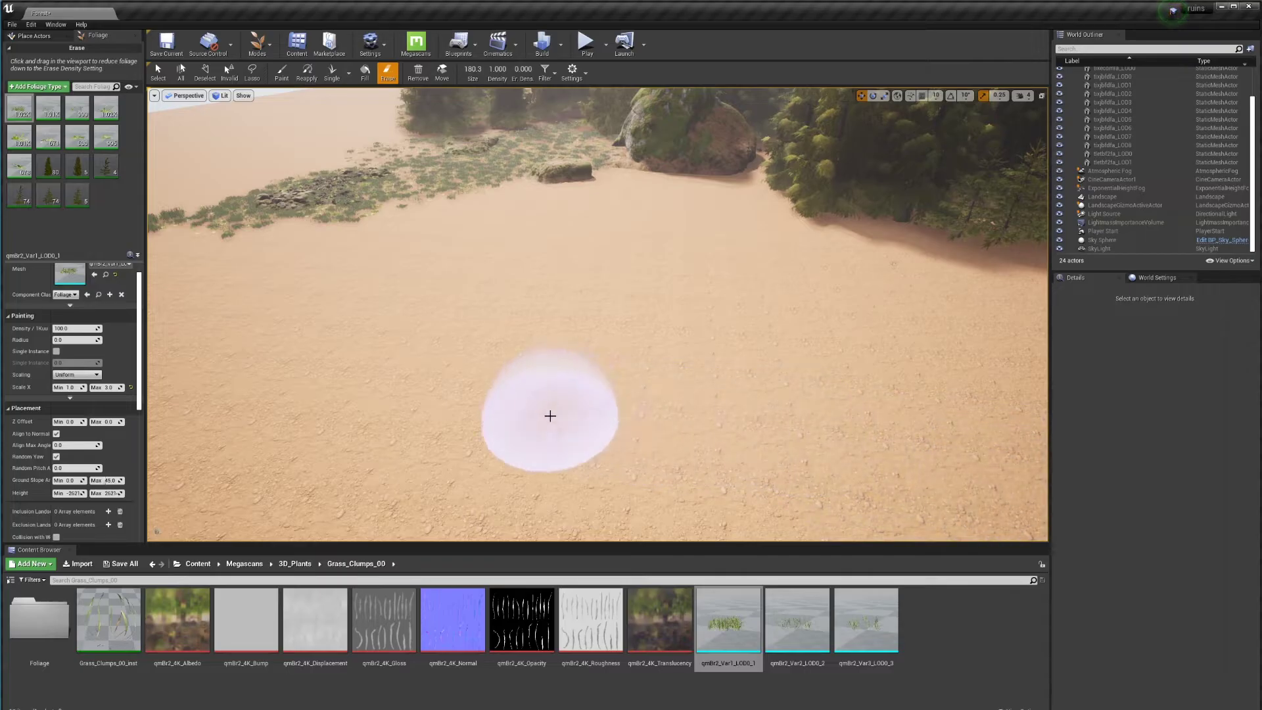
mouse_move(595, 415)
right_mouse_down()
mouse_move(683, 400)
mouse_move(696, 315)
mouse_move(677, 473)
mouse_move(651, 499)
mouse_move(650, 525)
mouse_move(648, 332)
right_mouse_up()
mouse_move(648, 332)
left_mouse_down()
mouse_move(605, 243)
mouse_move(493, 138)
mouse_move(529, 192)
left_mouse_up()
mouse_move(684, 293)
right_mouse_down()
mouse_move(592, 197)
mouse_move(743, 320)
right_mouse_up()
mouse_move(812, 341)
right_mouse_down()
mouse_move(683, 338)
mouse_move(592, 302)
mouse_move(650, 354)
mouse_move(739, 391)
right_mouse_up()
key("w")
right_click_drag(786, 352, 690, 333)
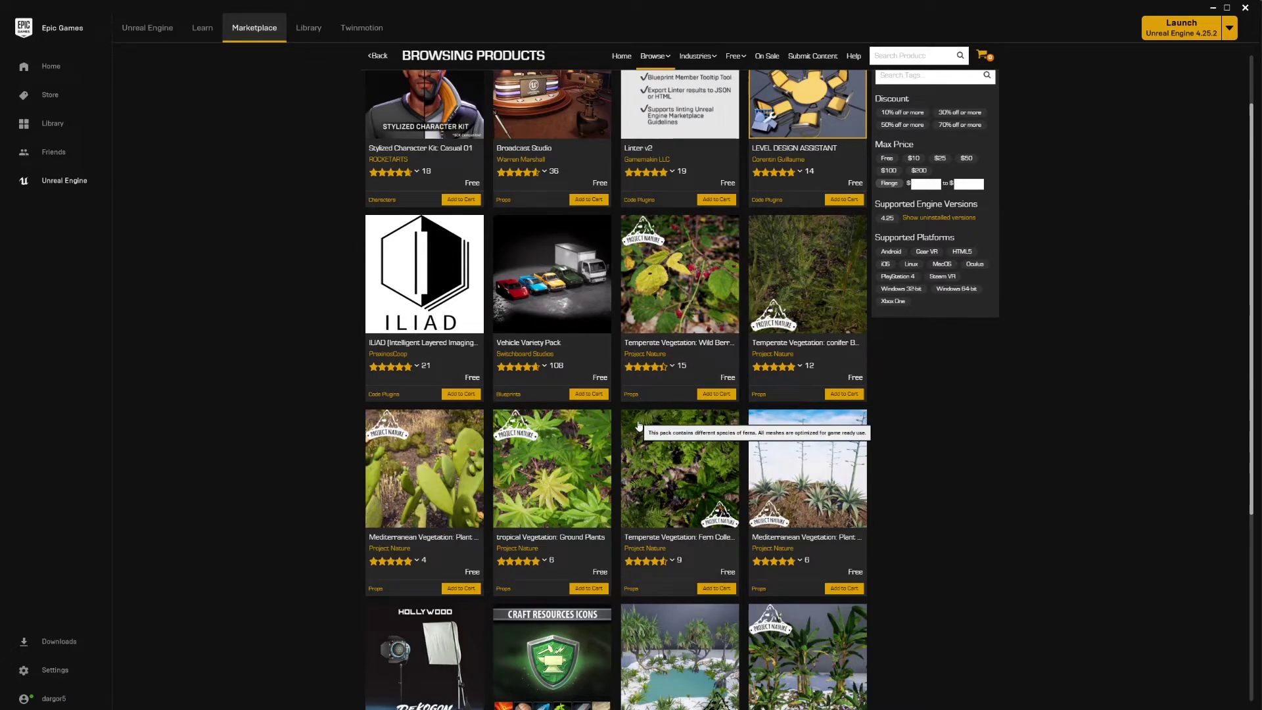
- In the Epic Games Launcher, browse the marketplace's Permanently Free Collection and open the temperate Vegetation: Spruce Forest asset page
scroll(644, 411, "up", 2)
mouse_move(739, 68)
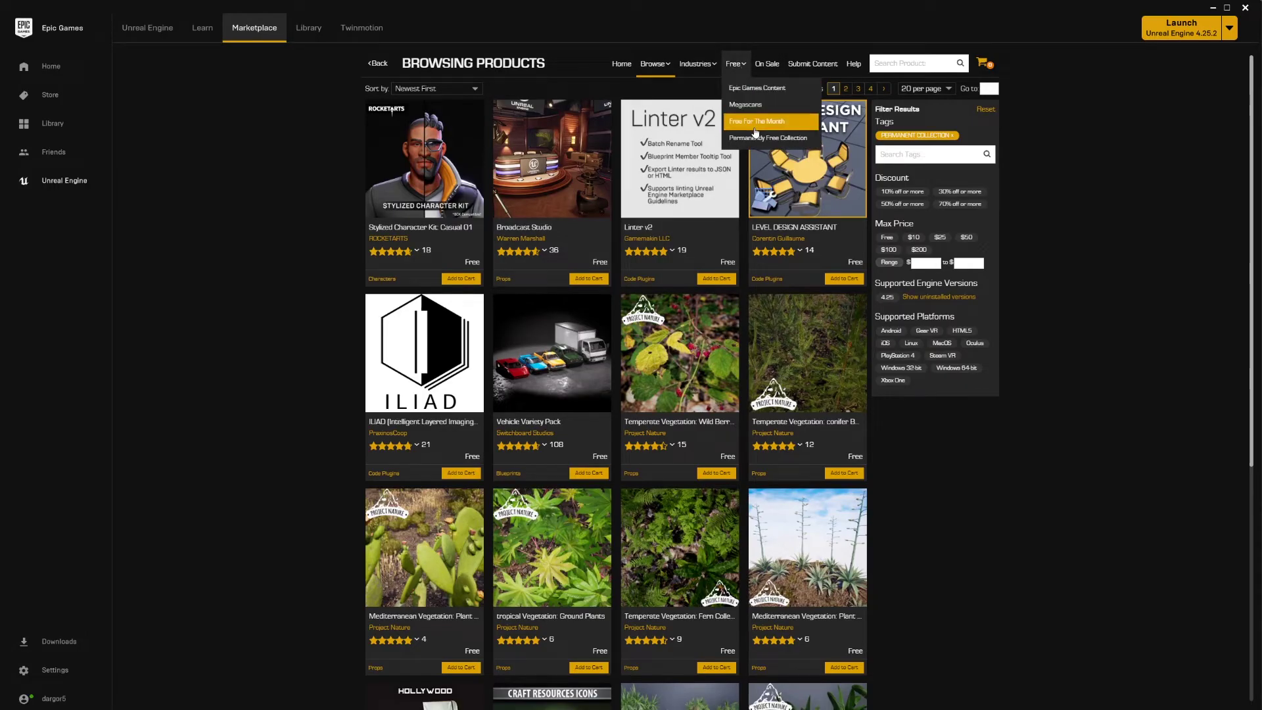
left_click(800, 140)
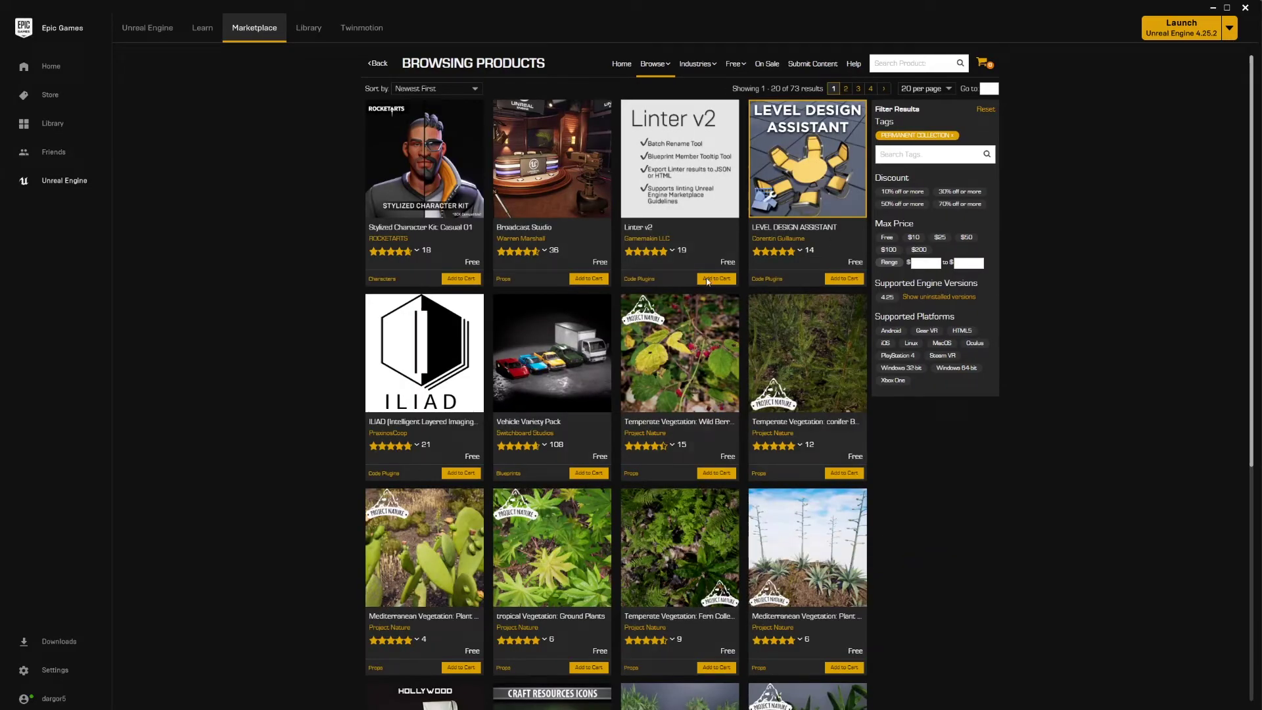
scroll(682, 314, "down", 5)
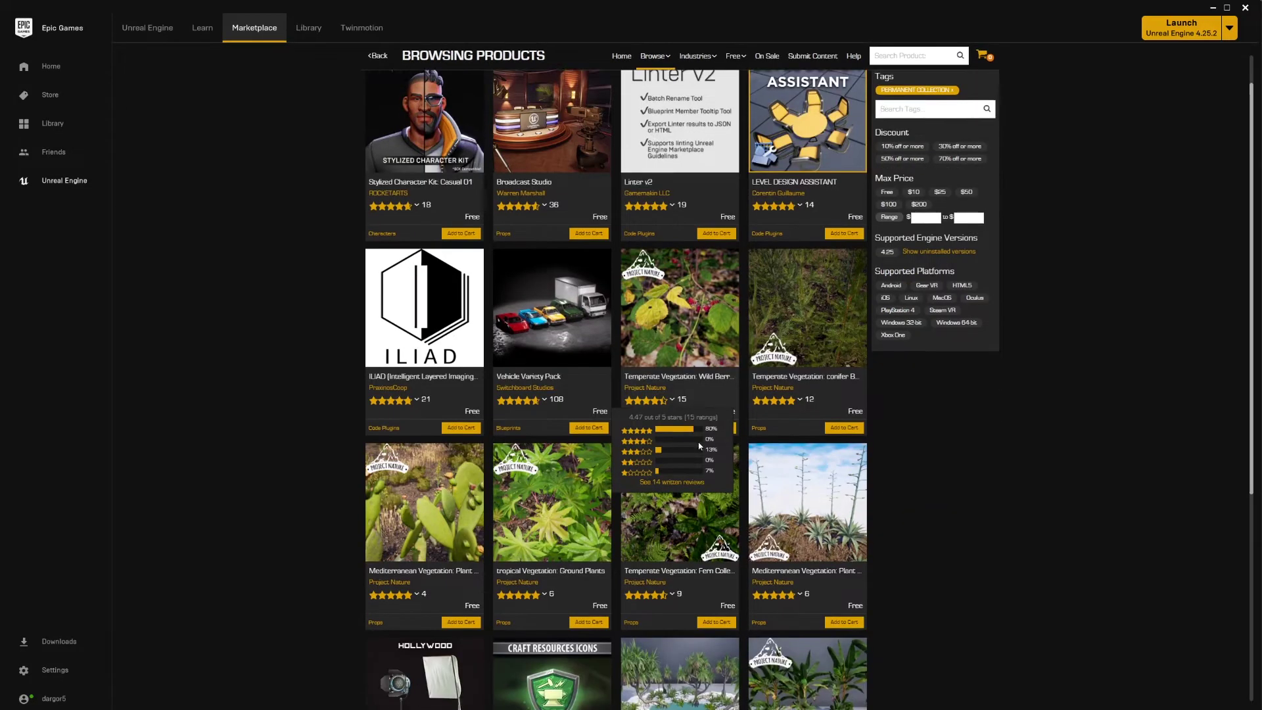
scroll(690, 449, "down", 1)
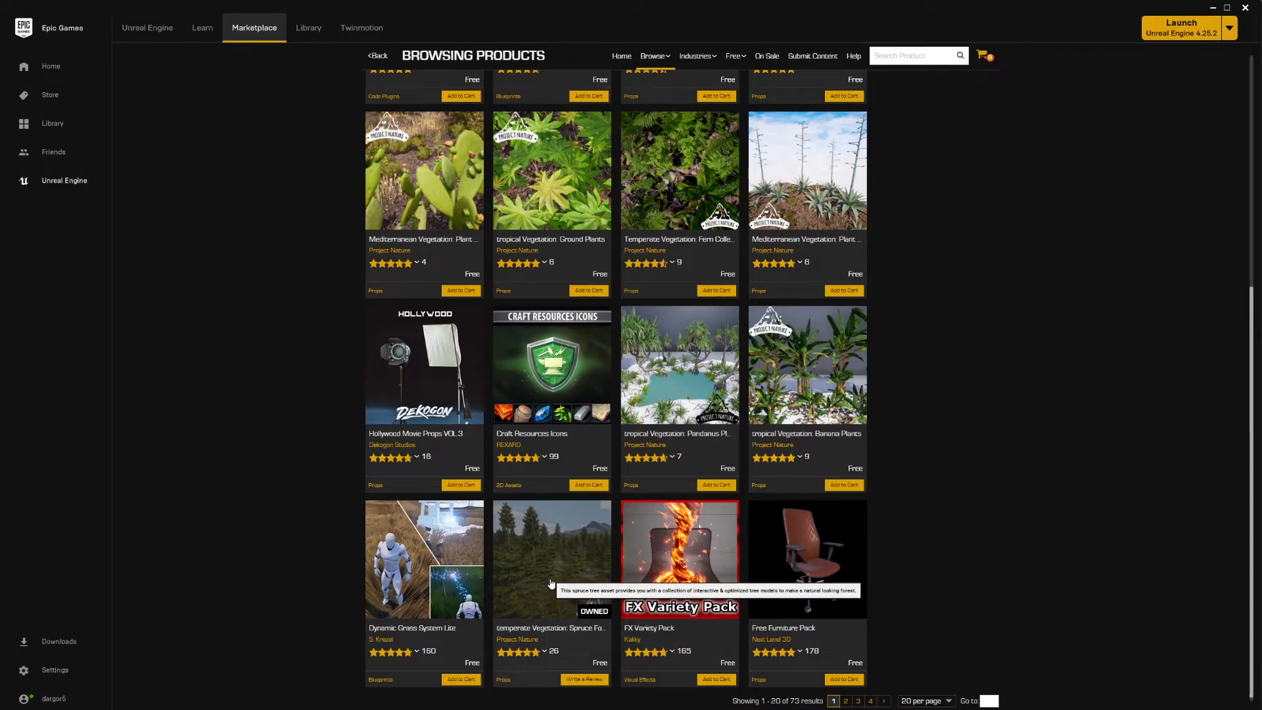
left_click(551, 584)
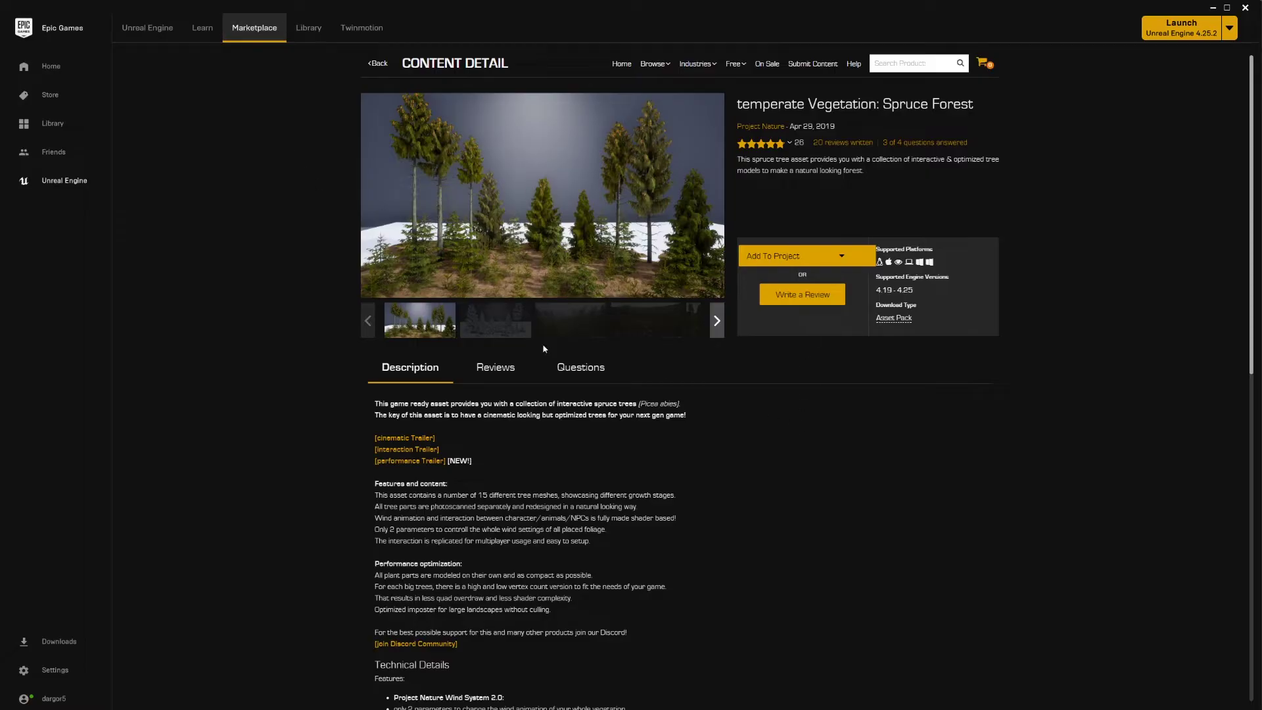
- Return to the marketplace's Permanently Free Collection and look through the other Project Nature vegetation packs
left_click(380, 64)
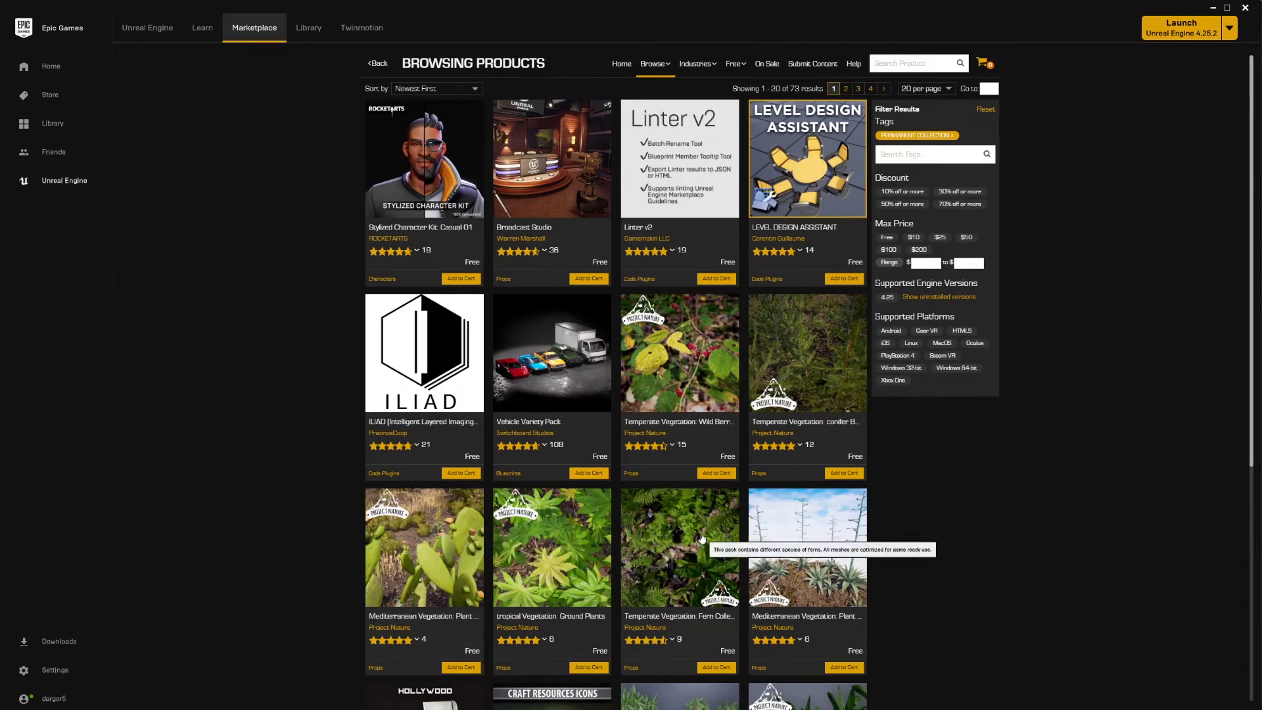
scroll(701, 538, "down", 3)
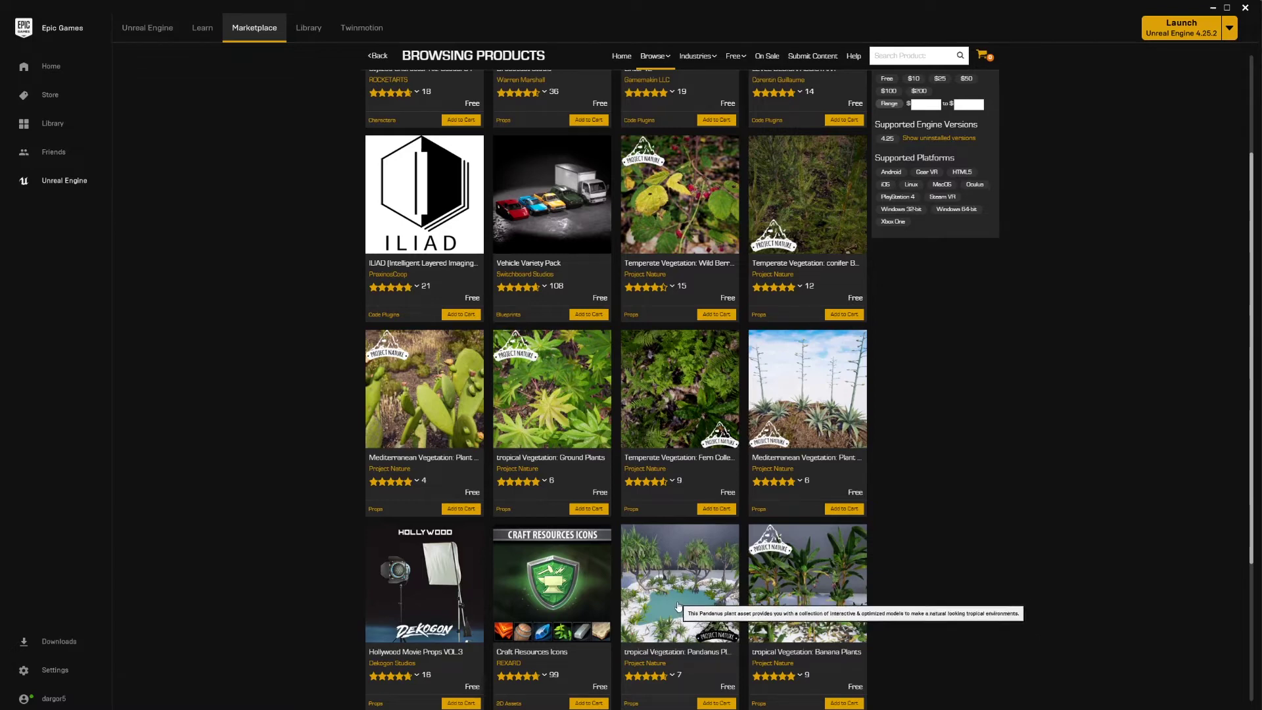
left_click(821, 240)
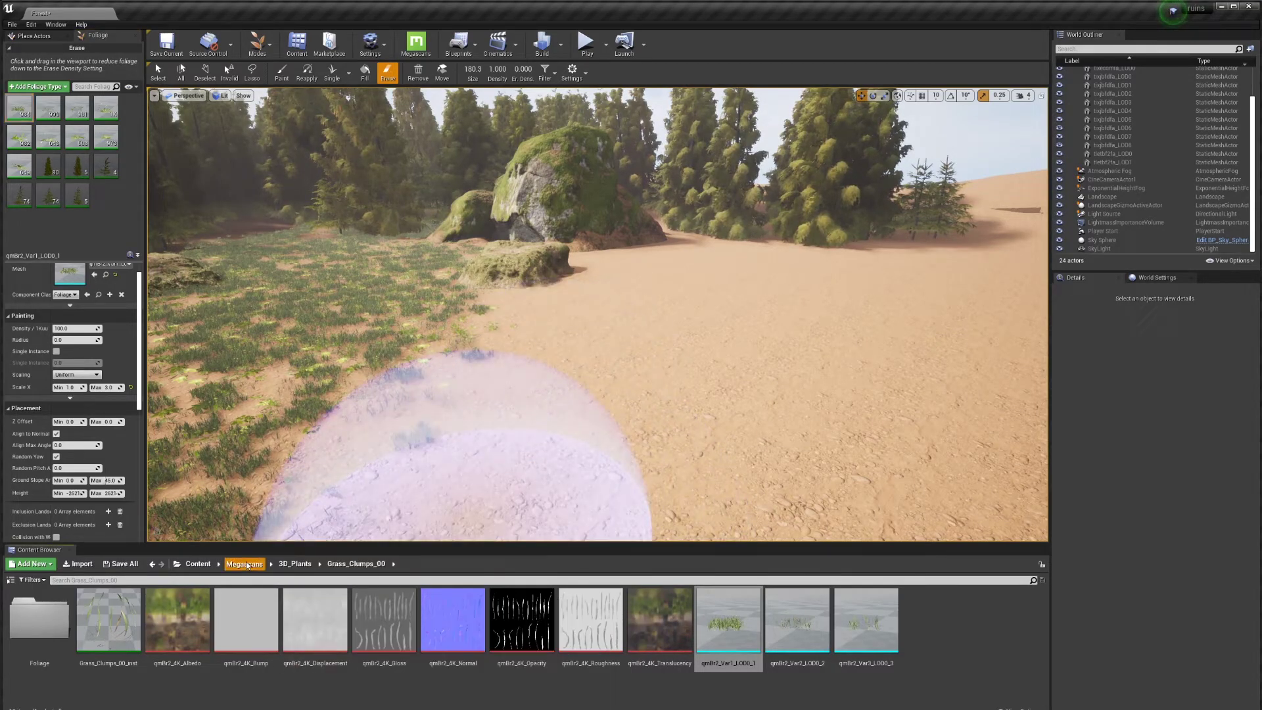
- Switch to the Unreal Editor and open the Content folder PN_interactiveSpruceForest/Meshes/half/high
left_click(197, 564)
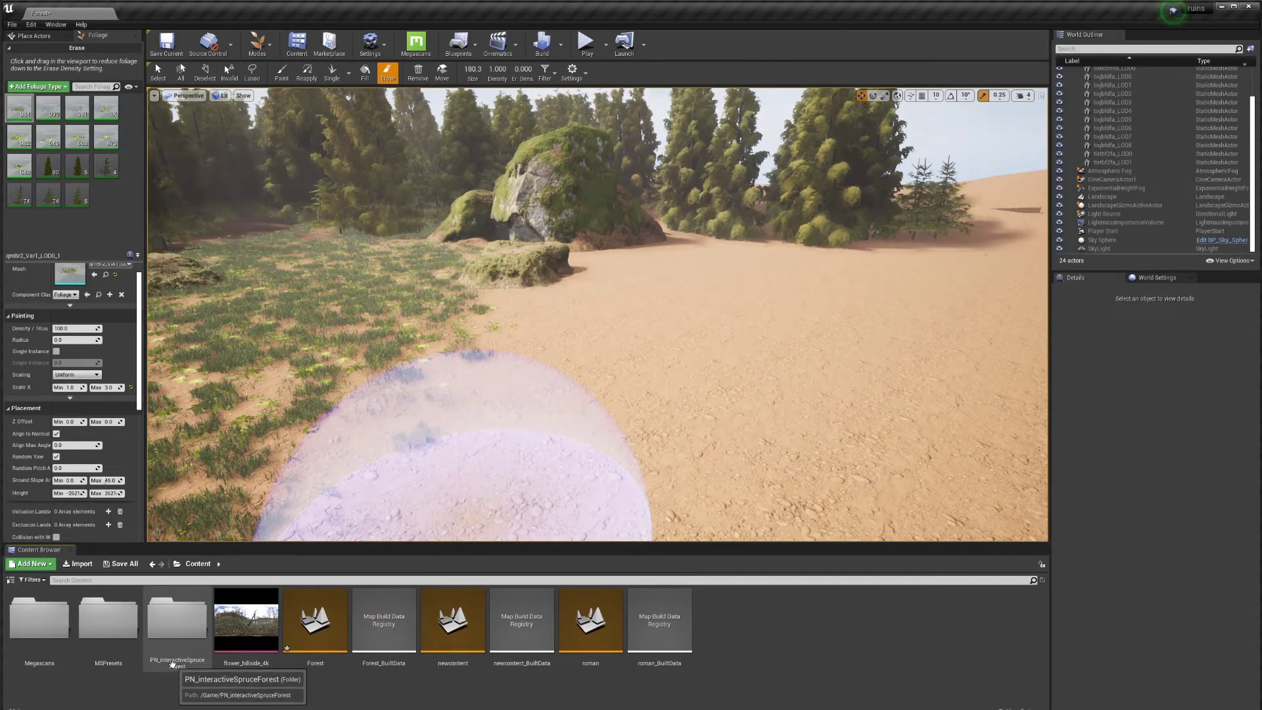
double_click(174, 626)
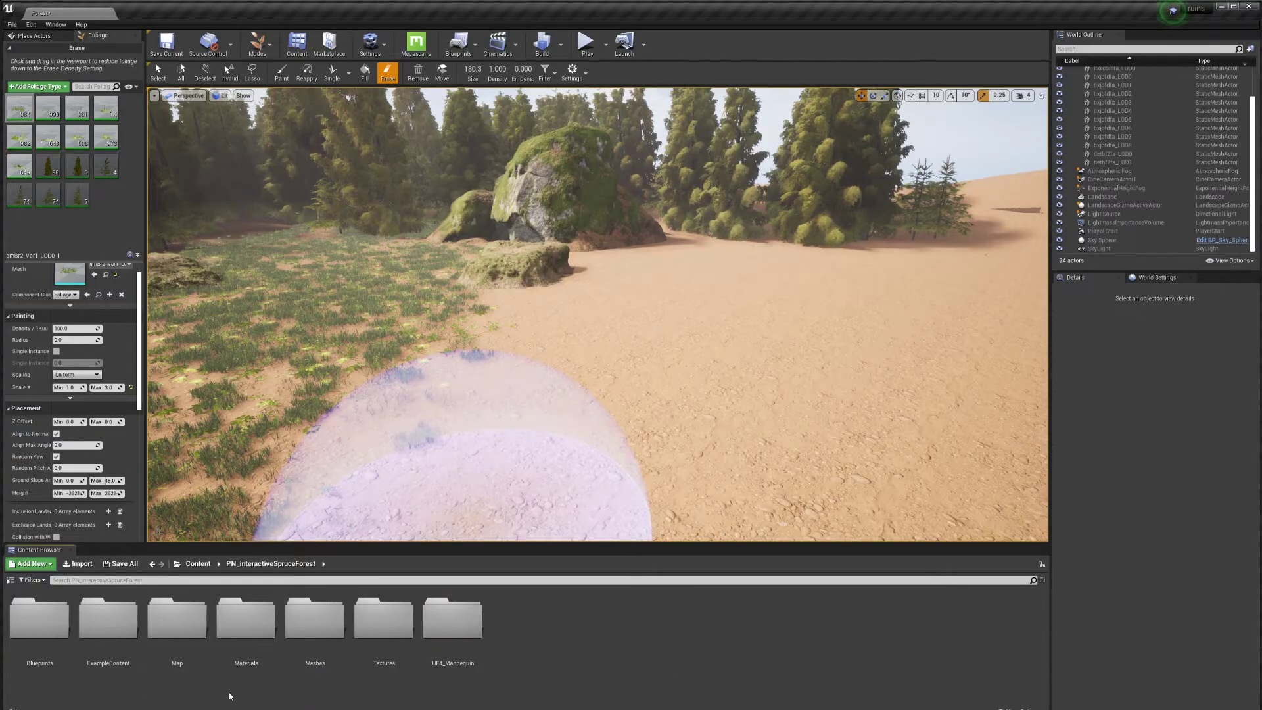
left_click(320, 627)
double_click(320, 627)
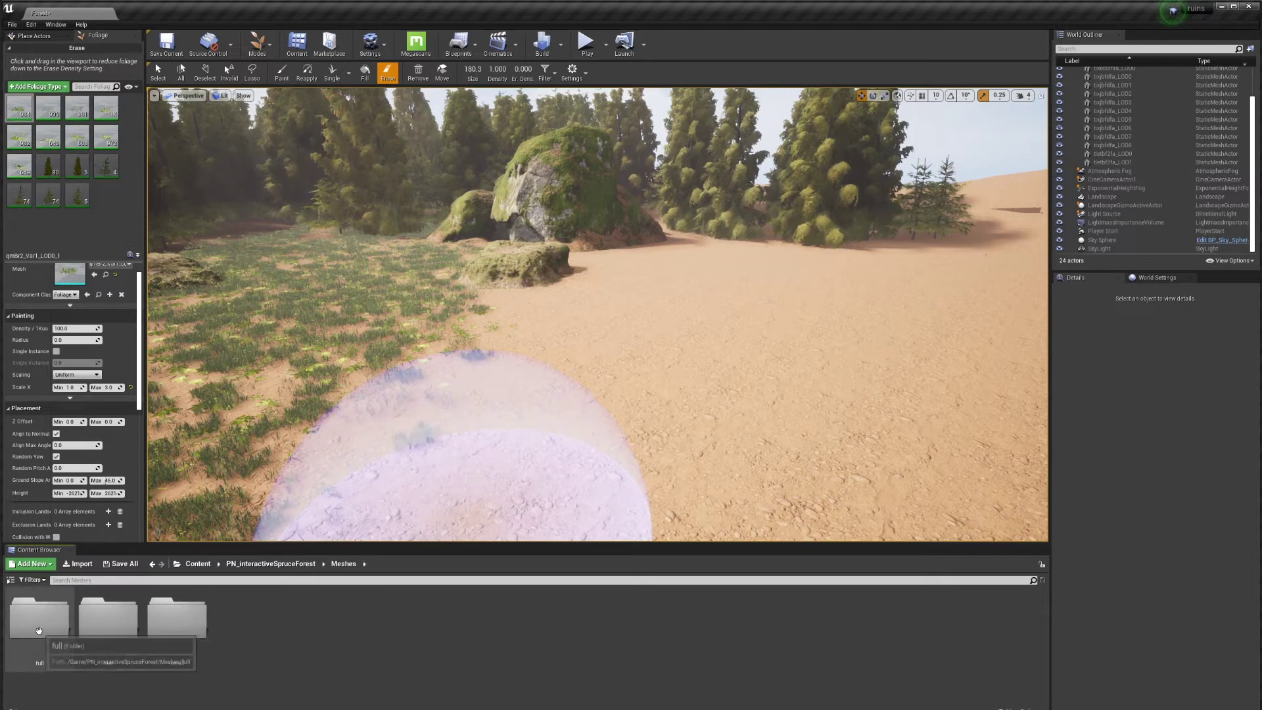
double_click(109, 636)
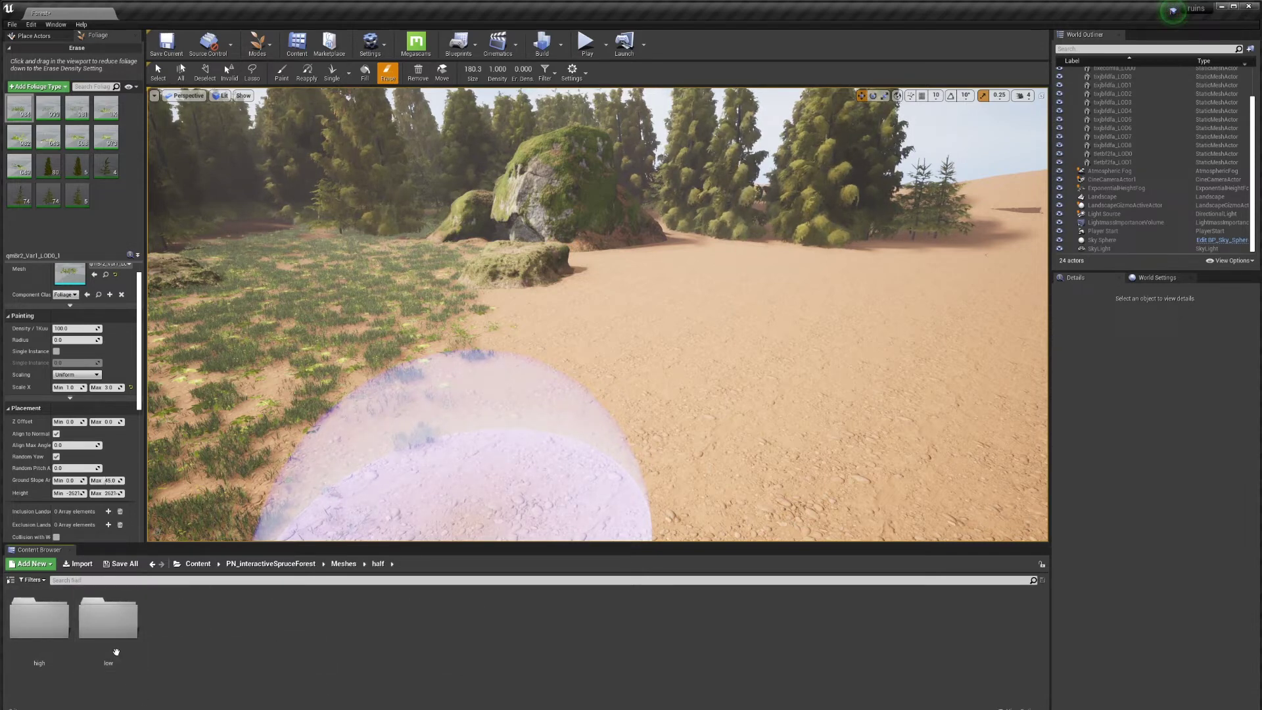
left_click(40, 621)
double_click(39, 621)
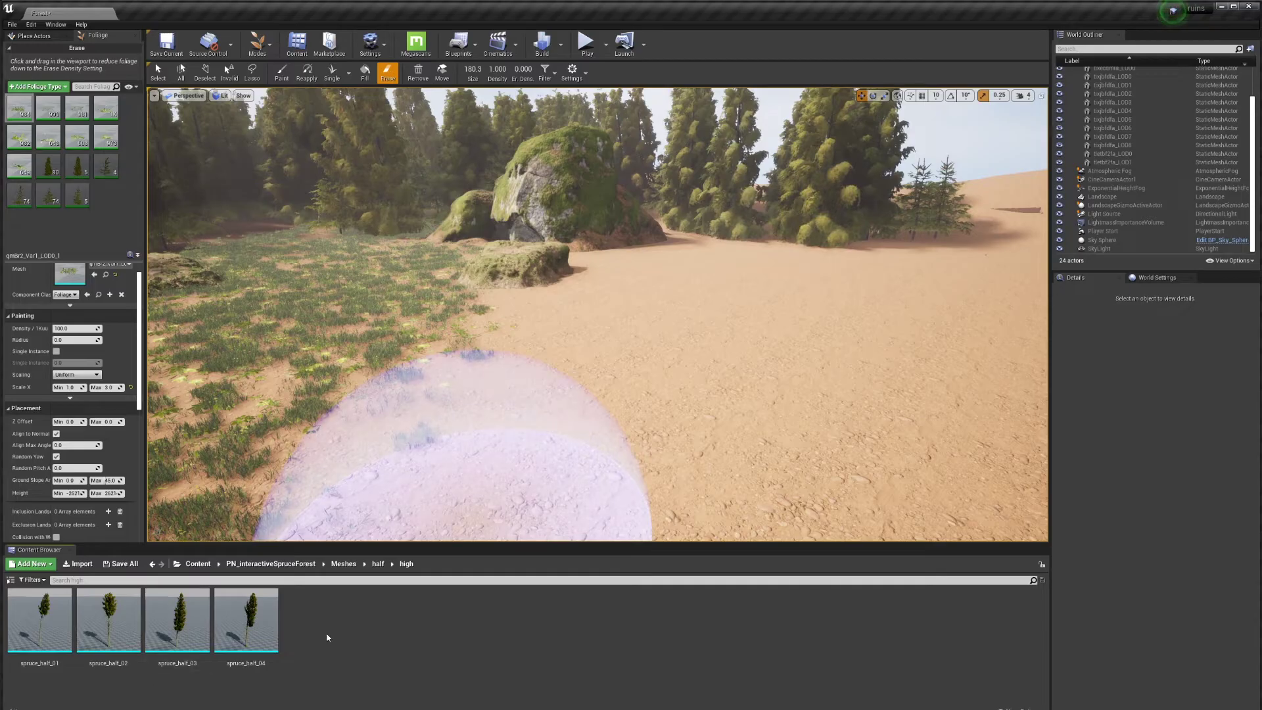
- Compare the high and low mesh folders of the full and half spruces, finishing in half/high
left_click(377, 563)
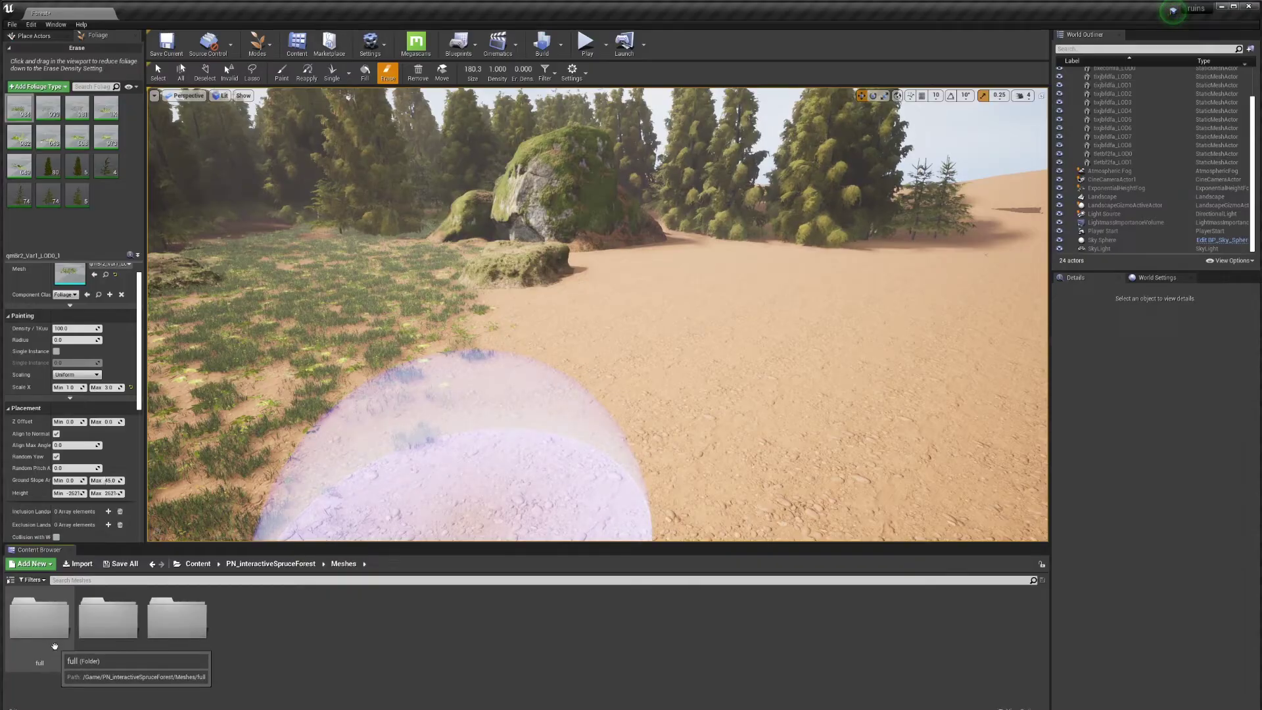
double_click(54, 646)
double_click(47, 634)
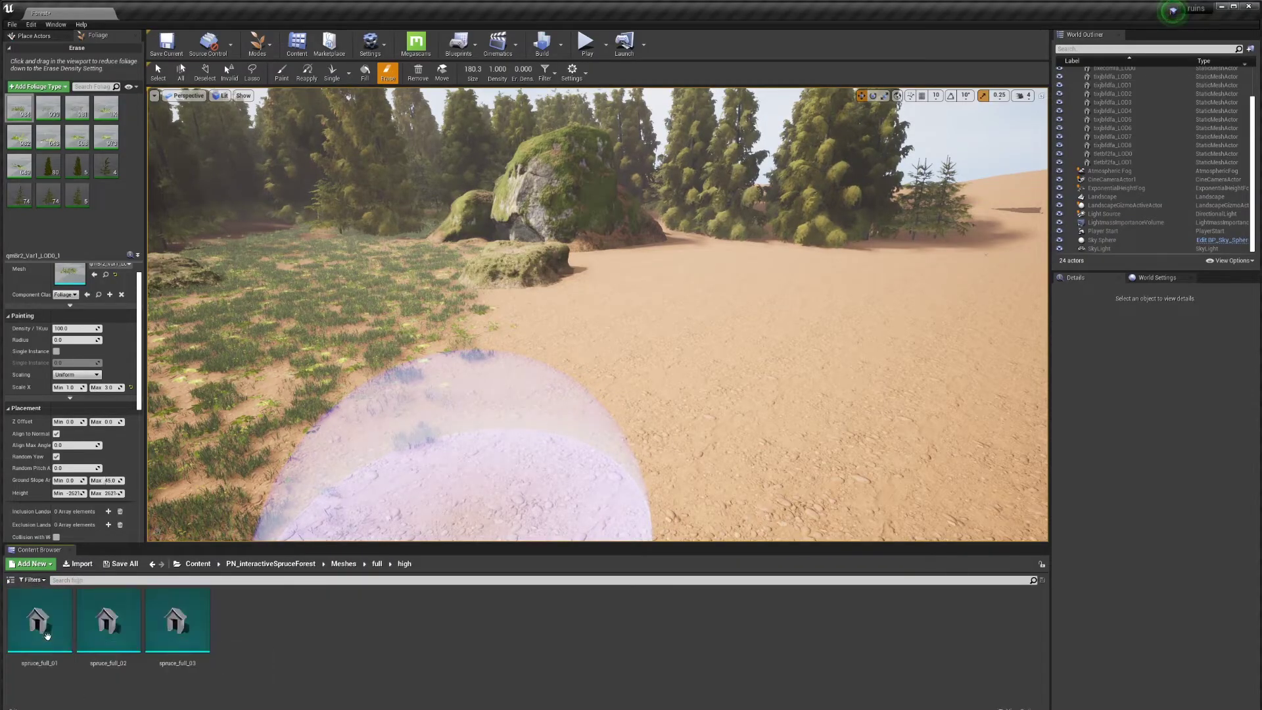
left_click(378, 564)
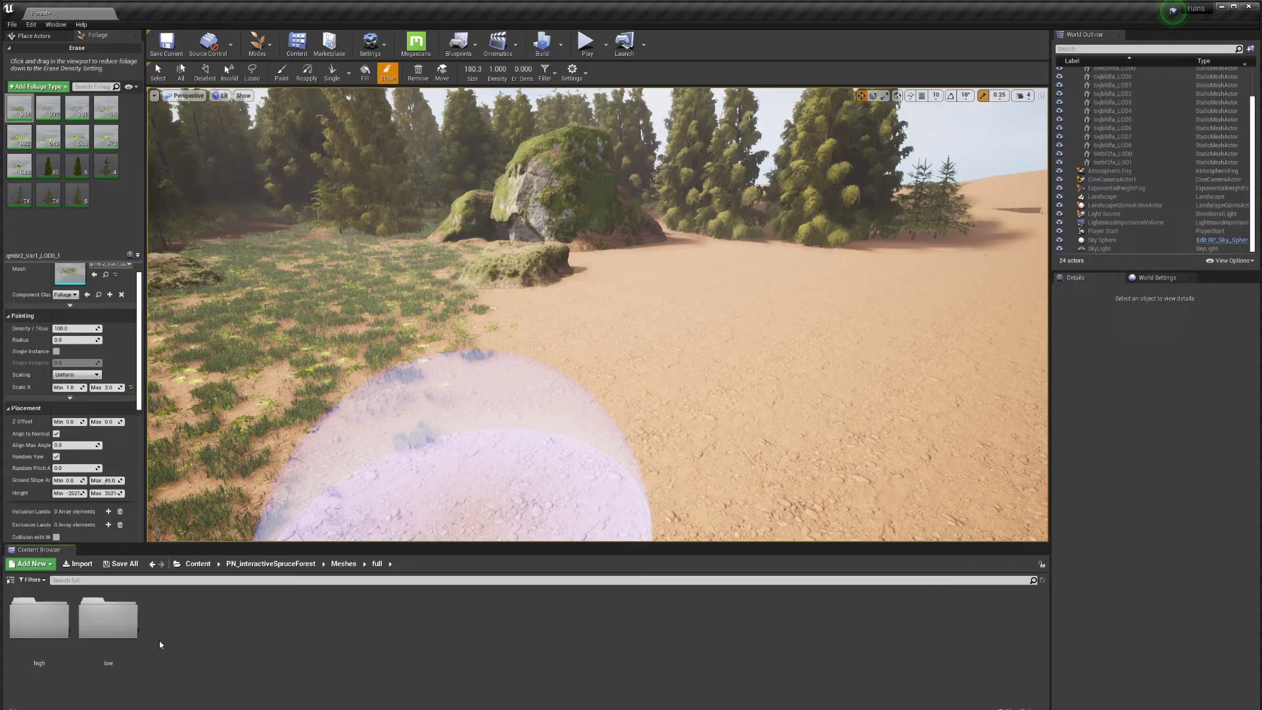
double_click(108, 618)
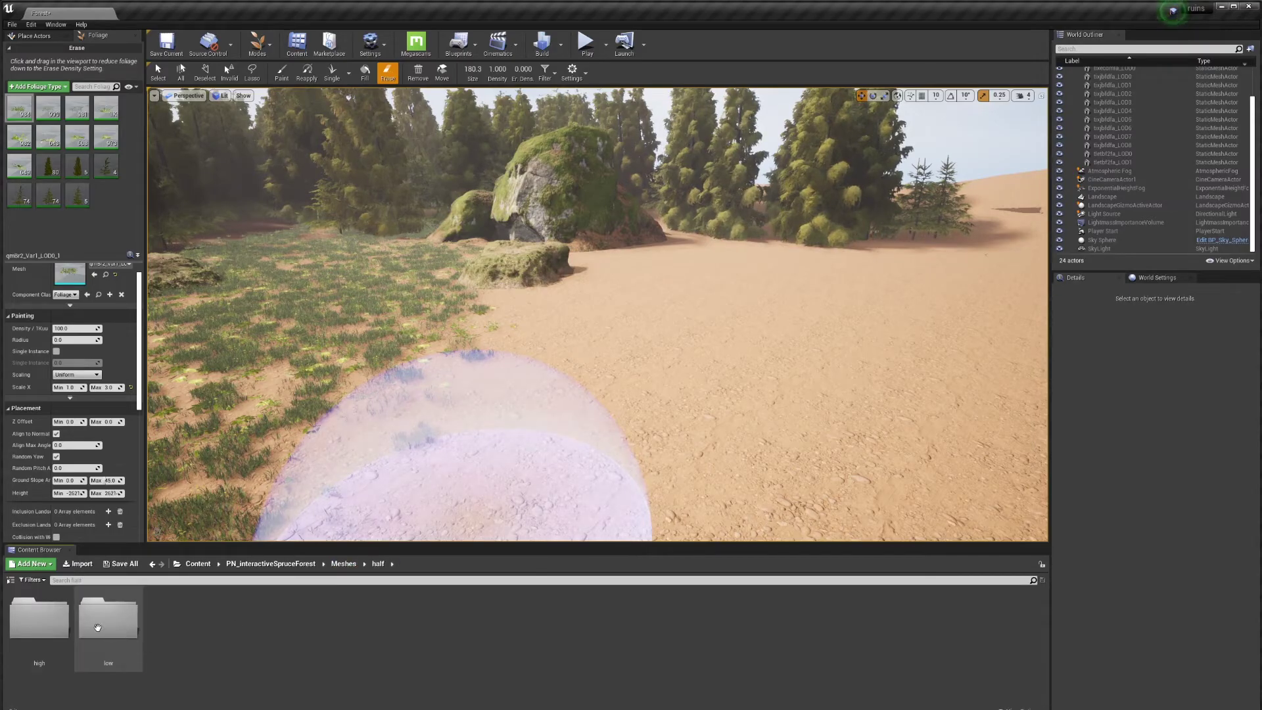
double_click(39, 617)
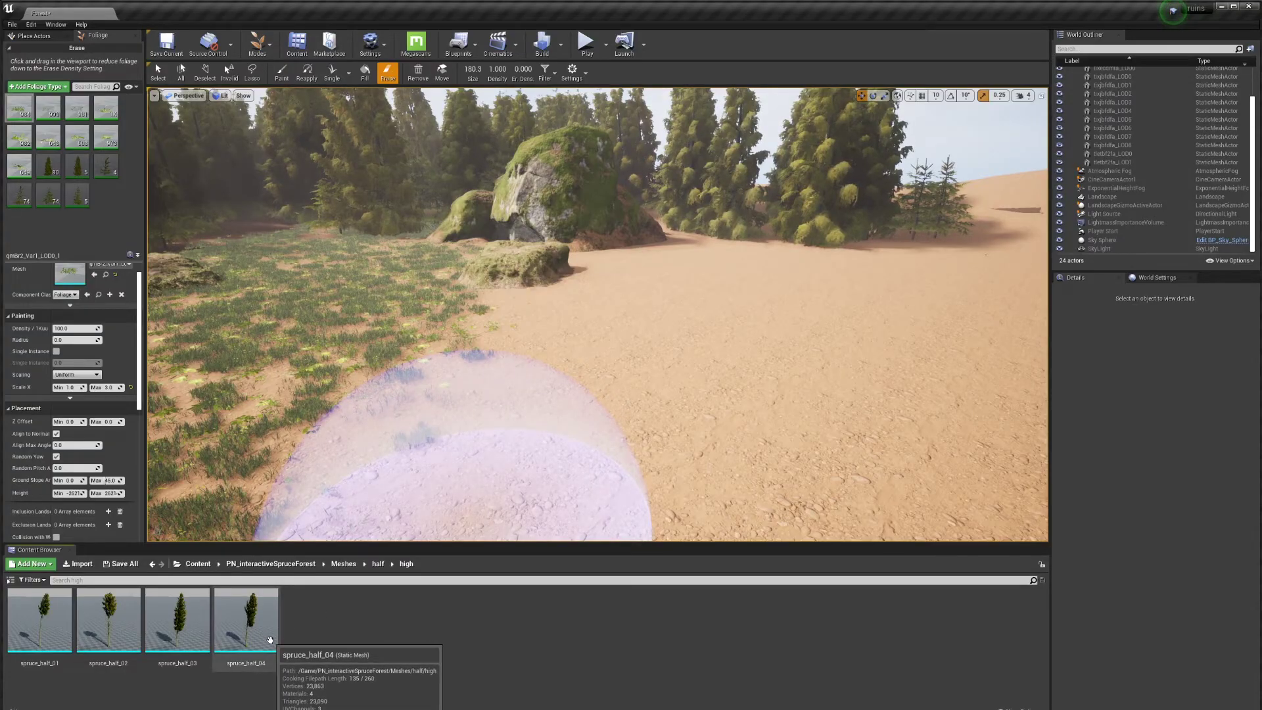
left_click(379, 563)
double_click(125, 628)
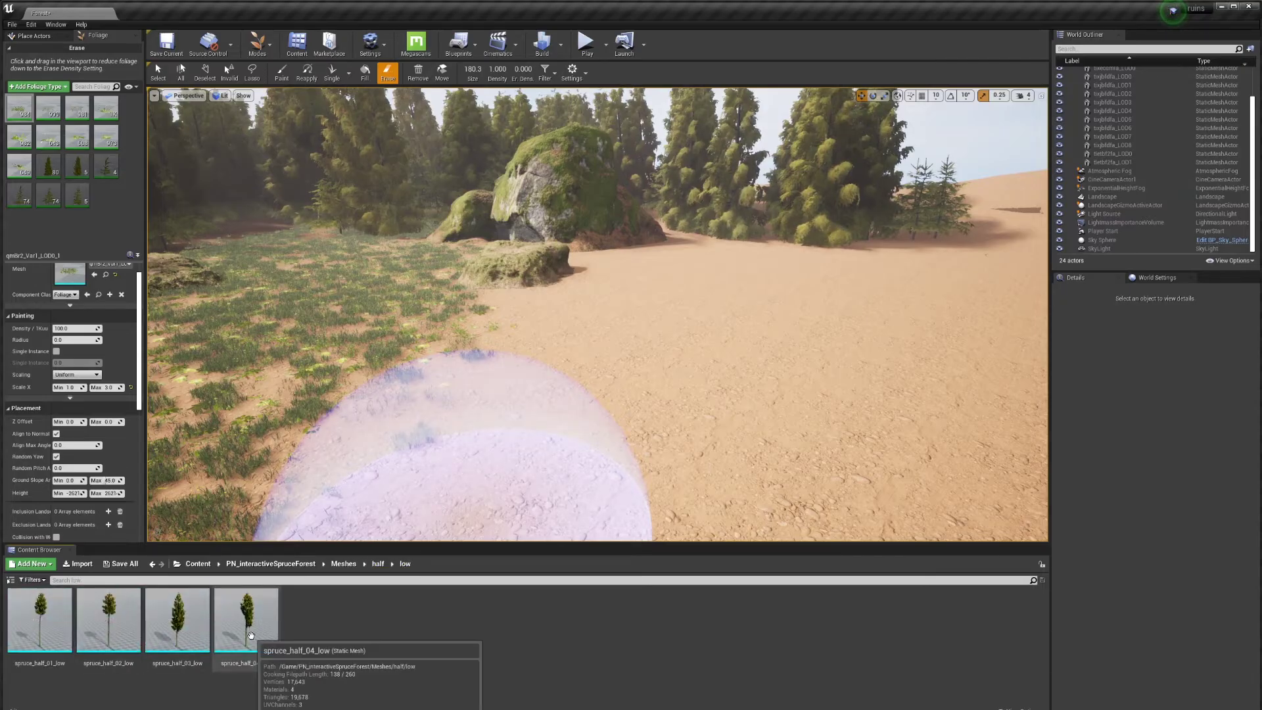
left_click(378, 563)
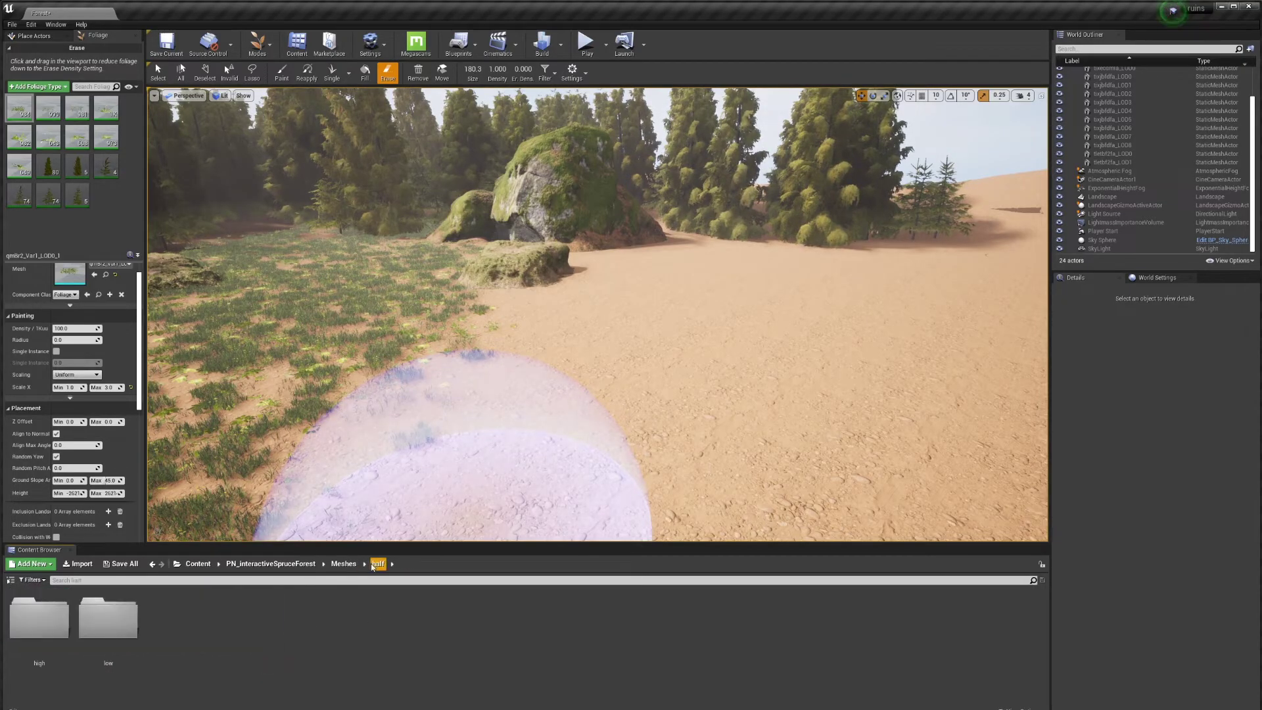
double_click(39, 618)
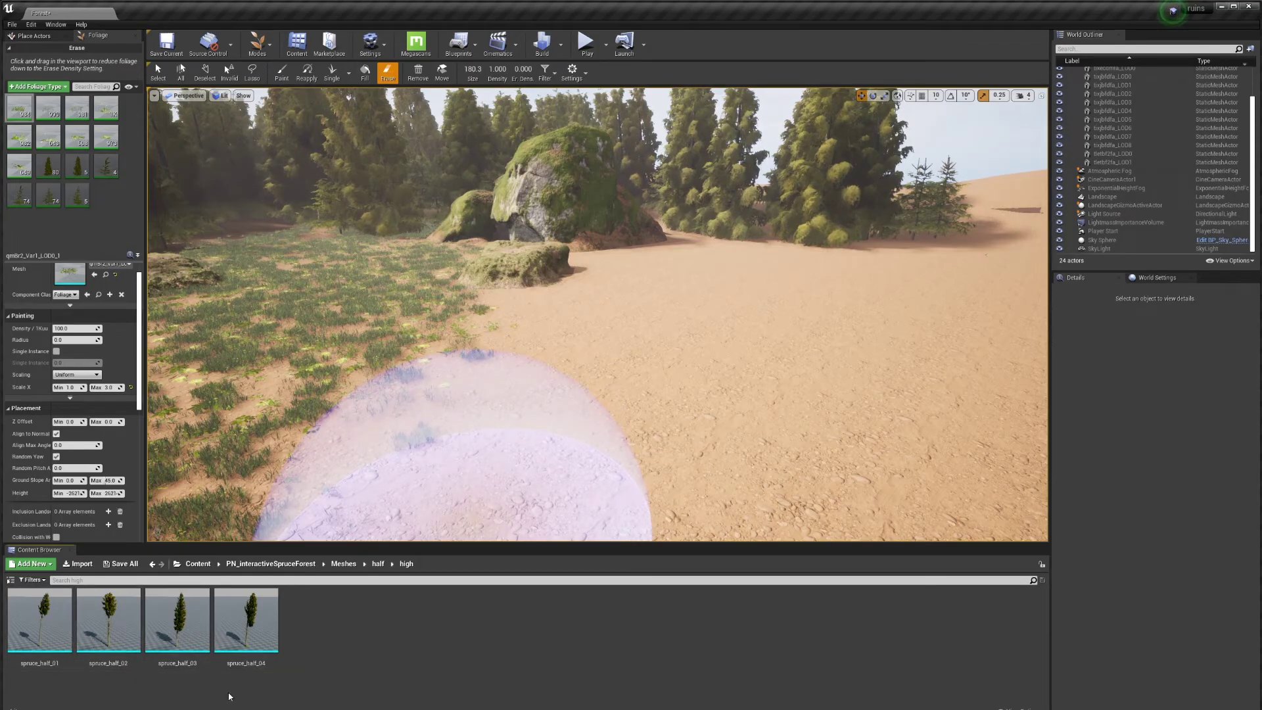
- Place a spruce_half_04 tree on the open ground in front of the rocks and inspect its trunk and crown
left_click(253, 633)
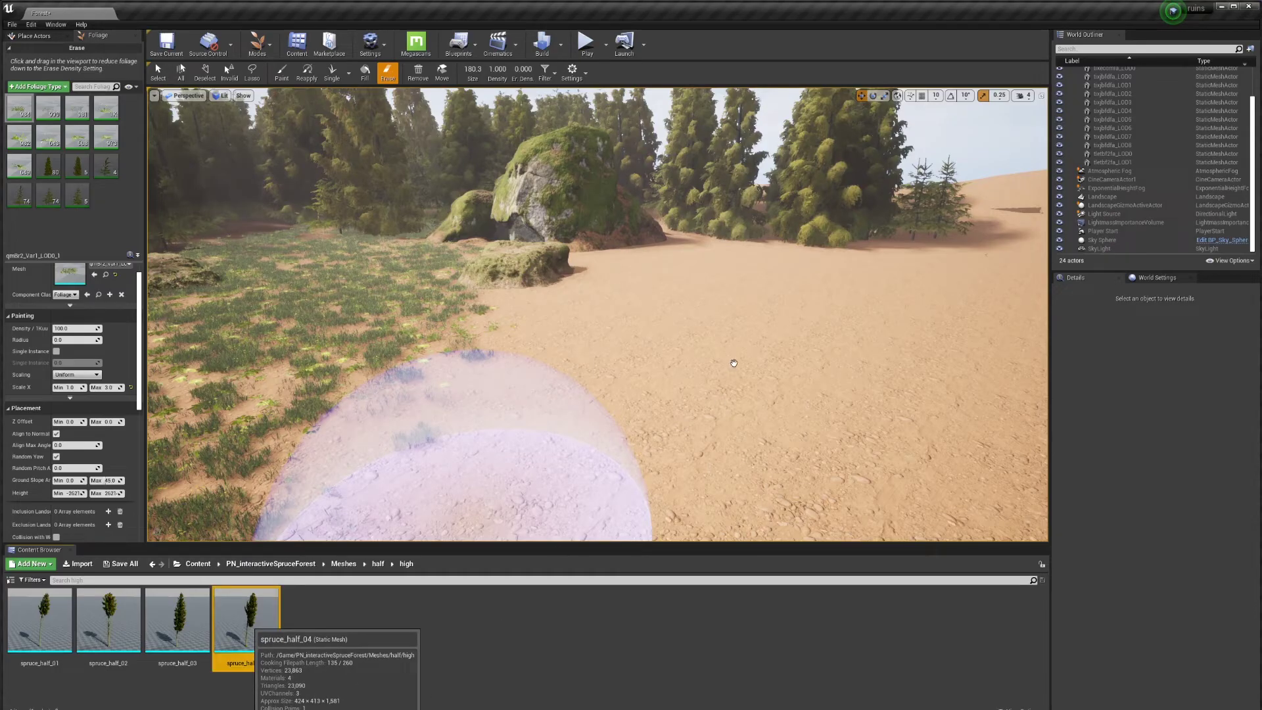
left_click_drag(733, 363, 747, 419)
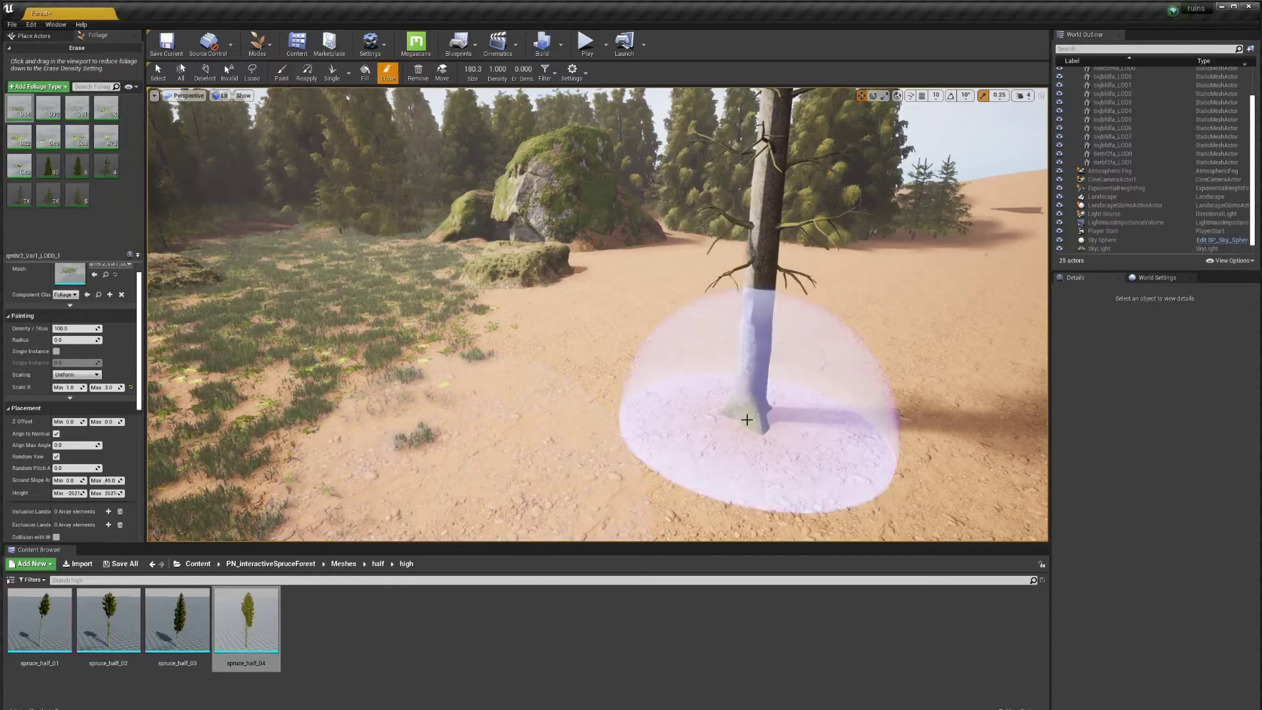
mouse_move(617, 409)
right_mouse_down()
mouse_move(776, 349)
mouse_move(696, 335)
mouse_move(667, 263)
mouse_move(617, 408)
mouse_move(606, 276)
mouse_move(676, 401)
mouse_move(616, 397)
right_mouse_up()
key("s")
key("w")
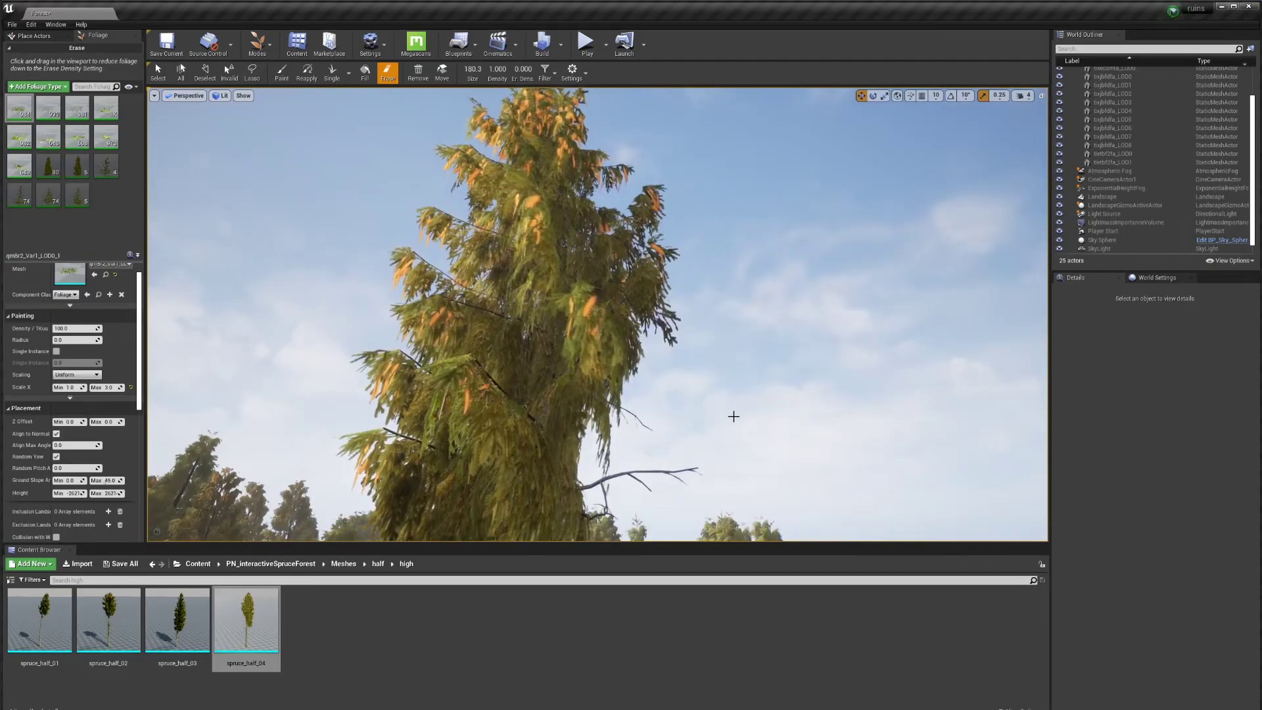
mouse_move(619, 377)
right_mouse_down()
mouse_move(755, 446)
mouse_move(710, 473)
mouse_move(519, 445)
mouse_move(539, 525)
mouse_move(565, 526)
mouse_move(565, 578)
mouse_move(631, 677)
right_mouse_up()
key("s")
mouse_move(555, 401)
right_mouse_down()
mouse_move(545, 420)
mouse_move(441, 480)
right_mouse_up()
- Place a spruce_half_03 tree beside the first spruce, and undo both tree placements
left_click(177, 621)
left_click_drag(285, 613, 741, 428)
right_click_drag(577, 493, 591, 473)
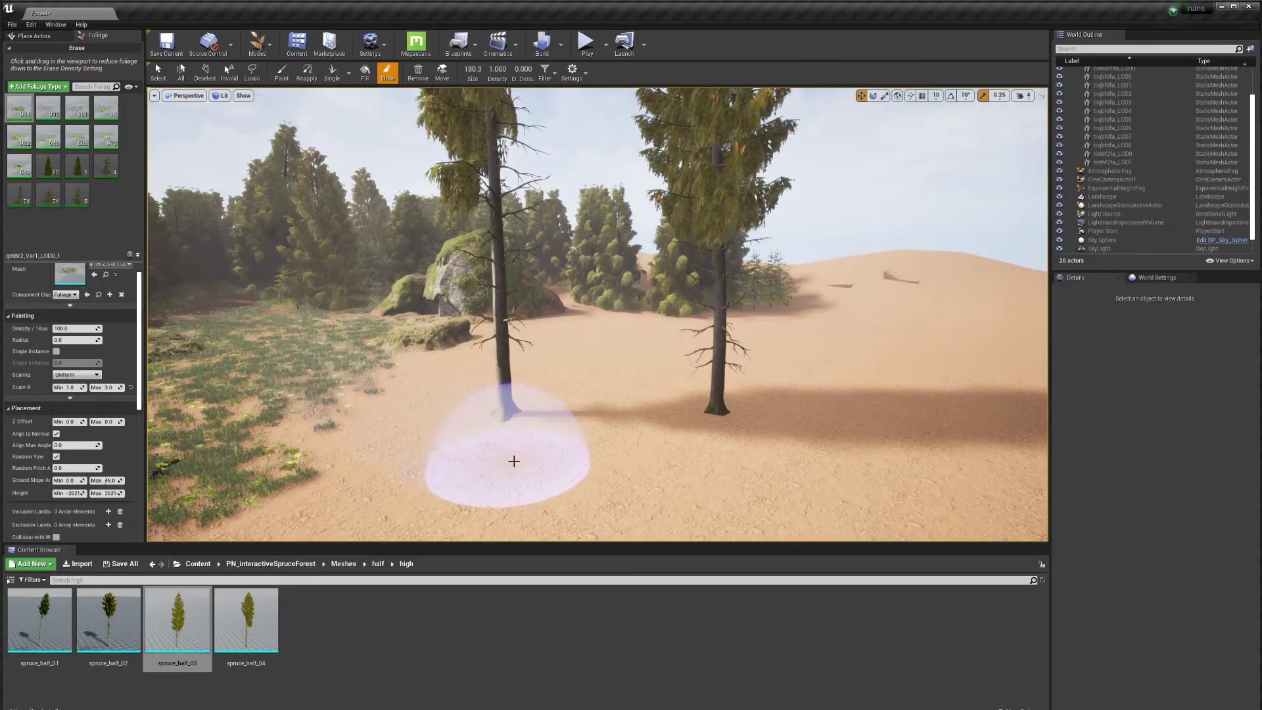
key("ctrl+z")
key("ctrl+z")
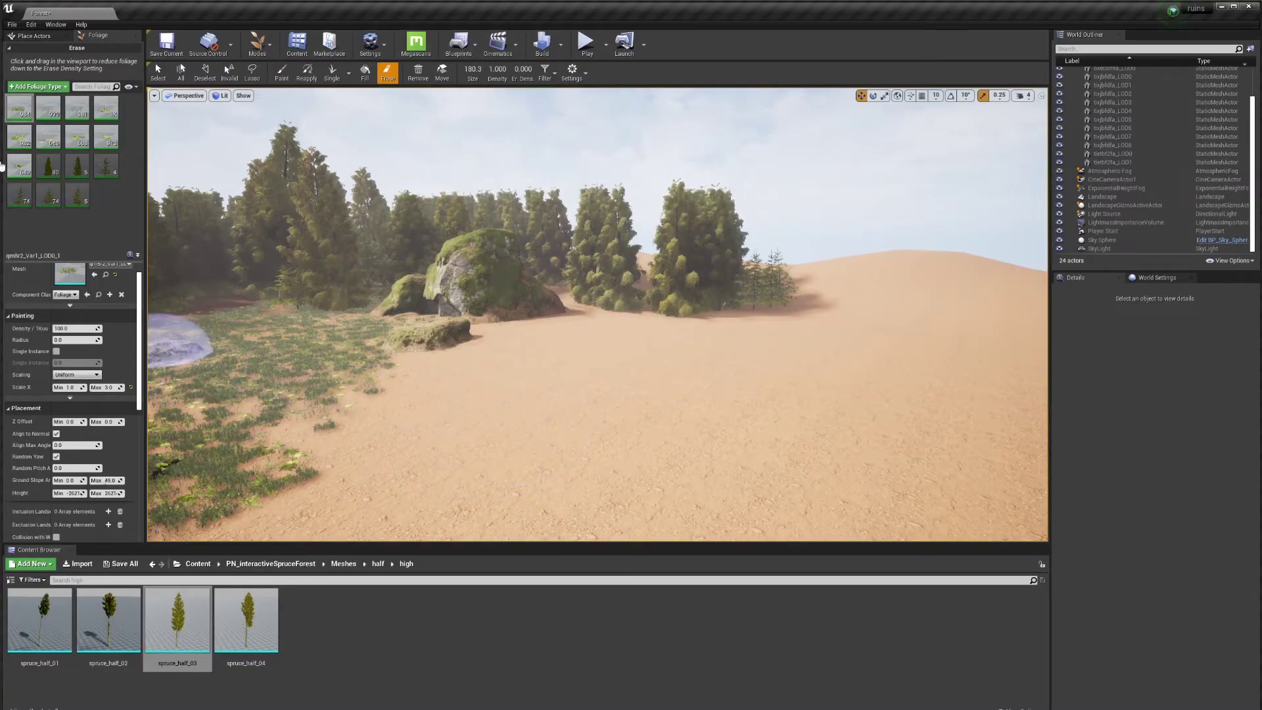
- Deactivate all grass and ground plant foliage types in the foliage palette
left_click(12, 101)
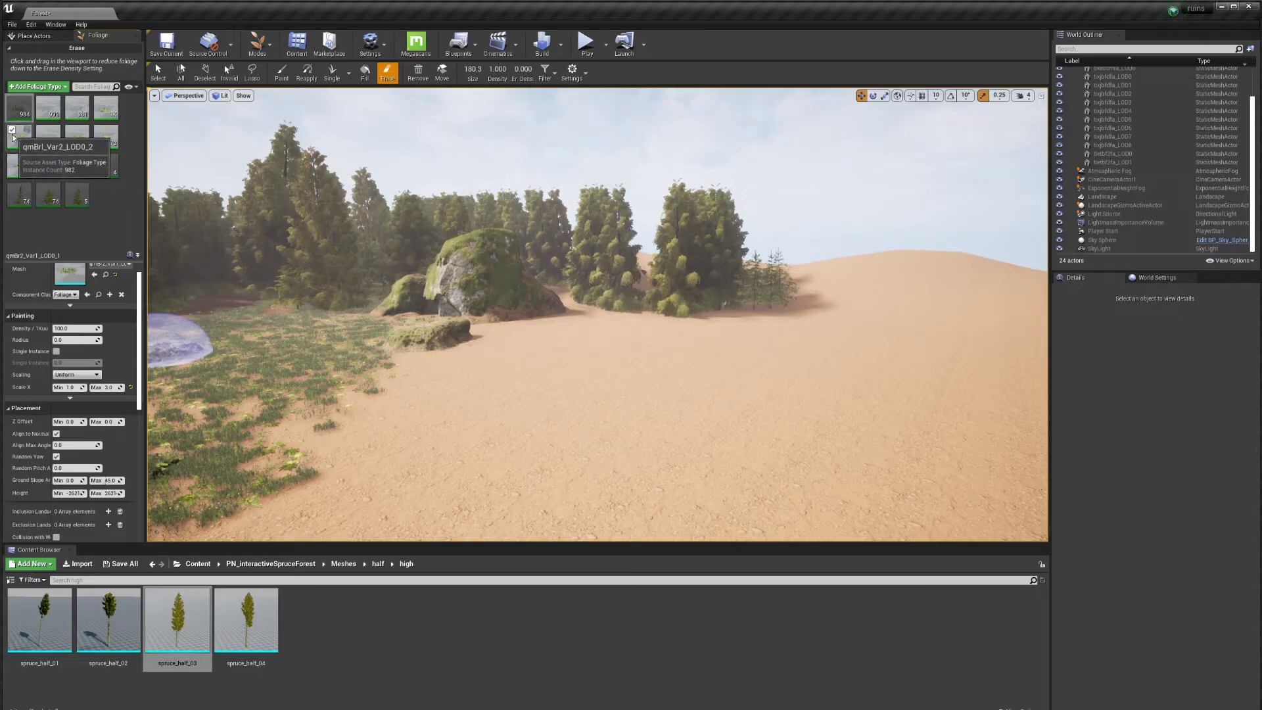
left_click(12, 129)
left_click(12, 158)
left_click(41, 130)
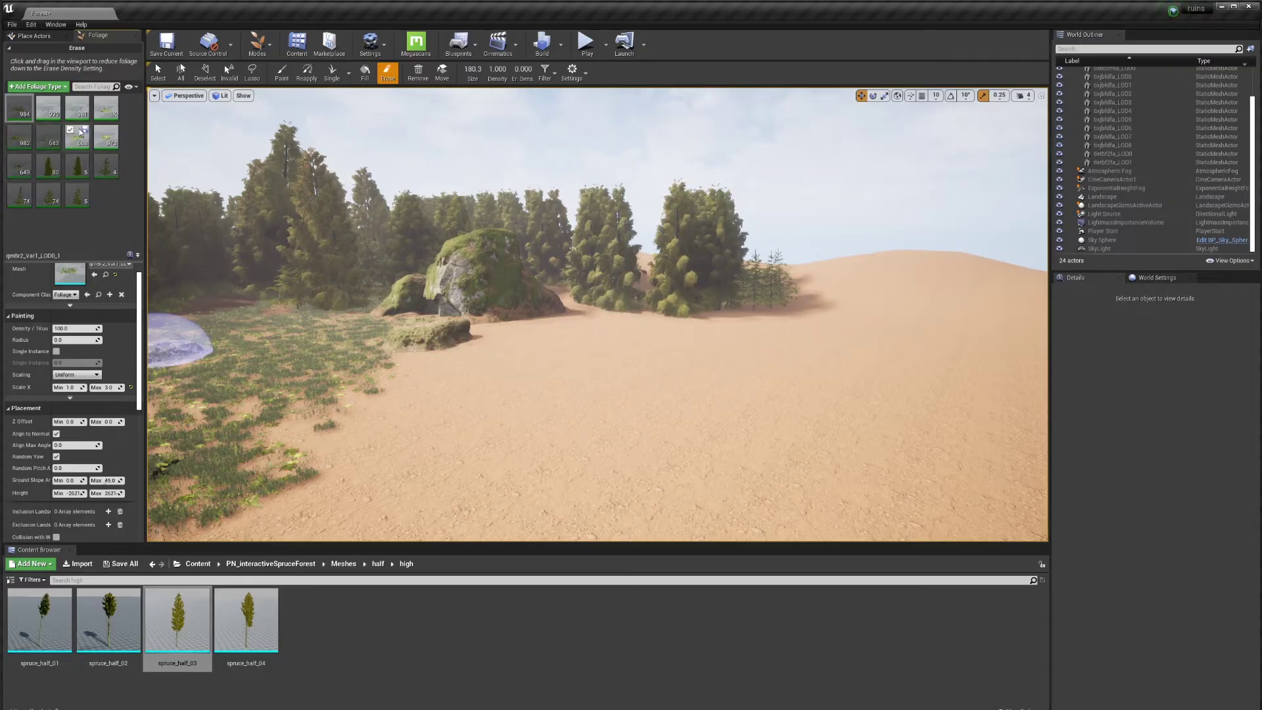
left_click(99, 131)
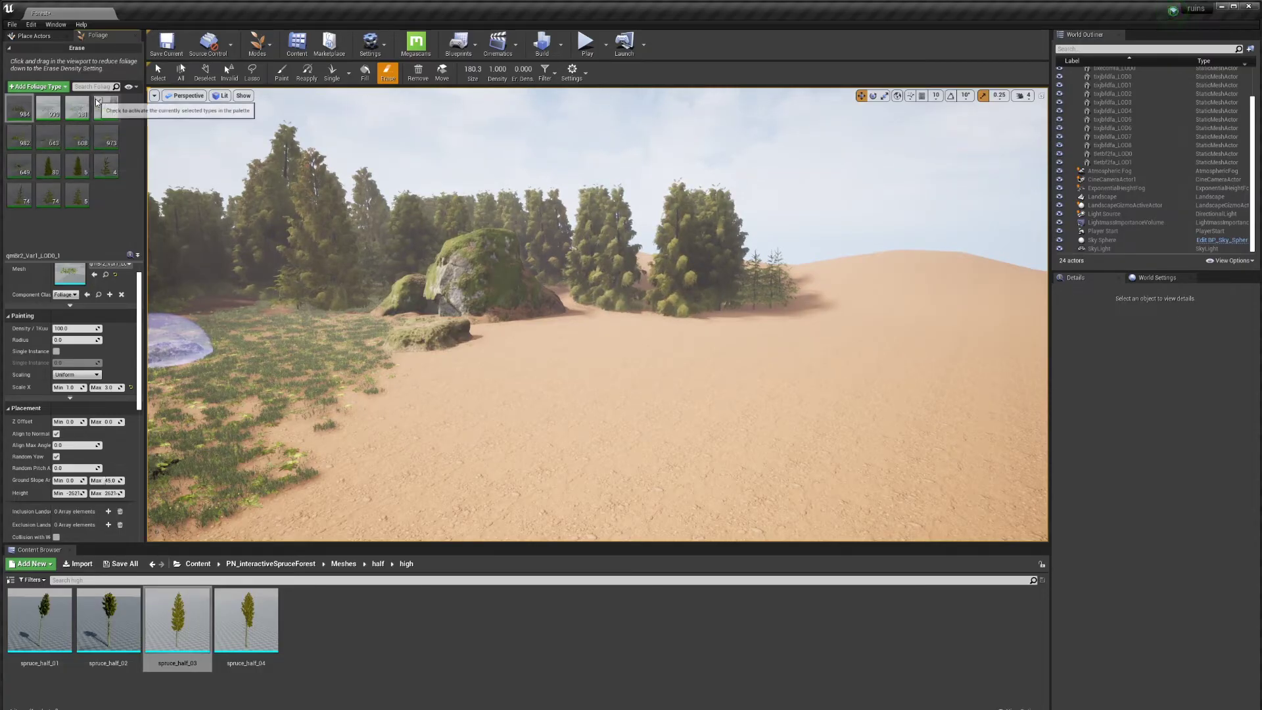
left_click(99, 100)
left_click(70, 101)
left_click(41, 100)
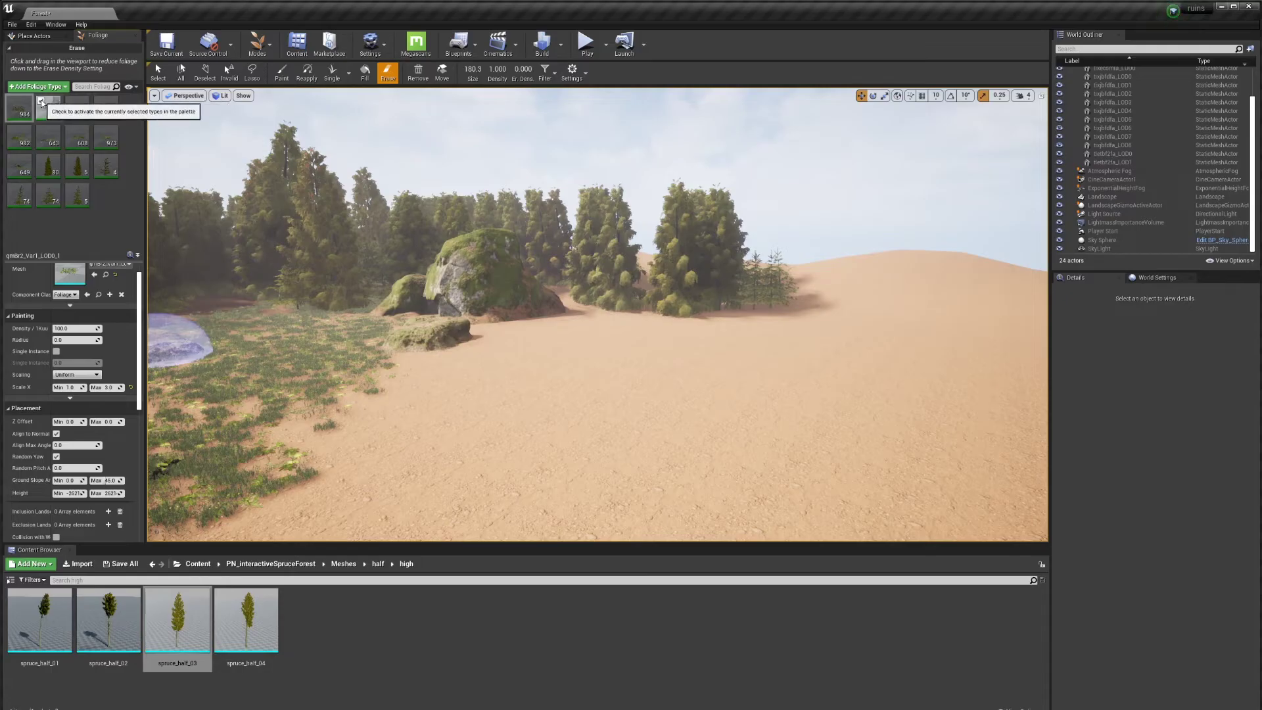
- Select and activate spruce_full_01_low together with two smaller spruce foliage types
left_click(47, 171)
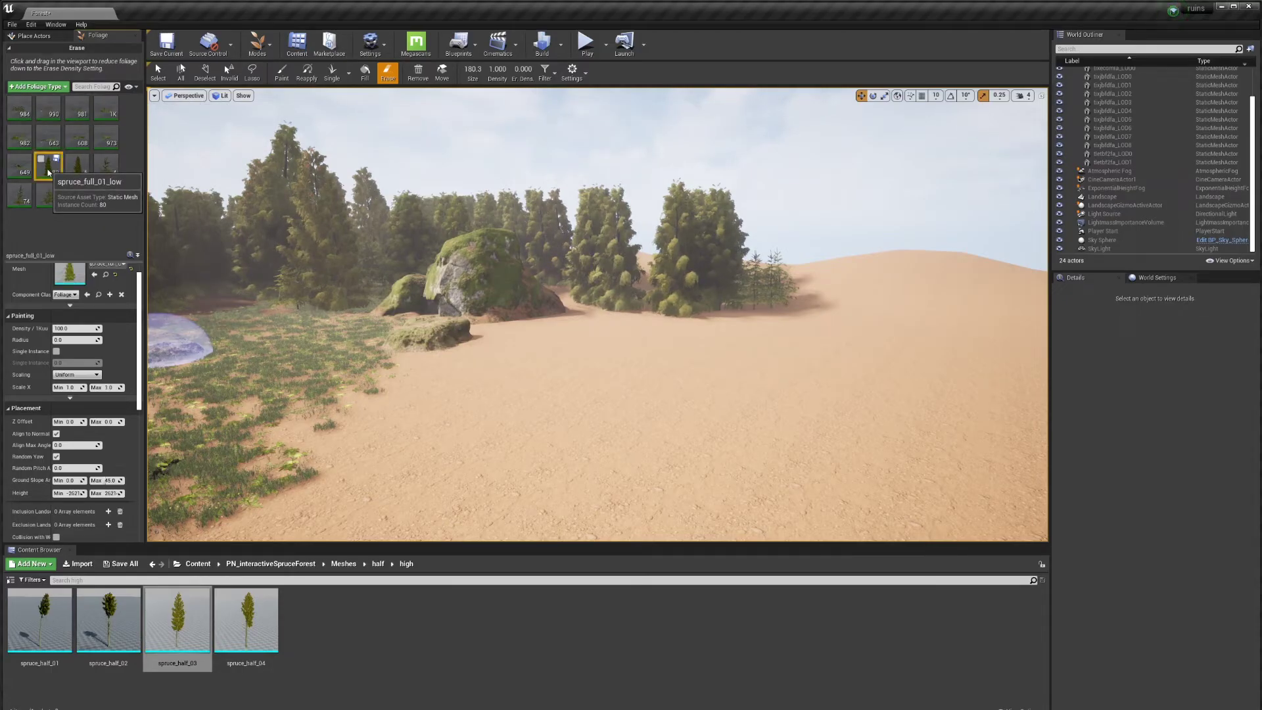
left_click(106, 172, "ctrl")
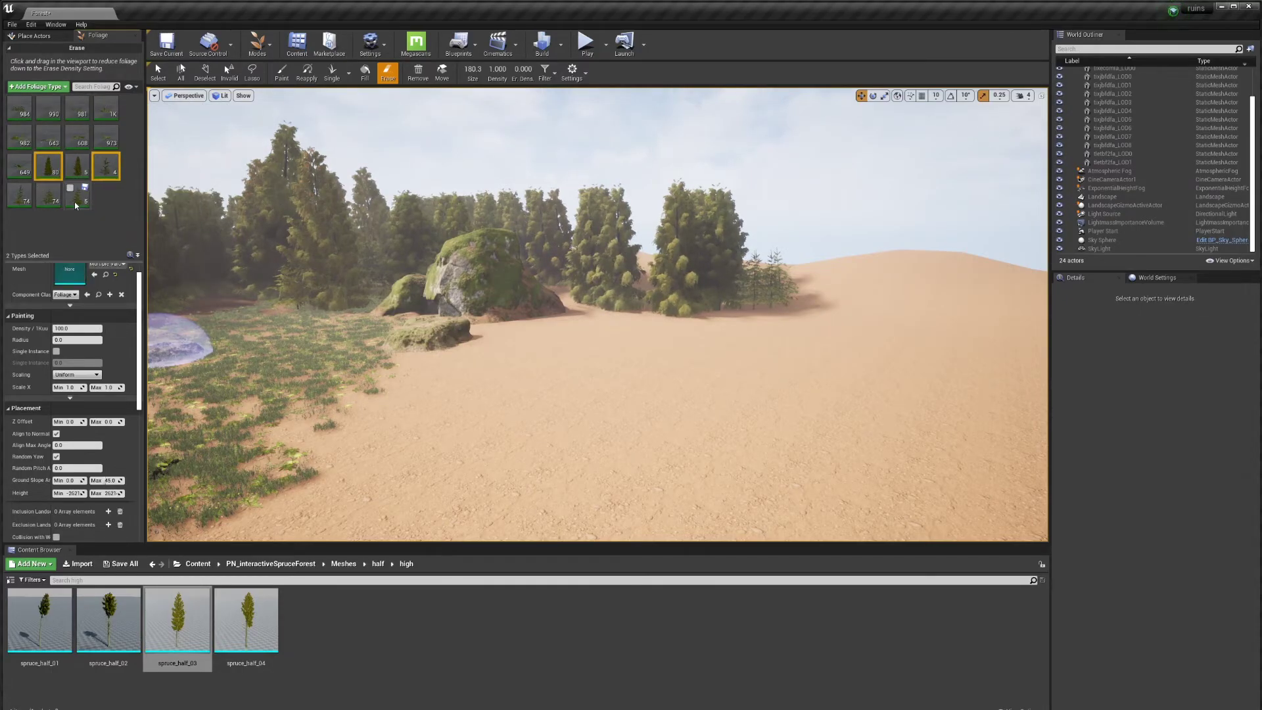
left_click(72, 196, "ctrl")
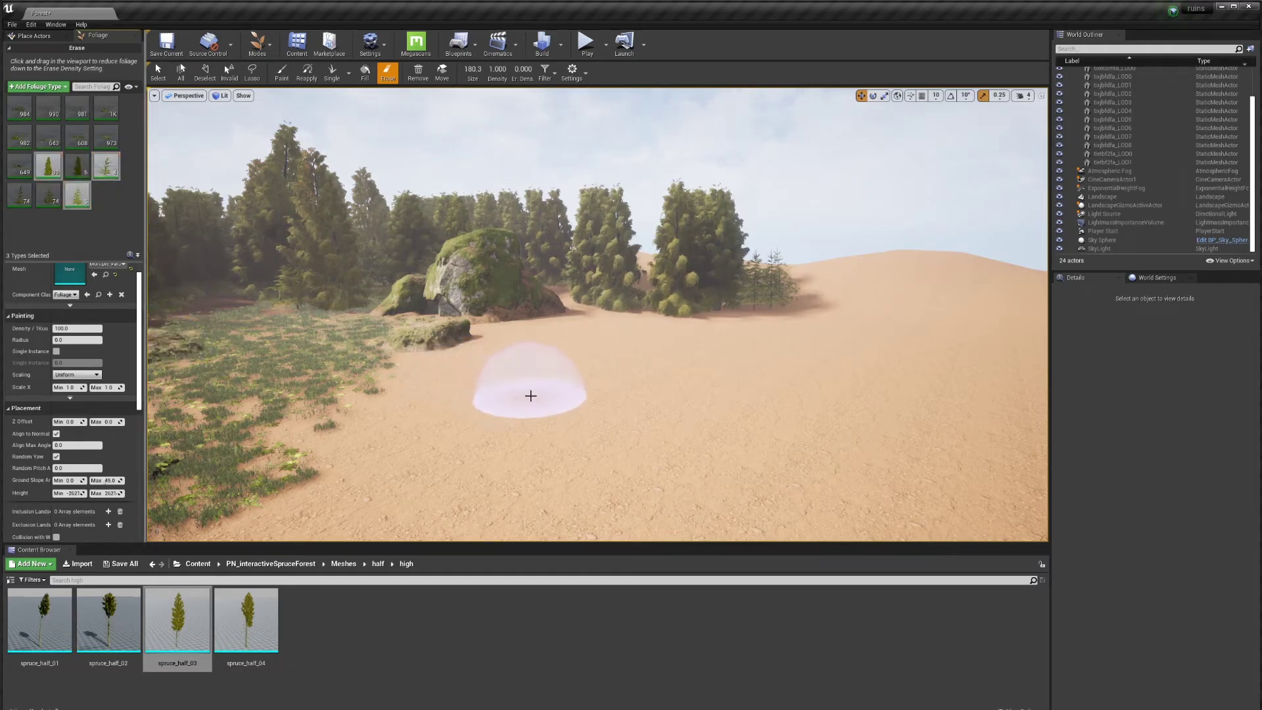
- Enlarge the foliage brush to 366.6 and paint the activated spruce types onto the open ground in front of the rocks
mouse_move(659, 389)
right_mouse_down()
mouse_move(569, 529)
mouse_move(649, 488)
right_mouse_up()
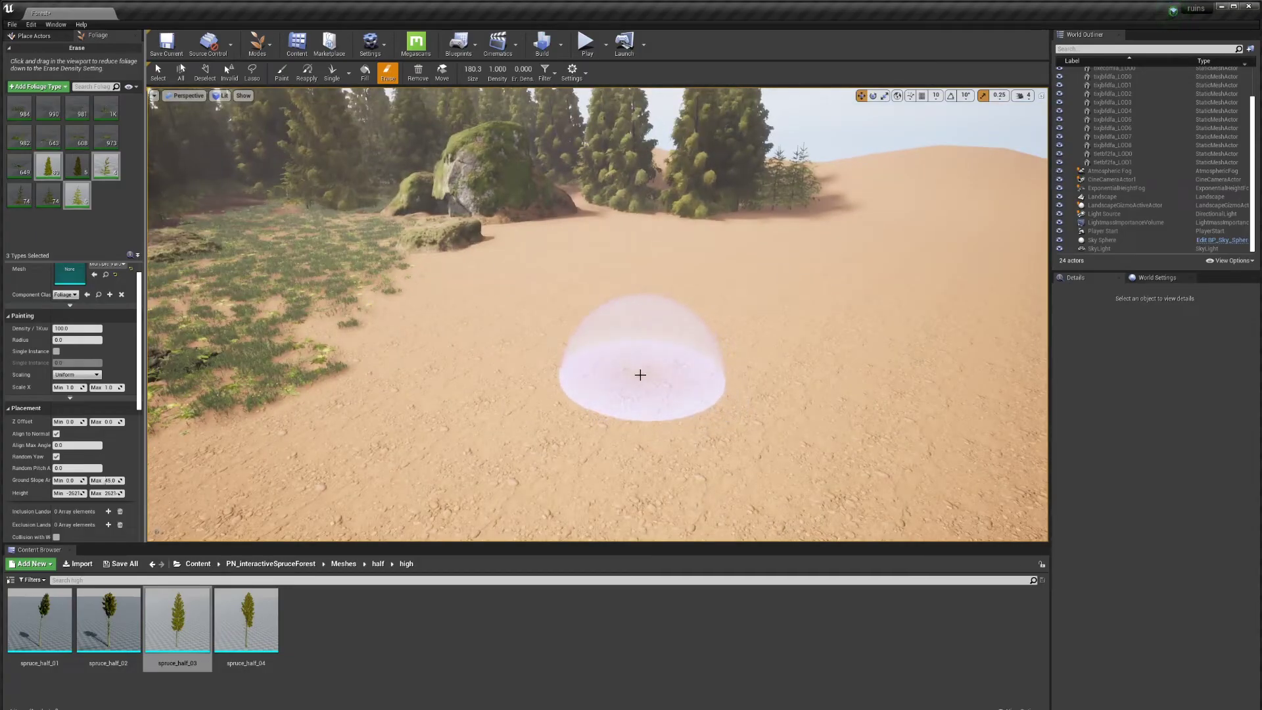
key("bracketright")
key("bracketright")
key("bracketright")
key("bracketright")
key("bracketright")
key("bracketright")
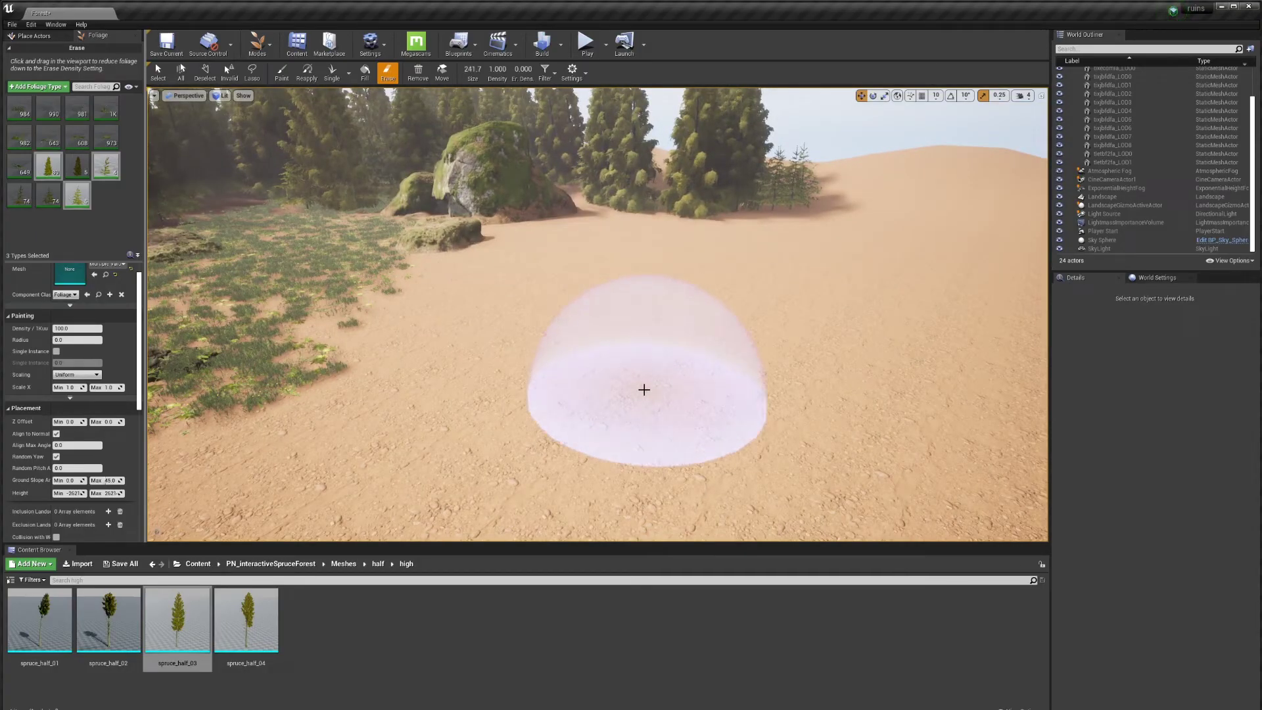
key("bracketleft")
key("bracketleft")
key("bracketleft")
key("bracketleft")
key("bracketleft")
key("bracketleft")
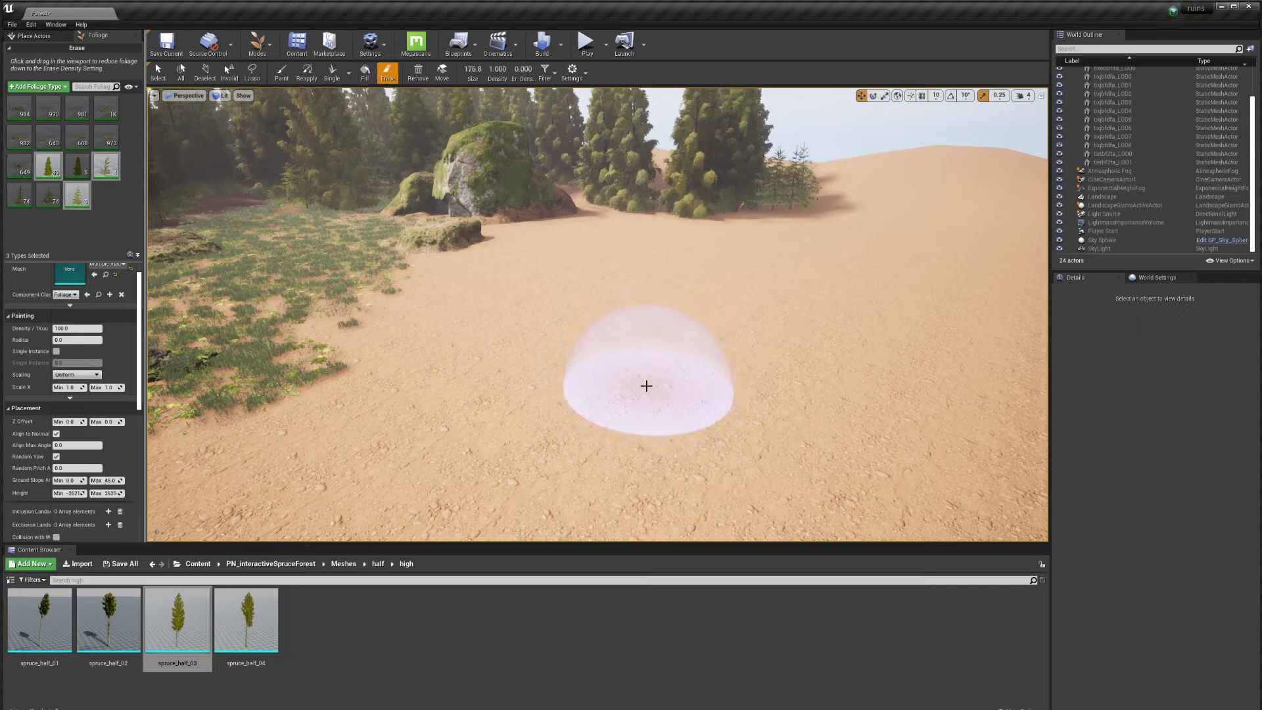
key("bracketright")
key("bracketright")
key("bracketright")
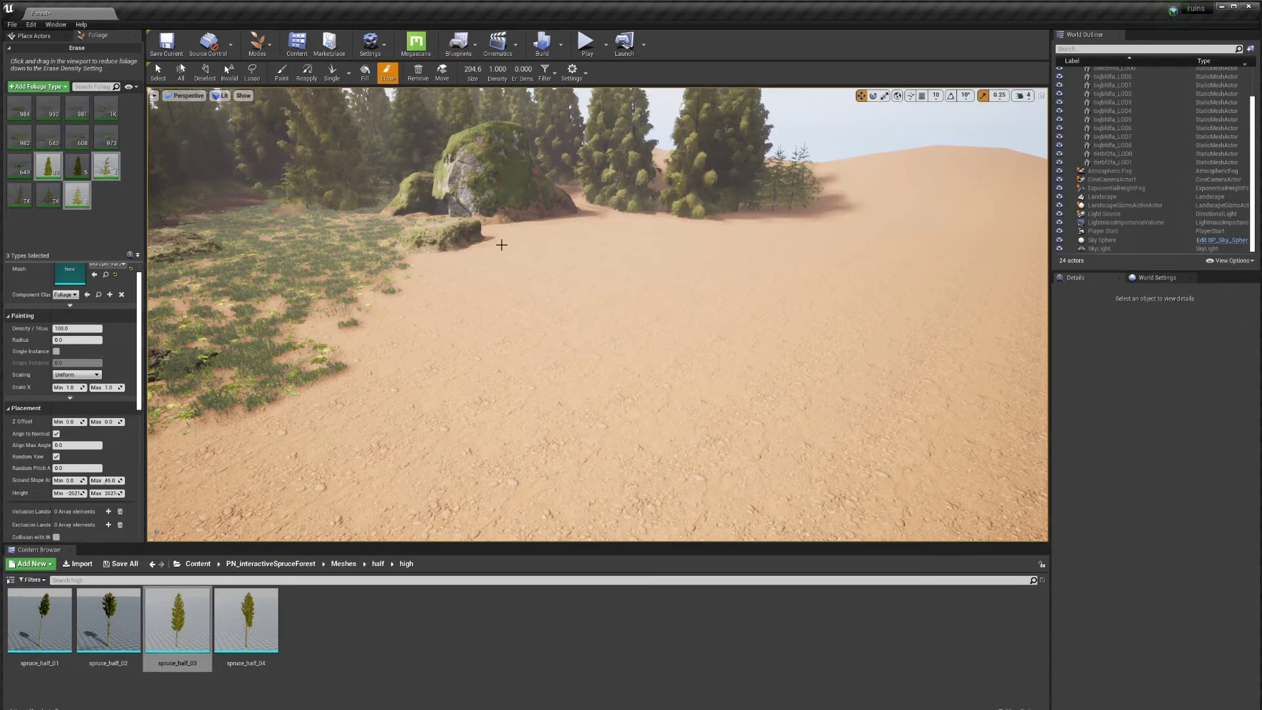
key("bracketright")
key("bracketright")
key("bracketright")
key("bracketright")
key("bracketright")
key("bracketright")
key("bracketright")
key("bracketright")
key("bracketright")
key("bracketright")
key("bracketright")
key("bracketright")
key("bracketright")
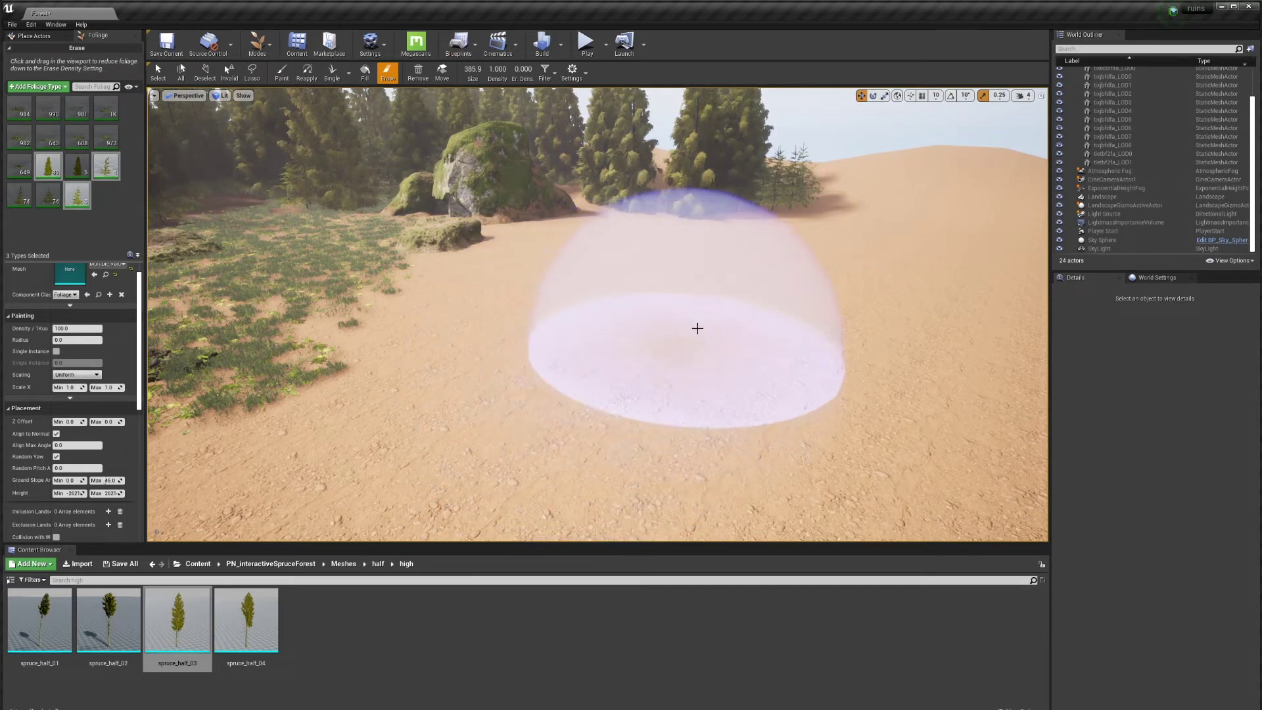
key("bracketleft")
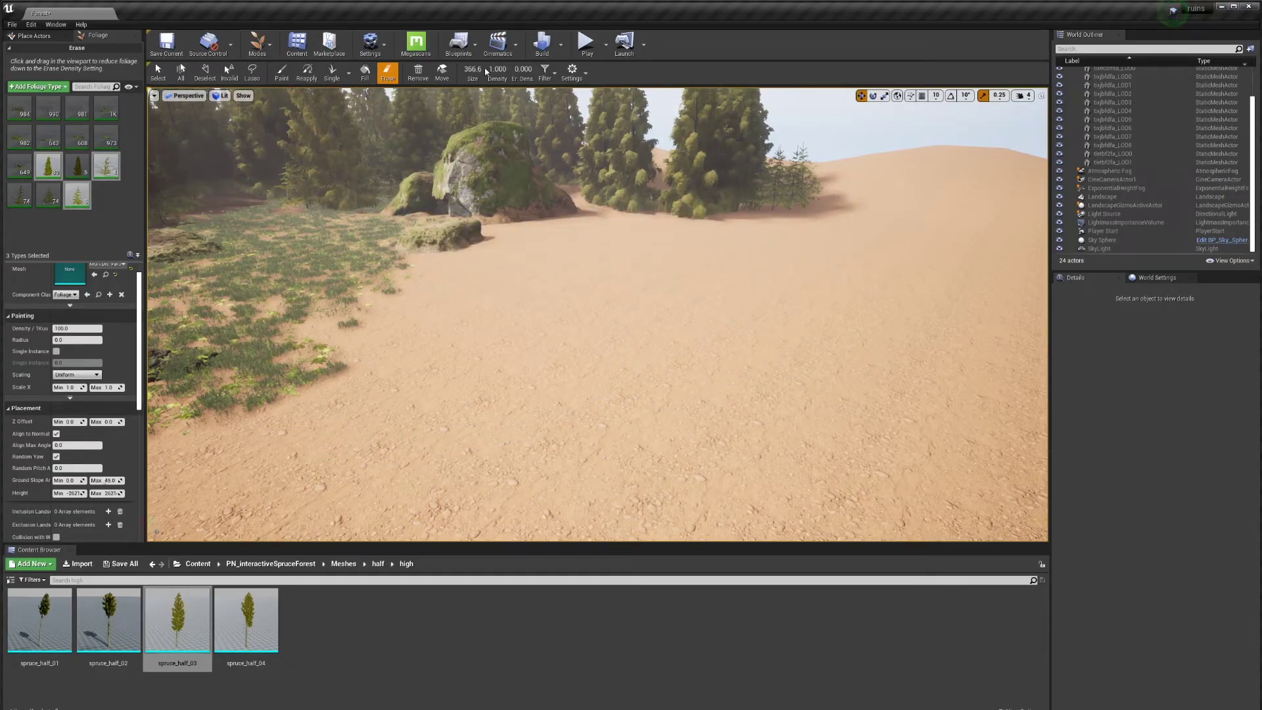
left_click(281, 73)
left_click(714, 339)
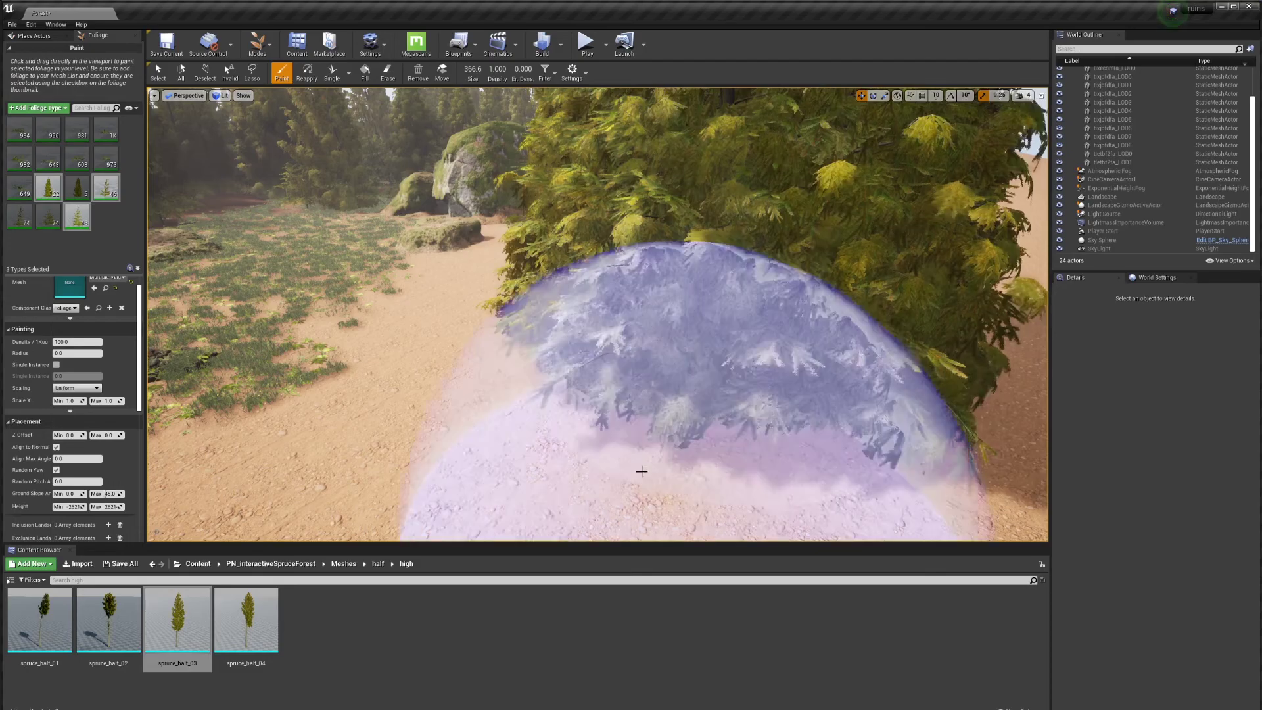
- Inspect the dense spruce clump painted on the open ground and undo that foliage stroke
mouse_move(526, 422)
right_mouse_down()
mouse_move(657, 401)
mouse_move(617, 328)
mouse_move(552, 329)
mouse_move(526, 394)
mouse_move(559, 421)
mouse_move(546, 397)
mouse_move(570, 329)
right_mouse_up()
key("w")
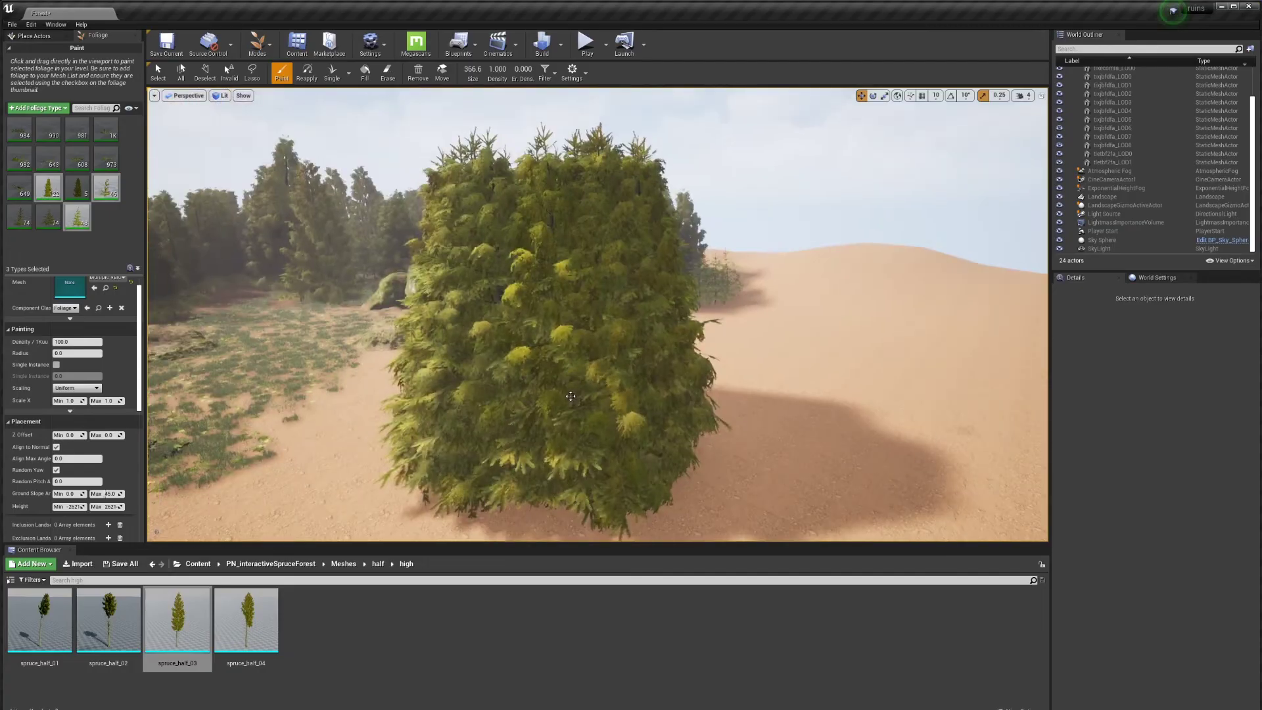
key("ctrl+z")
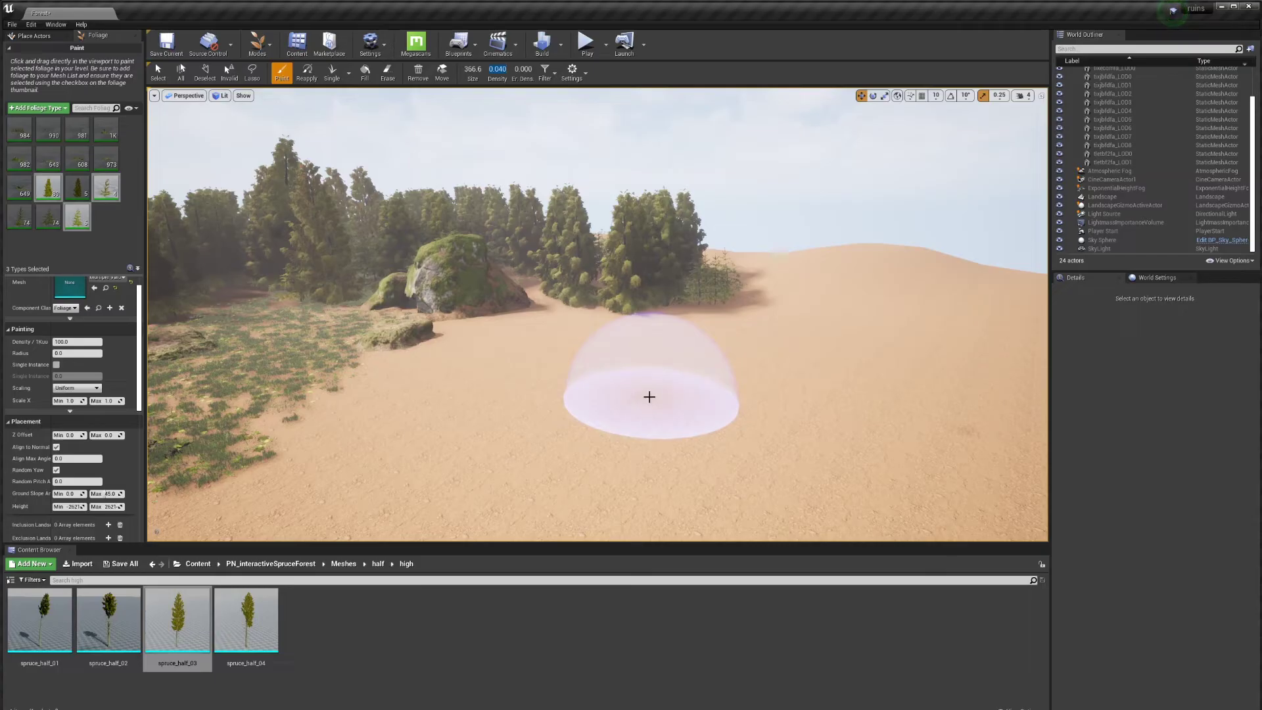
- Lower the foliage paint density to 0.040 and paint the activated spruces across the sandy ground in front of the distant trees
mouse_move(648, 398)
left_mouse_down()
mouse_move(617, 368)
mouse_move(668, 479)
mouse_move(909, 380)
mouse_move(523, 415)
left_mouse_up()
mouse_move(523, 414)
right_mouse_down()
mouse_move(723, 414)
mouse_move(521, 451)
right_mouse_up()
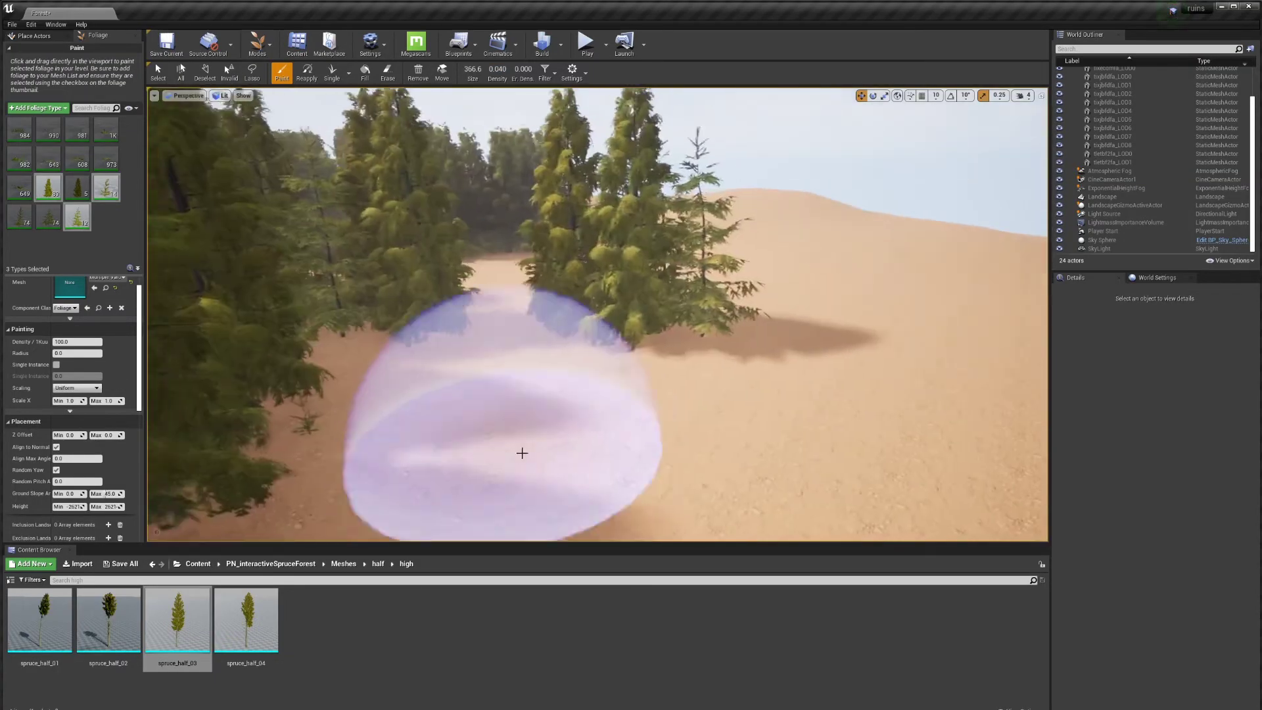
left_click_drag(521, 451, 621, 437)
mouse_move(621, 437)
right_mouse_down()
mouse_move(526, 276)
mouse_move(490, 116)
right_mouse_up()
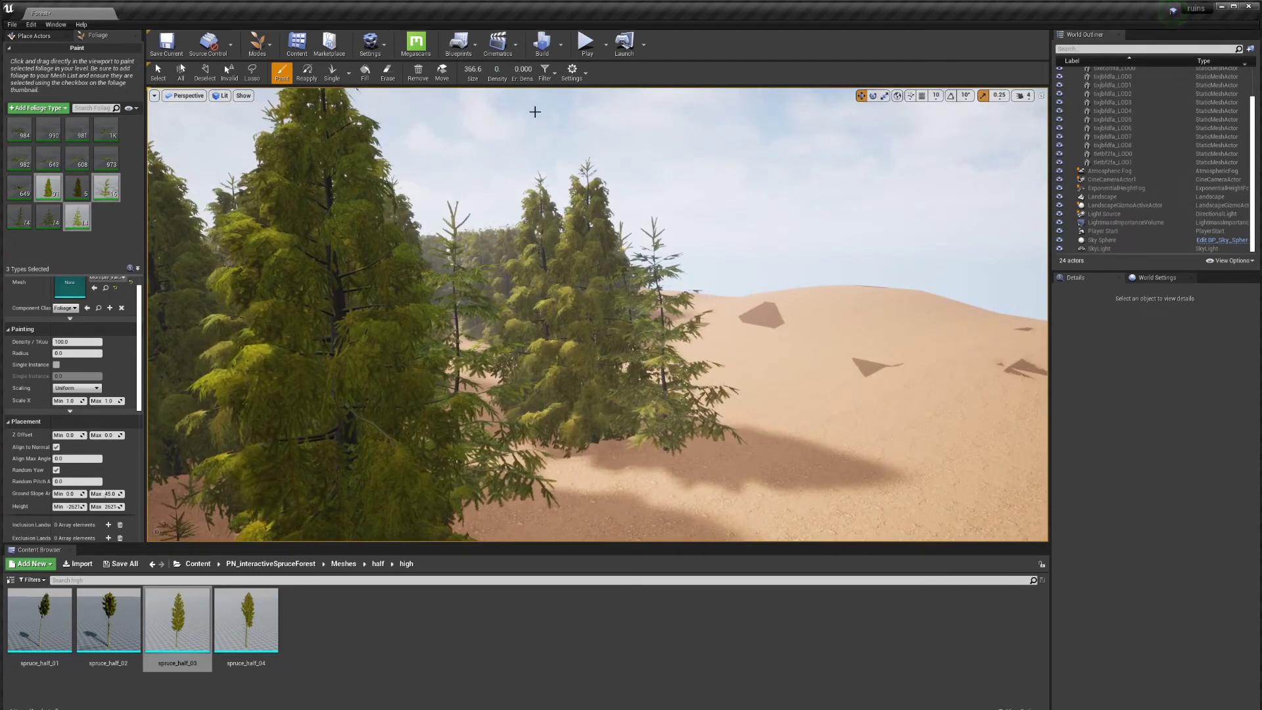
- Reduce the paint density to 0.010 and add scattered spruces in the gaps and along the edge of the new tree group
left_click(828, 445)
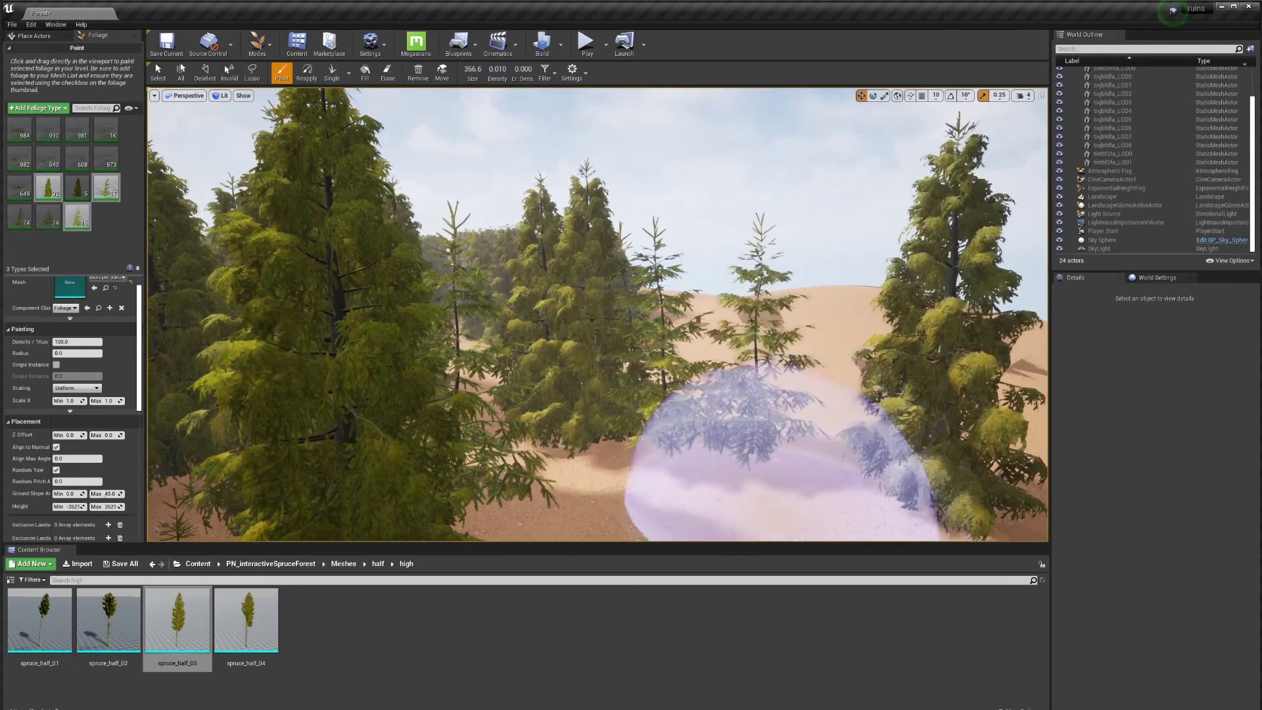
mouse_move(778, 507)
right_mouse_down()
mouse_move(492, 467)
mouse_move(276, 460)
mouse_move(500, 460)
mouse_move(460, 454)
right_mouse_up()
left_click(451, 451)
left_click(808, 406)
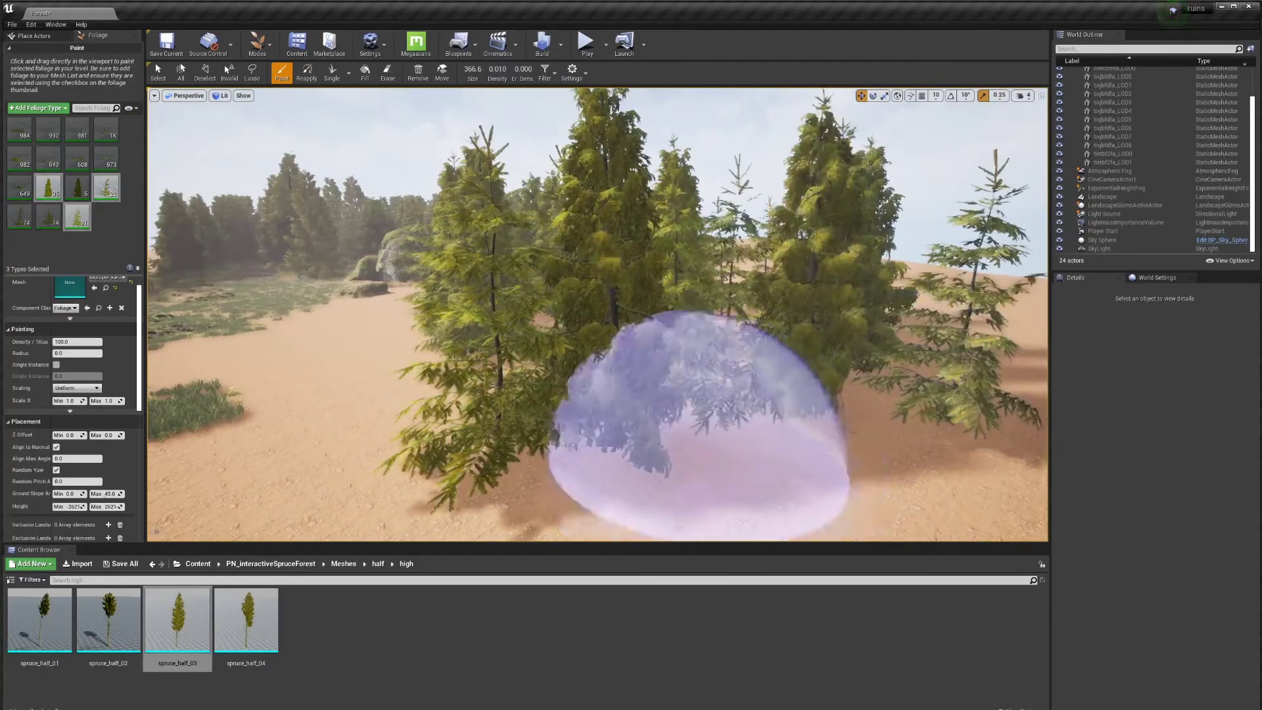
mouse_move(747, 453)
right_mouse_down()
mouse_move(747, 217)
mouse_move(747, 368)
mouse_move(592, 460)
right_mouse_up()
left_click(479, 346)
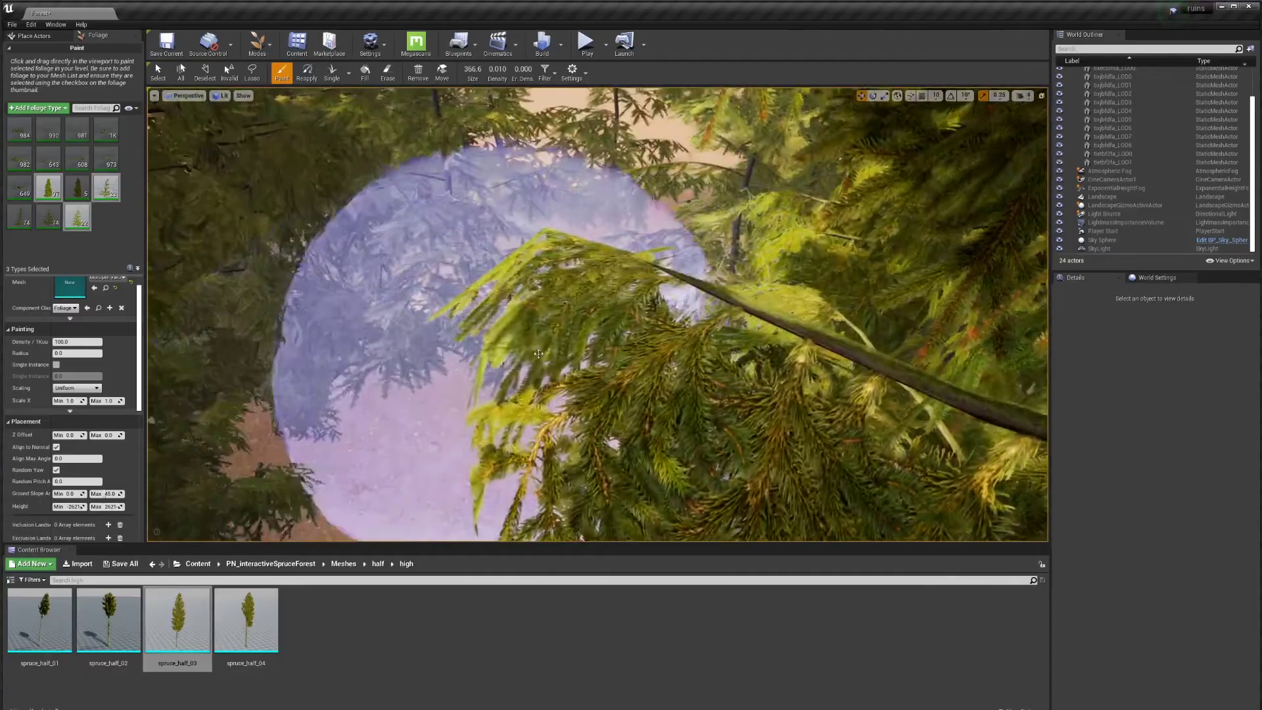
mouse_move(479, 346)
right_mouse_down()
mouse_move(479, 217)
mouse_move(657, 315)
mouse_move(722, 282)
right_mouse_up()
left_click(474, 380)
left_click(329, 377)
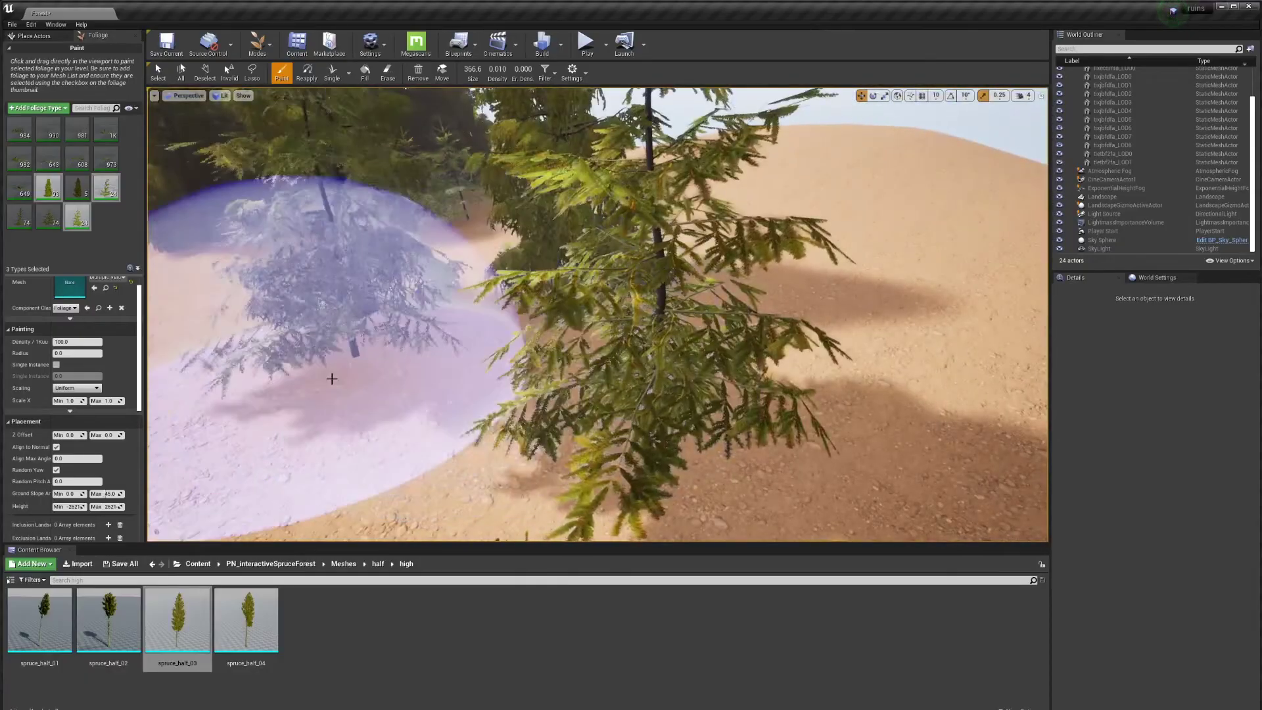
- Paint another spruce at the end of the tree line beside the rocks, extend it with a stroke across the foreground, and undo the last stroke
right_click_drag(329, 377, 151, 378)
mouse_move(723, 395)
right_mouse_down()
mouse_move(460, 414)
mouse_move(470, 411)
right_mouse_up()
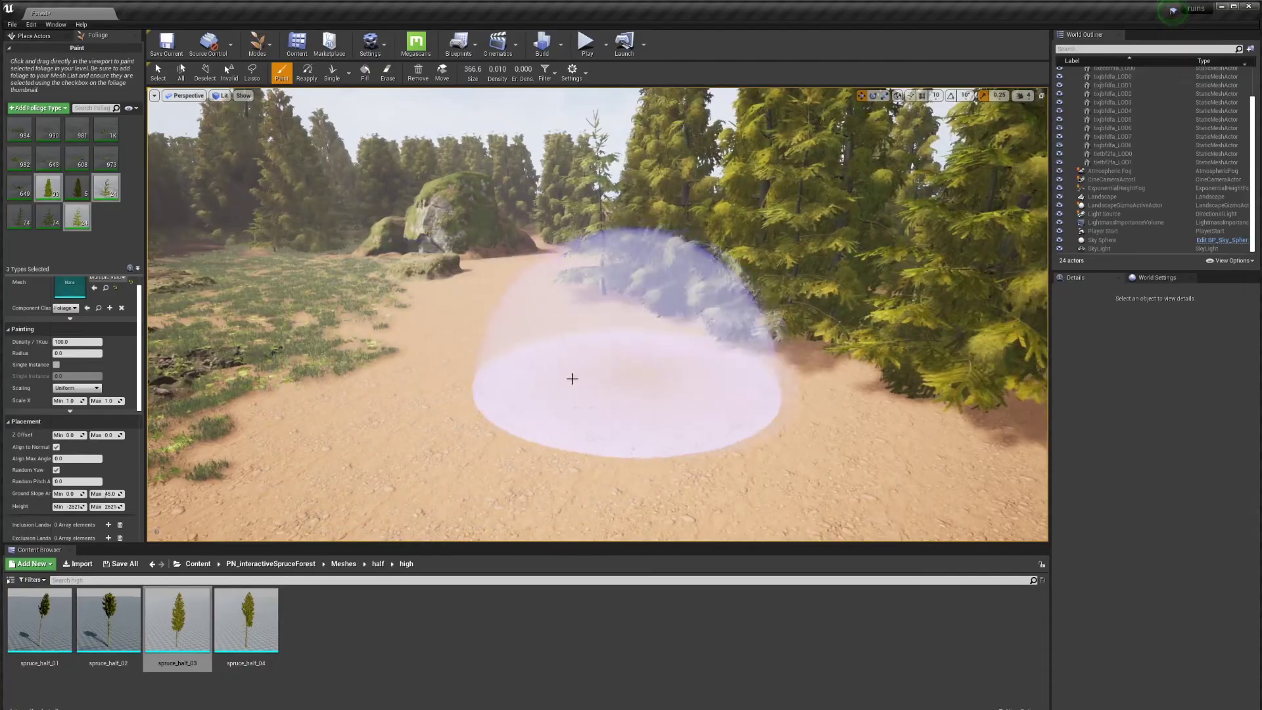
right_click_drag(572, 378, 572, 378)
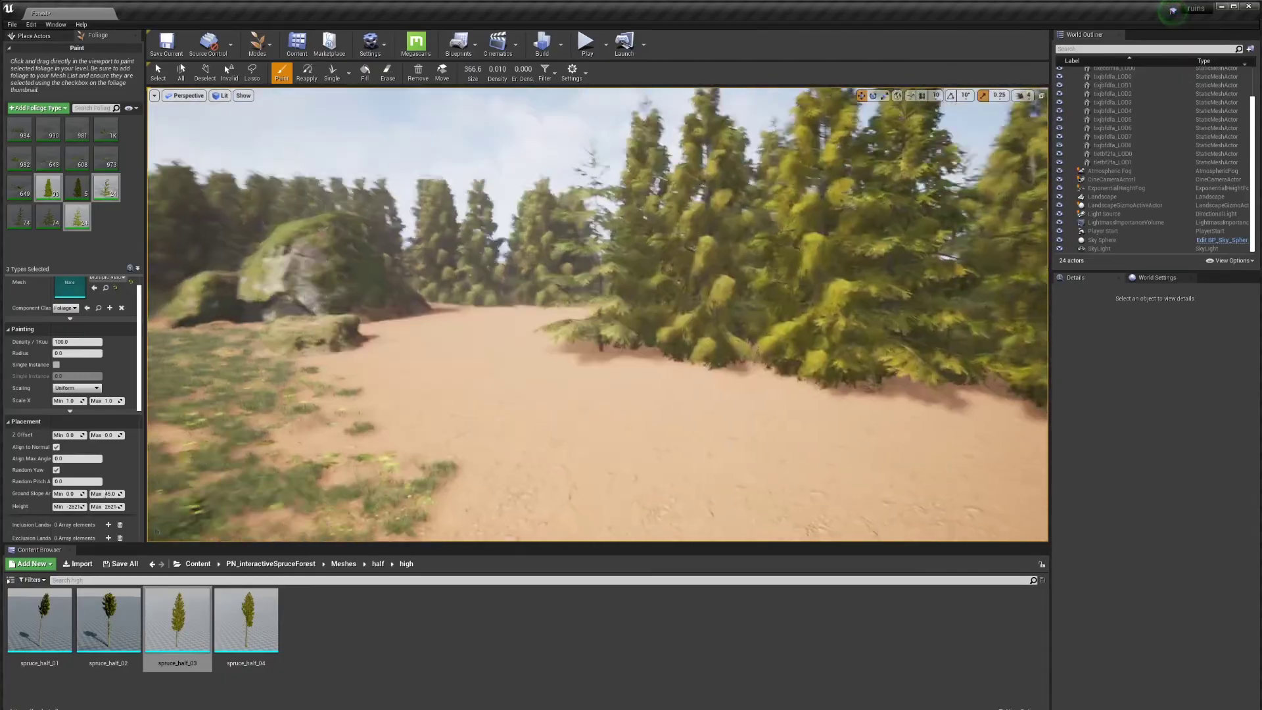
right_click_drag(525, 275, 524, 275)
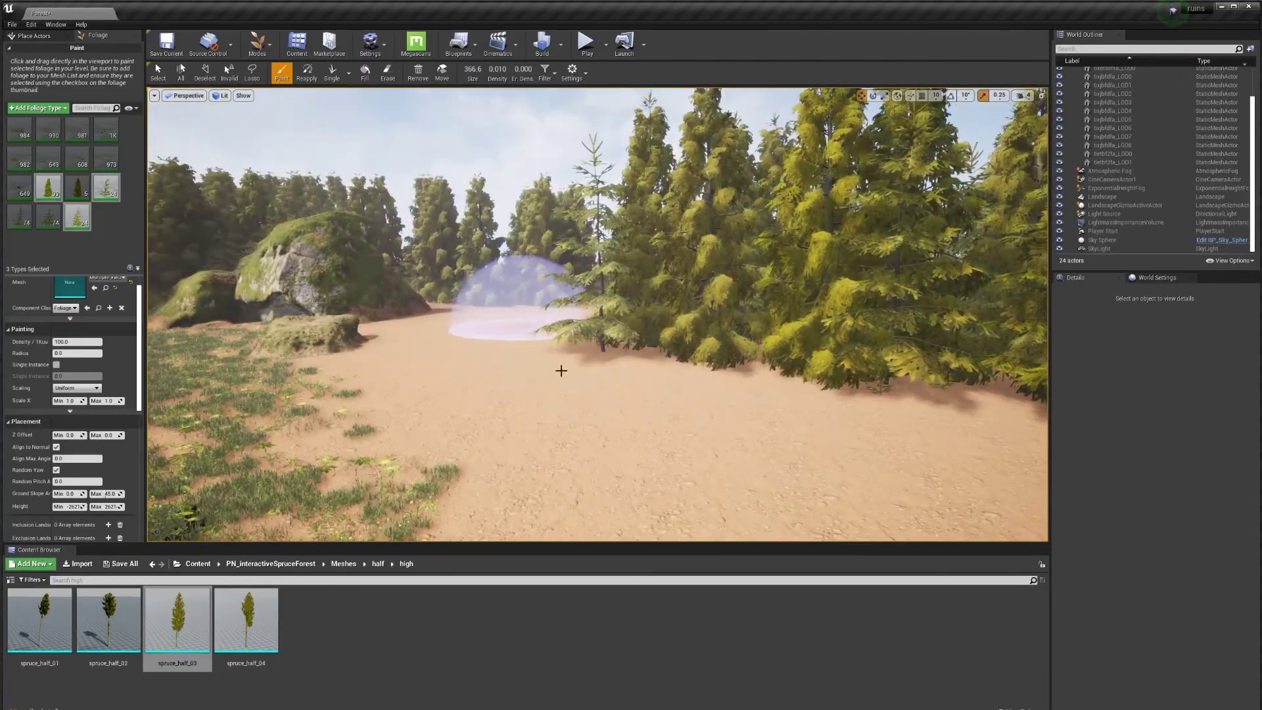
right_click_drag(583, 478, 658, 439)
left_click(296, 381)
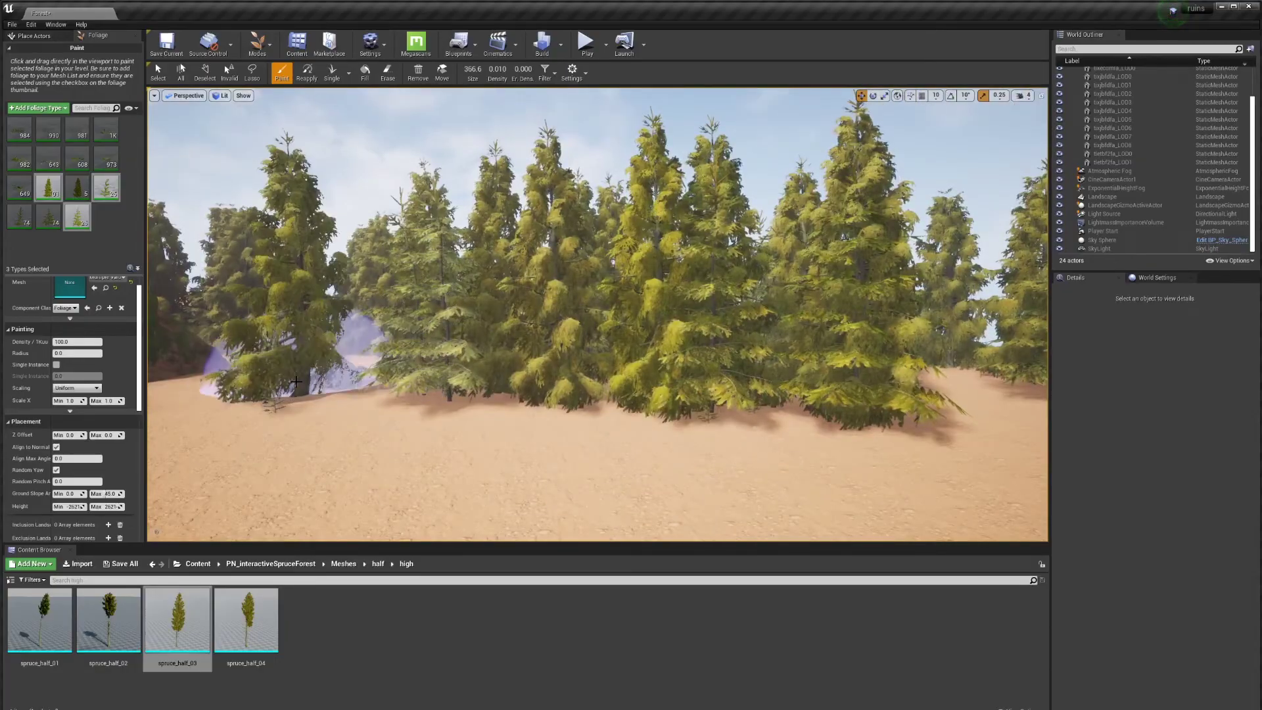
mouse_move(296, 381)
left_mouse_down()
mouse_move(456, 451)
mouse_move(822, 417)
mouse_move(605, 484)
mouse_move(445, 437)
mouse_move(509, 448)
mouse_move(633, 436)
left_mouse_up()
key("ctrl+z")
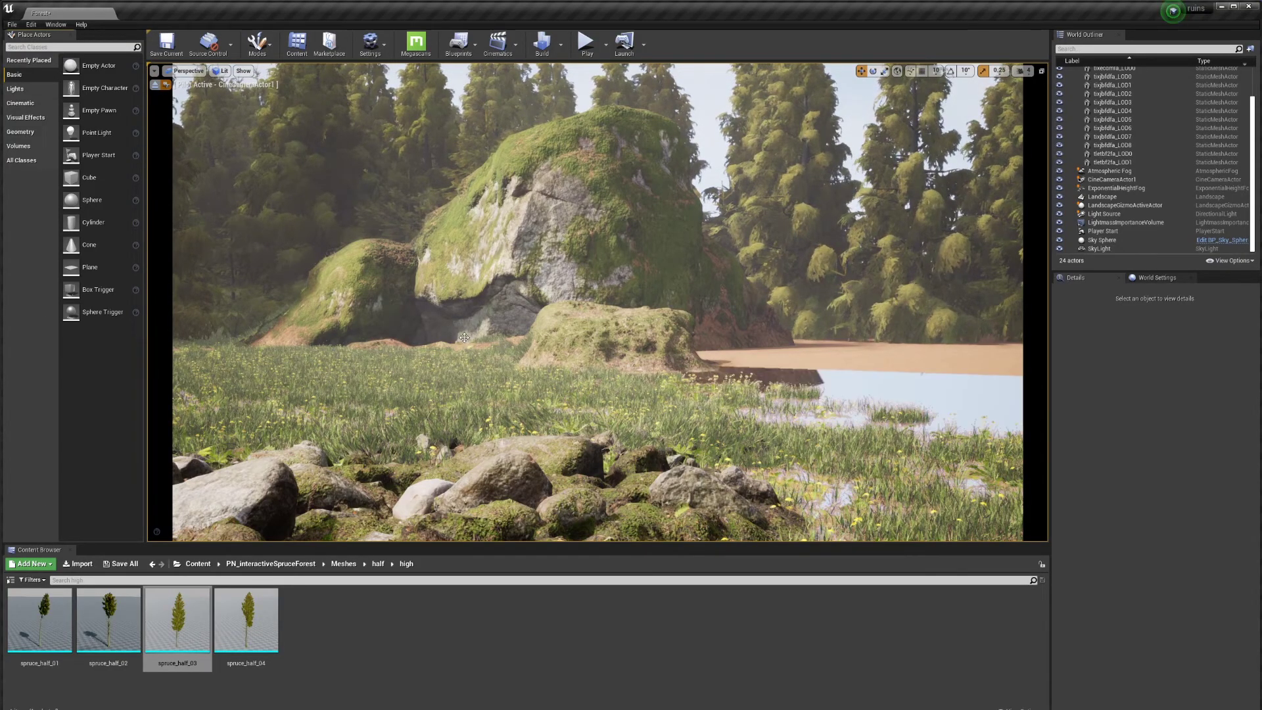
- Set the Landscape actor's Negative and Positive ZBounds Extension to 2.0, and check the ground with the landscape deselected and reselected
left_click(1135, 198)
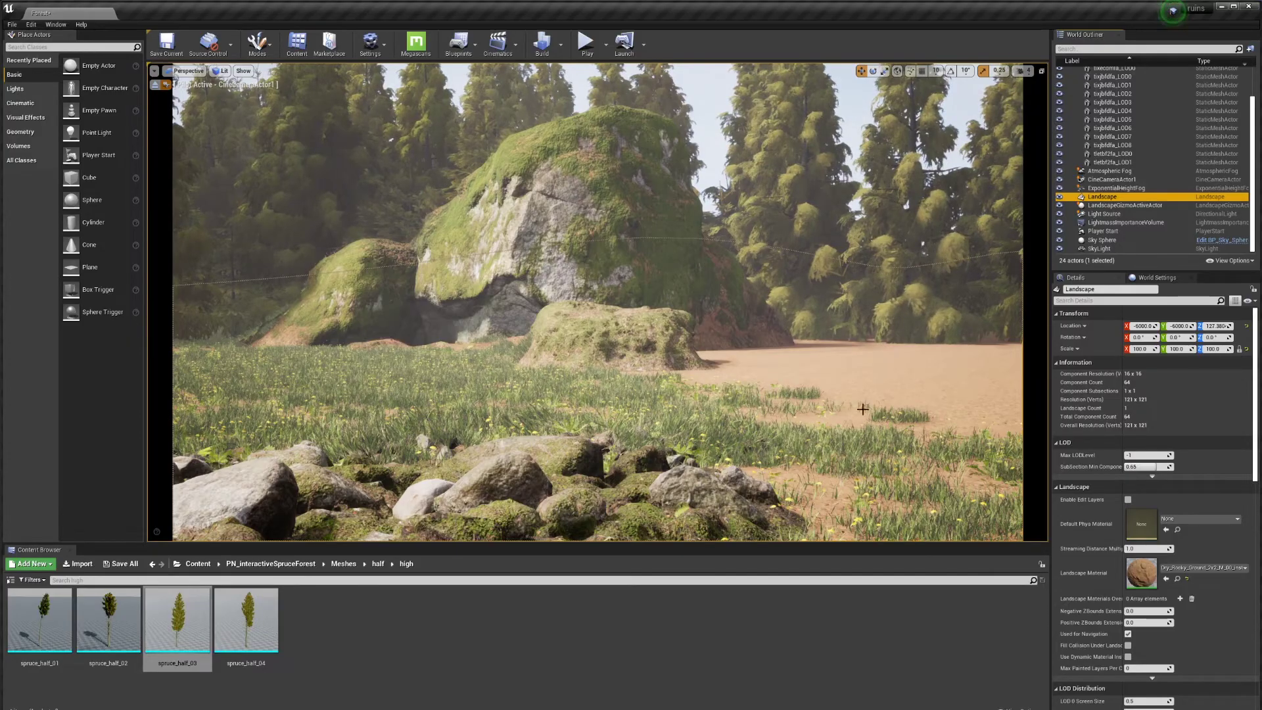
key("Escape")
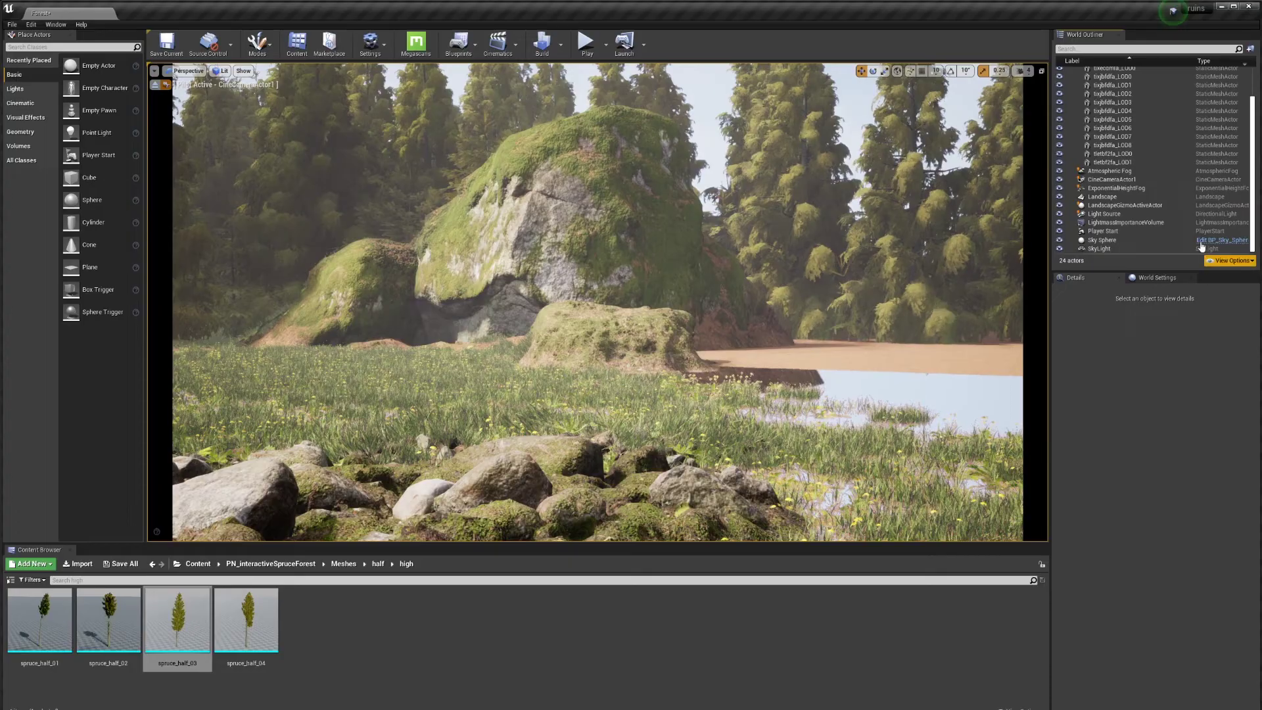
left_click(1114, 195)
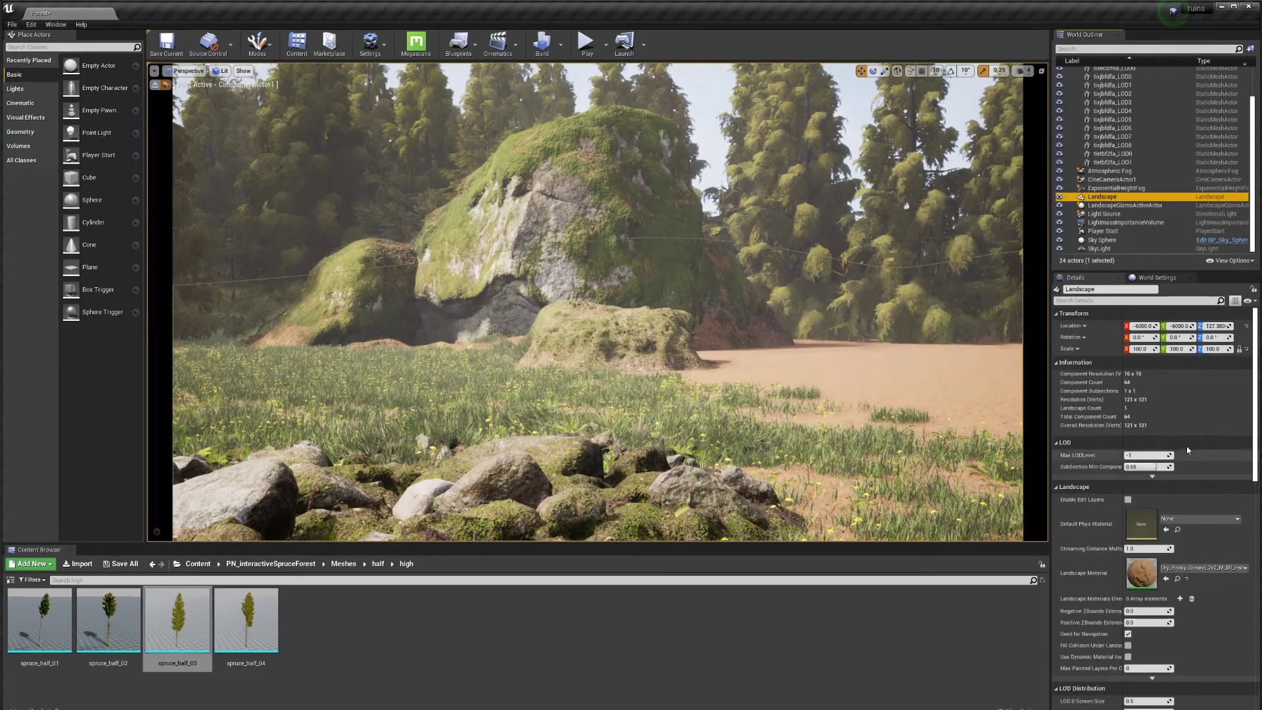
scroll(1170, 578, "down", 1)
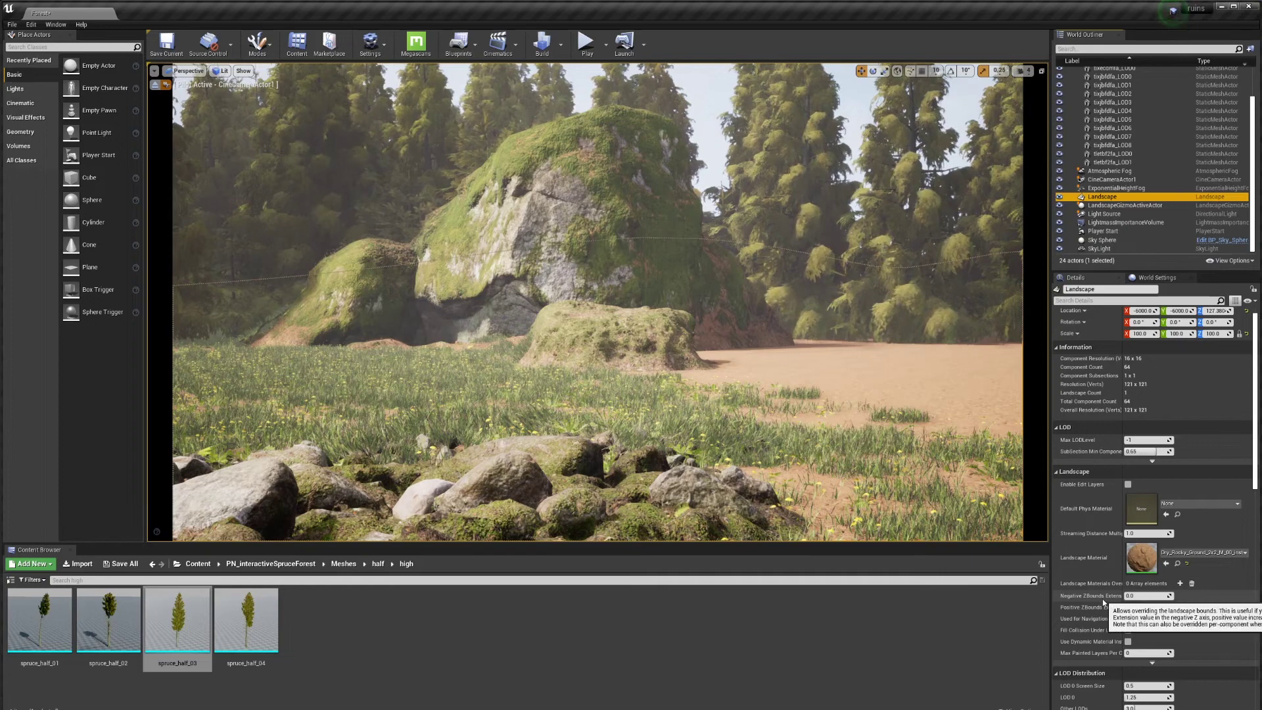
left_click(1144, 596)
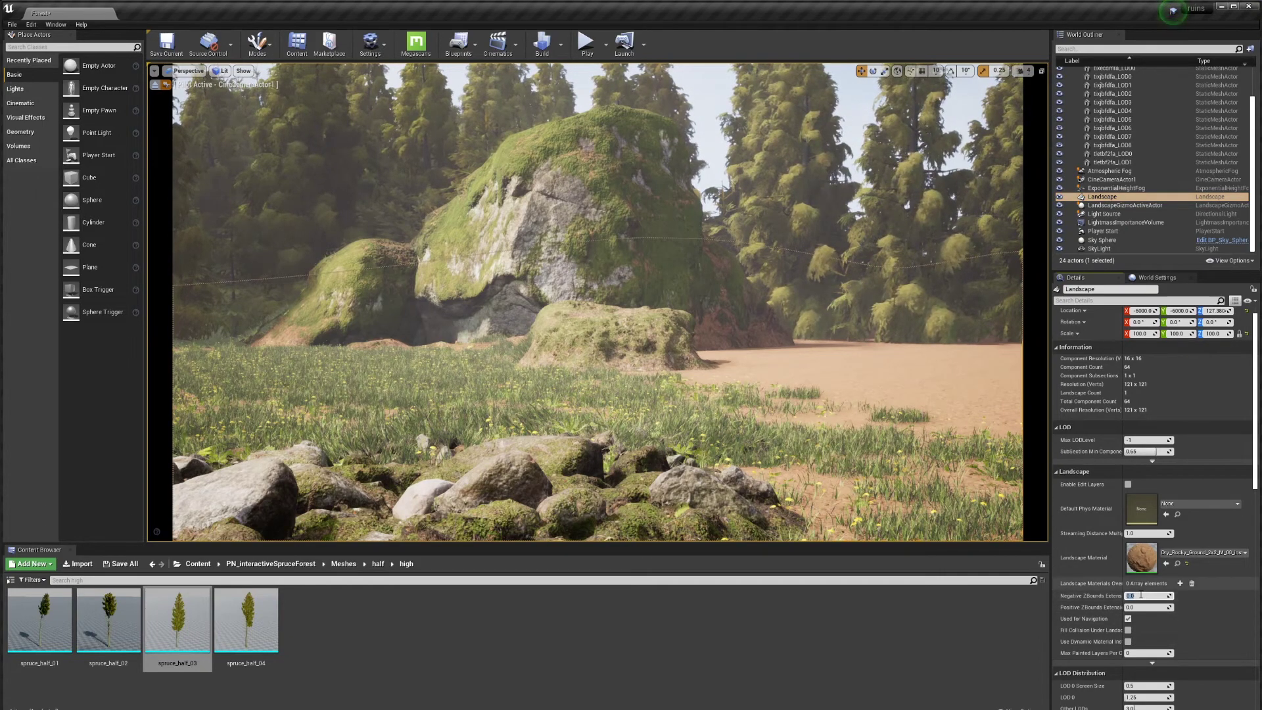
type("2")
left_click(1145, 607)
type("2")
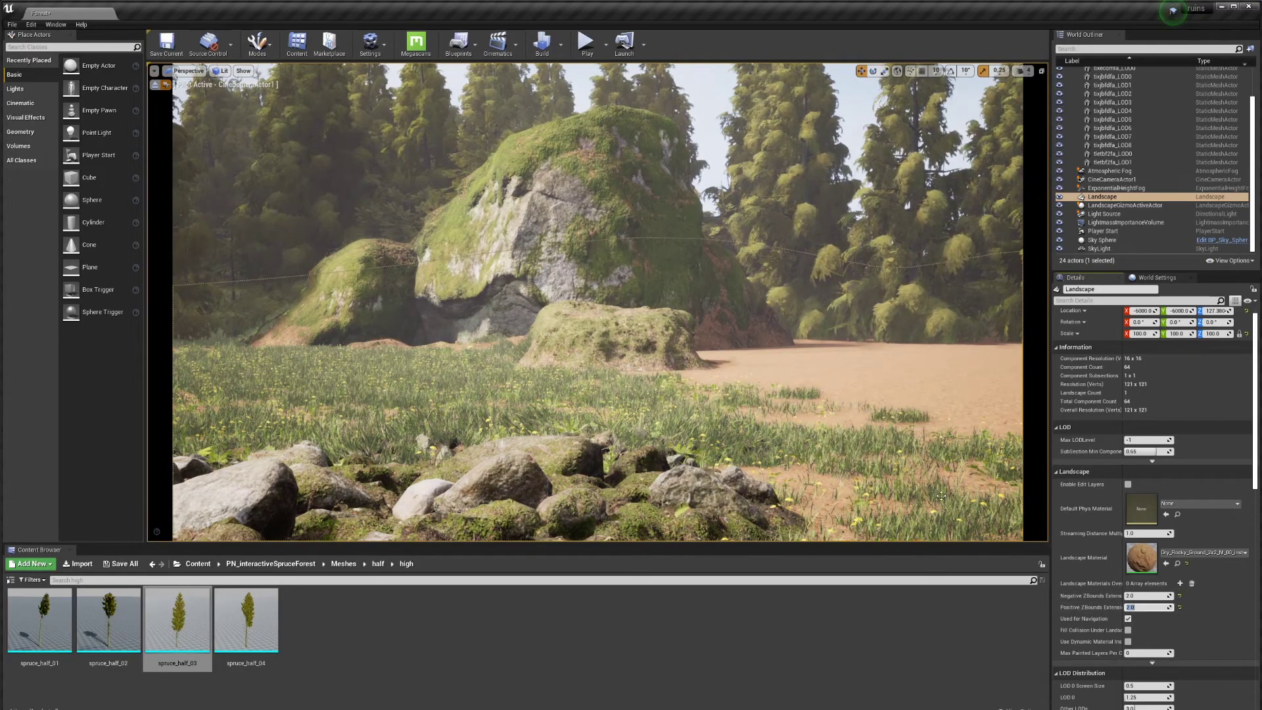
left_click(918, 595)
key("Escape")
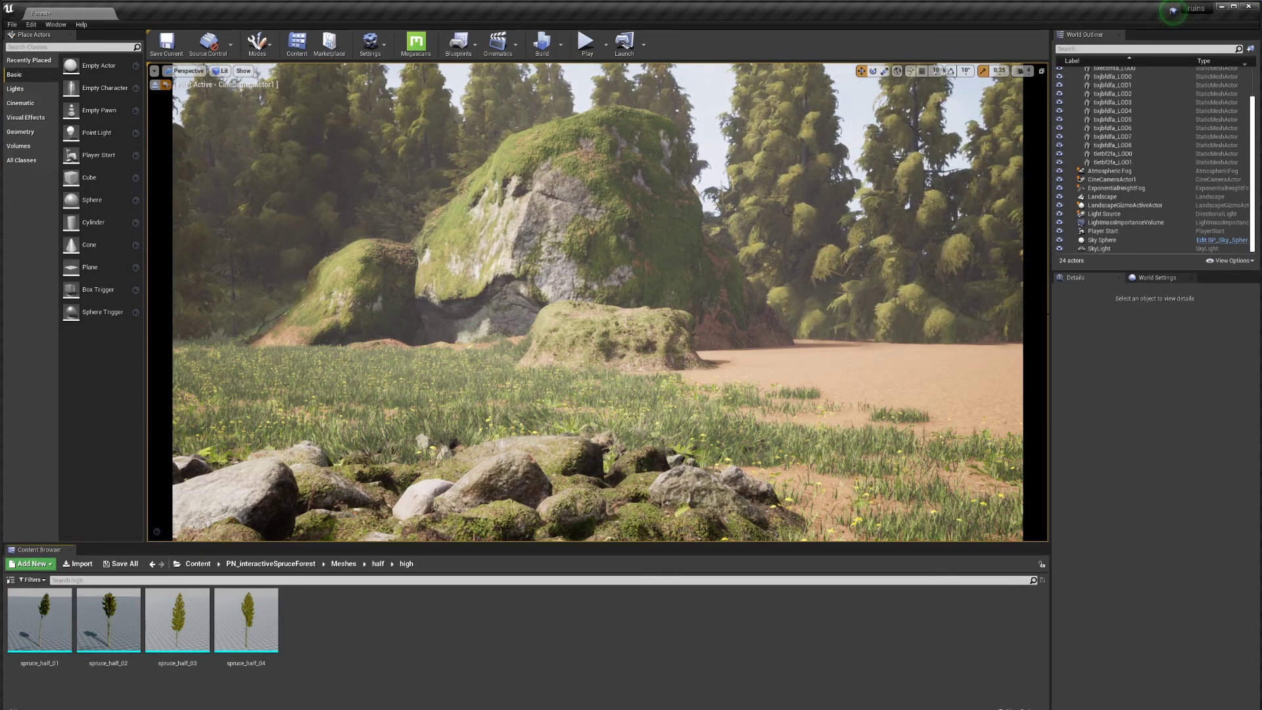
left_click(1102, 197)
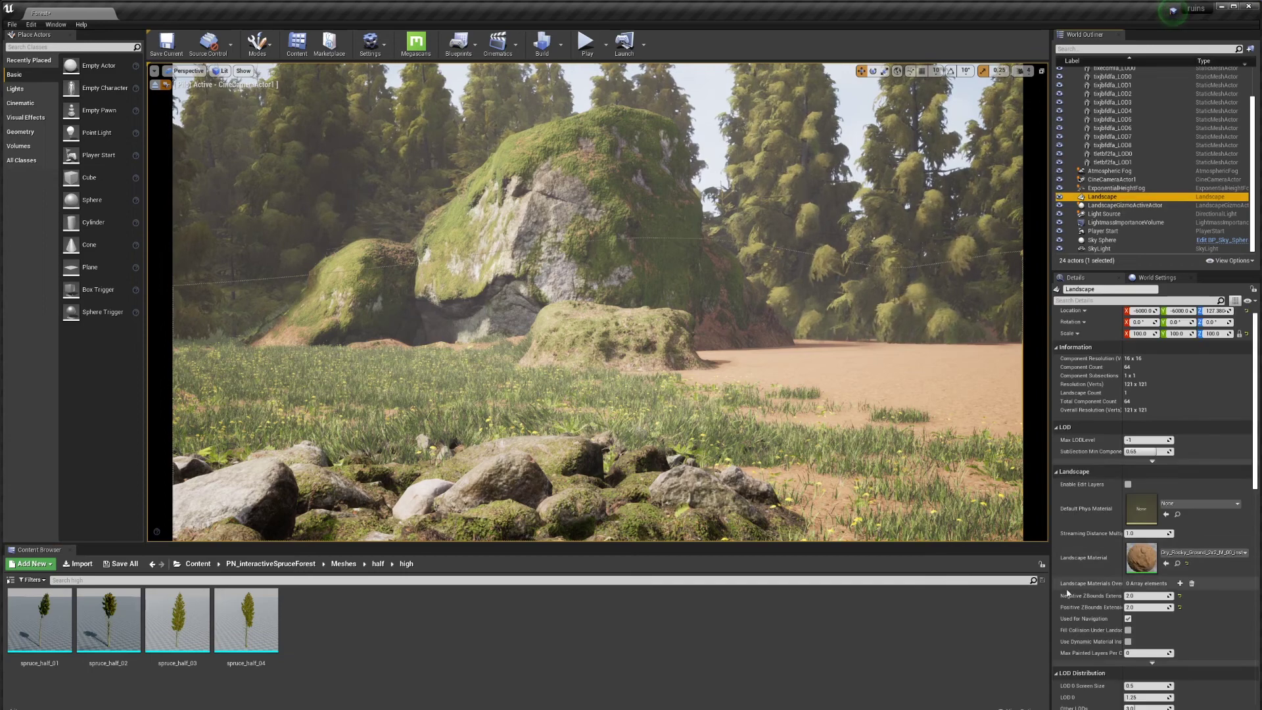